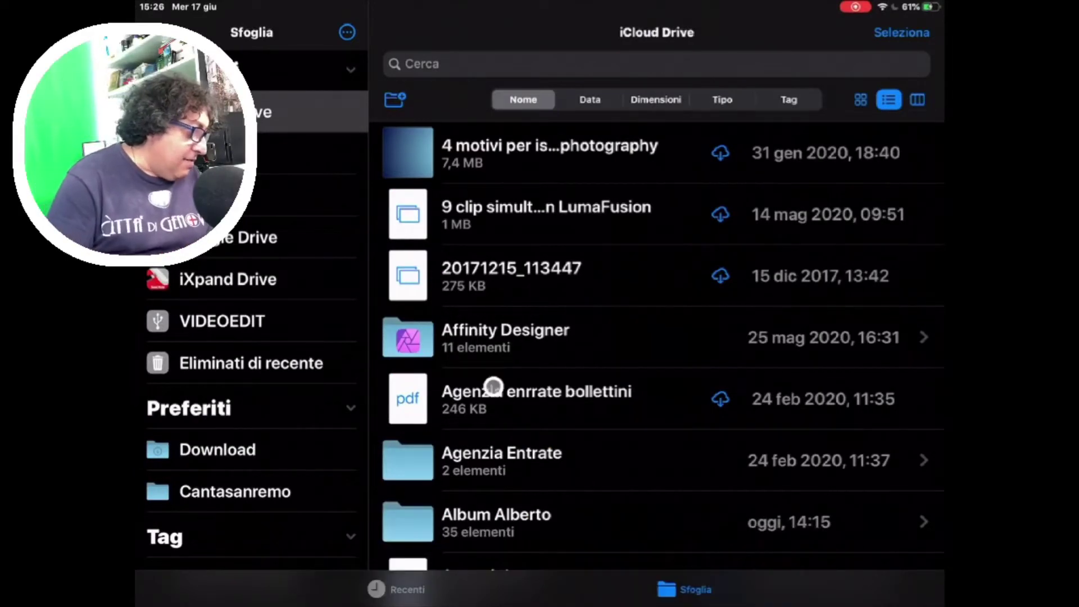
Step: Open the VIDEOEDIT drive, look through the crema folder, then return to the drive
{"action": "left_click", "coordinate": [259, 319]}
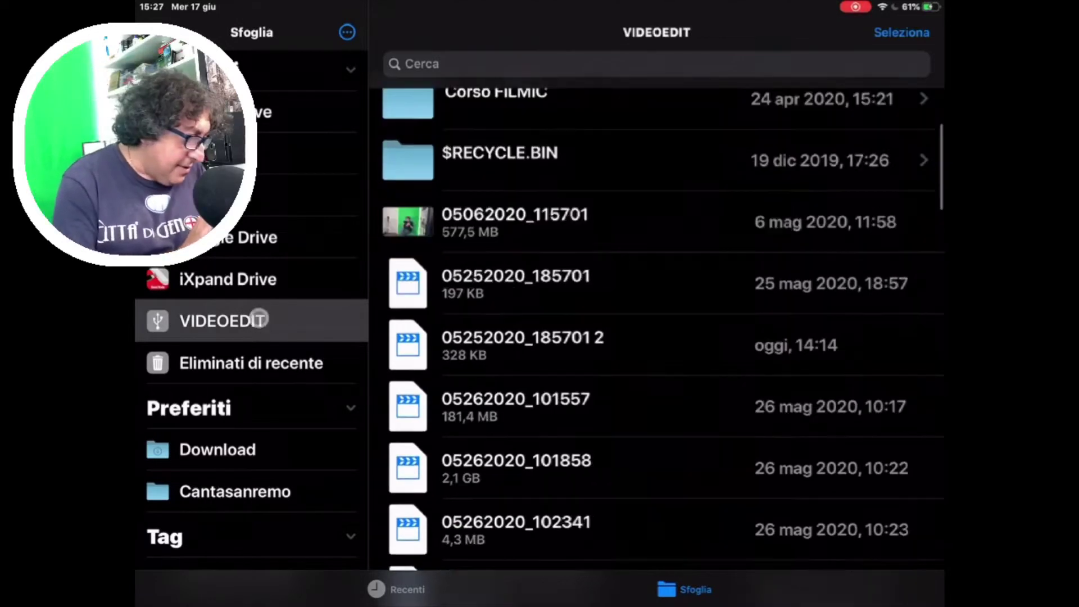
{"action": "scroll", "coordinate": [657, 337], "scroll_direction": "down", "scroll_amount": 10}
{"action": "scroll", "coordinate": [657, 337], "scroll_direction": "down", "scroll_amount": 1}
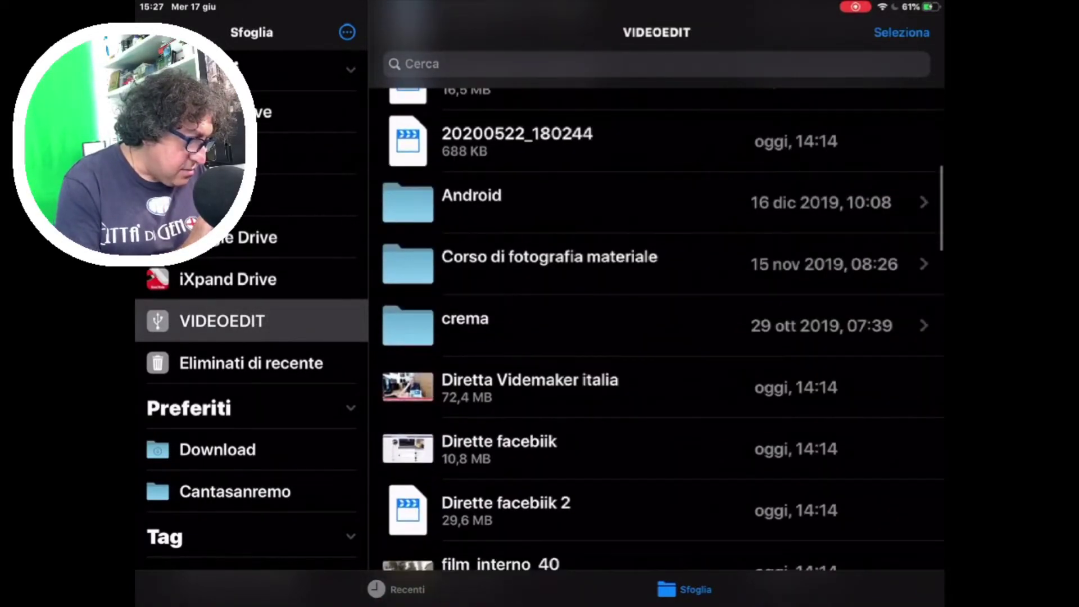
{"action": "left_click", "coordinate": [465, 320]}
{"action": "scroll", "coordinate": [657, 337], "scroll_direction": "down", "scroll_amount": 10}
{"action": "scroll", "coordinate": [656, 337], "scroll_direction": "down", "scroll_amount": 10}
{"action": "scroll", "coordinate": [656, 337], "scroll_direction": "up", "scroll_amount": 5}
{"action": "scroll", "coordinate": [657, 337], "scroll_direction": "up", "scroll_amount": 10}
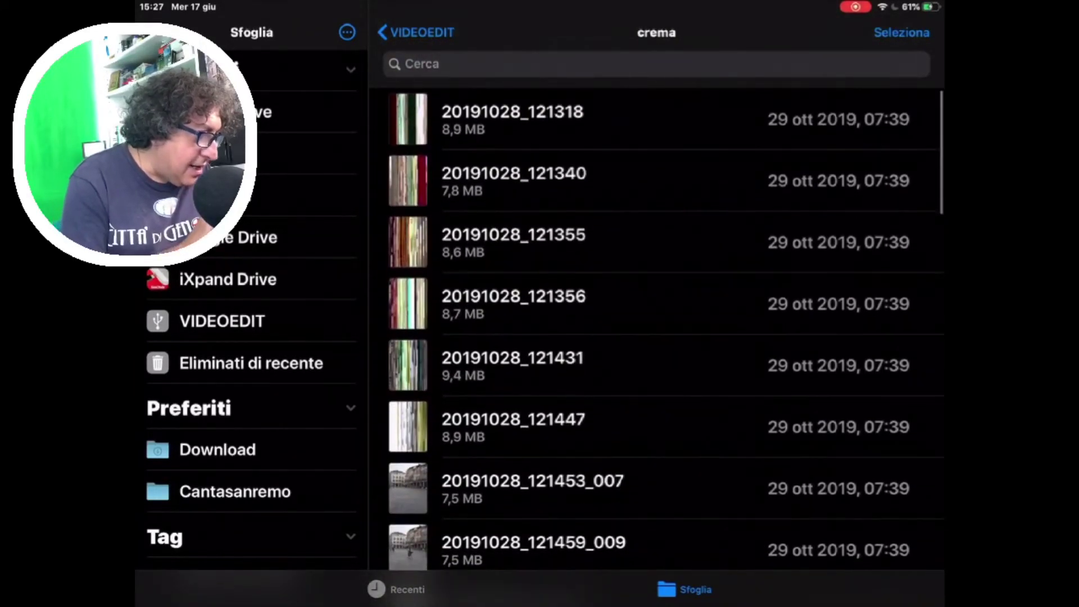
{"action": "left_click", "coordinate": [415, 32]}
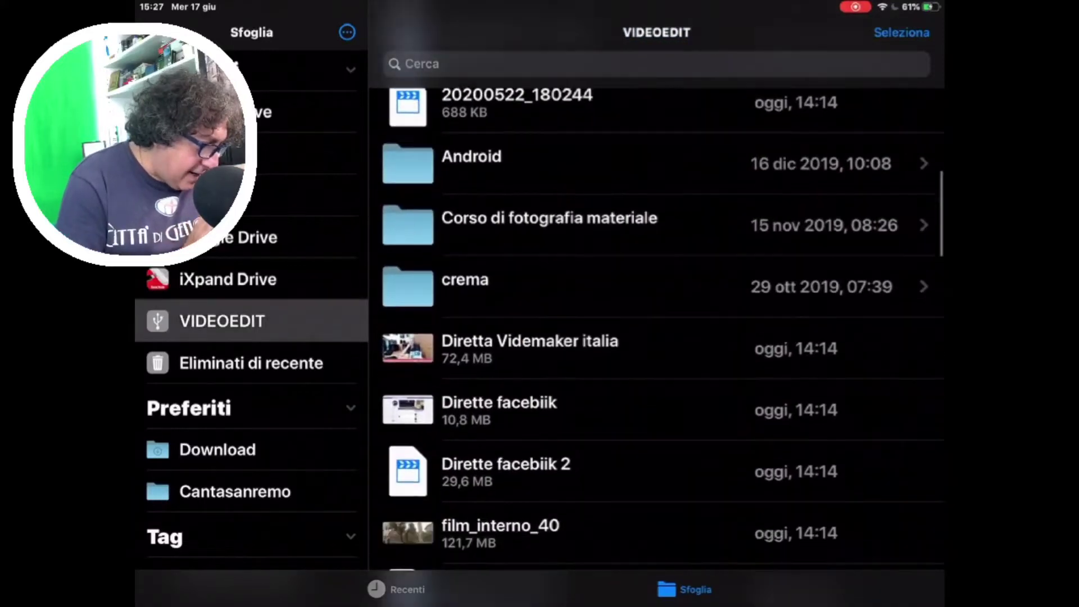
Step: Open the Genova folder and then its parte 2 subfolder
{"action": "scroll", "coordinate": [656, 337], "scroll_direction": "down", "scroll_amount": 5}
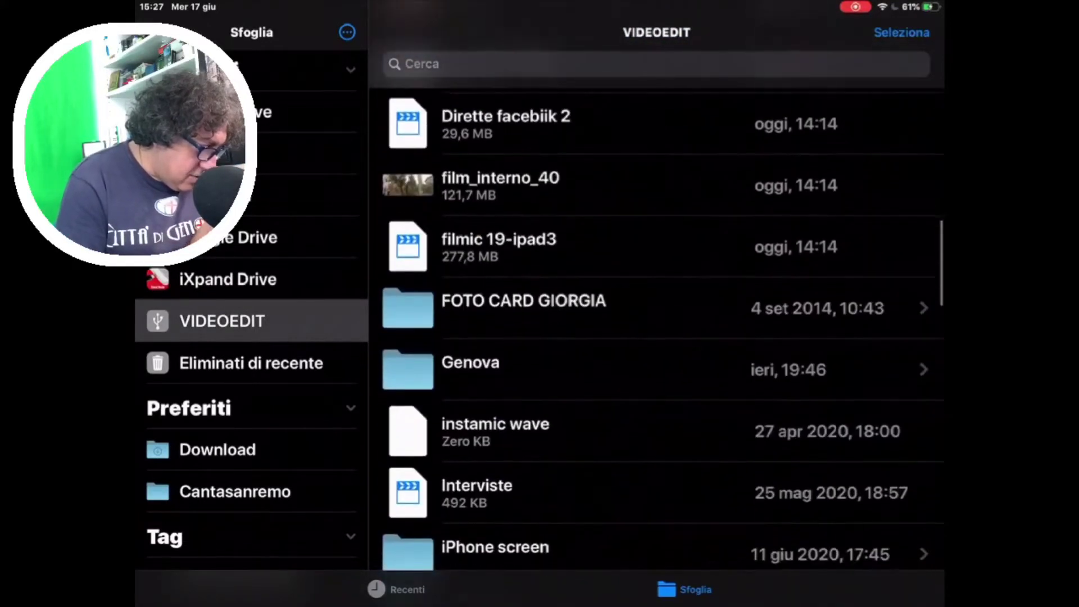
{"action": "left_click", "coordinate": [472, 368]}
{"action": "scroll", "coordinate": [656, 337], "scroll_direction": "down", "scroll_amount": 15}
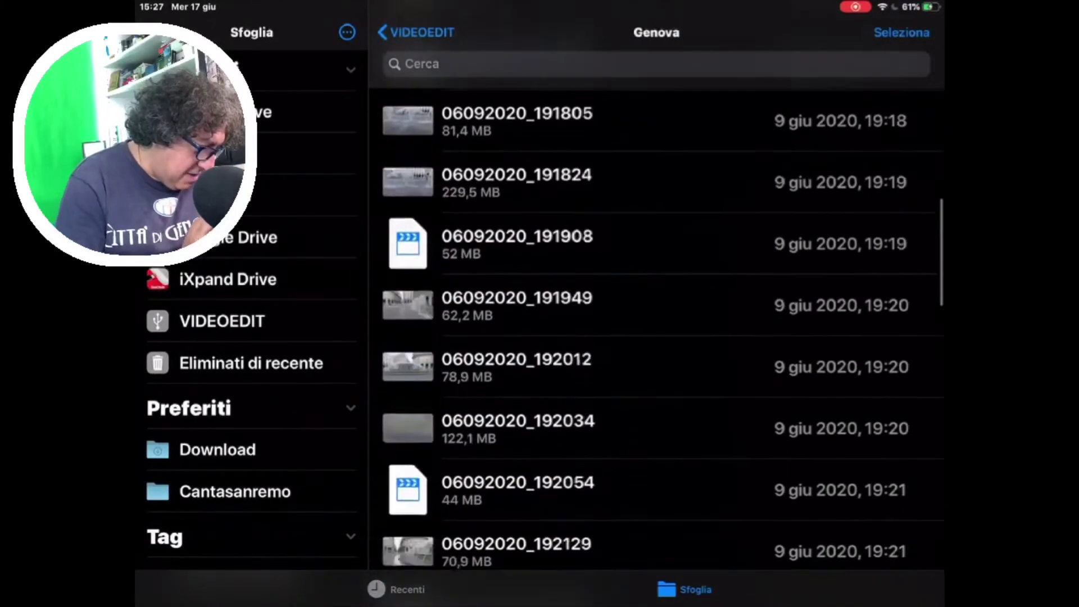
{"action": "scroll", "coordinate": [656, 337], "scroll_direction": "down", "scroll_amount": 5}
{"action": "left_click", "coordinate": [472, 465]}
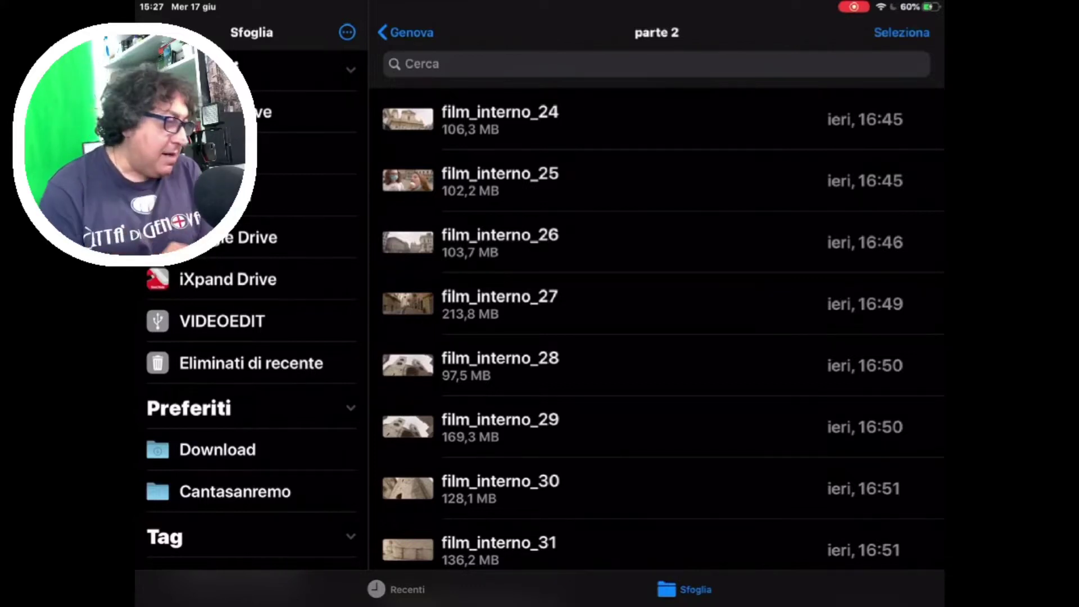
{"action": "left_click", "coordinate": [427, 116]}
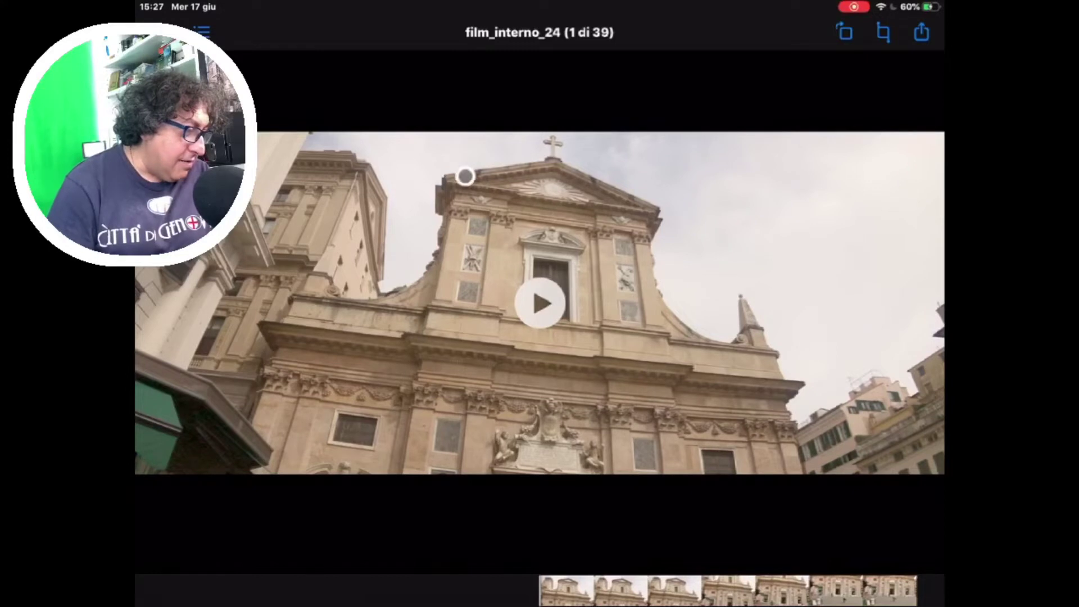
{"action": "left_click", "coordinate": [556, 293]}
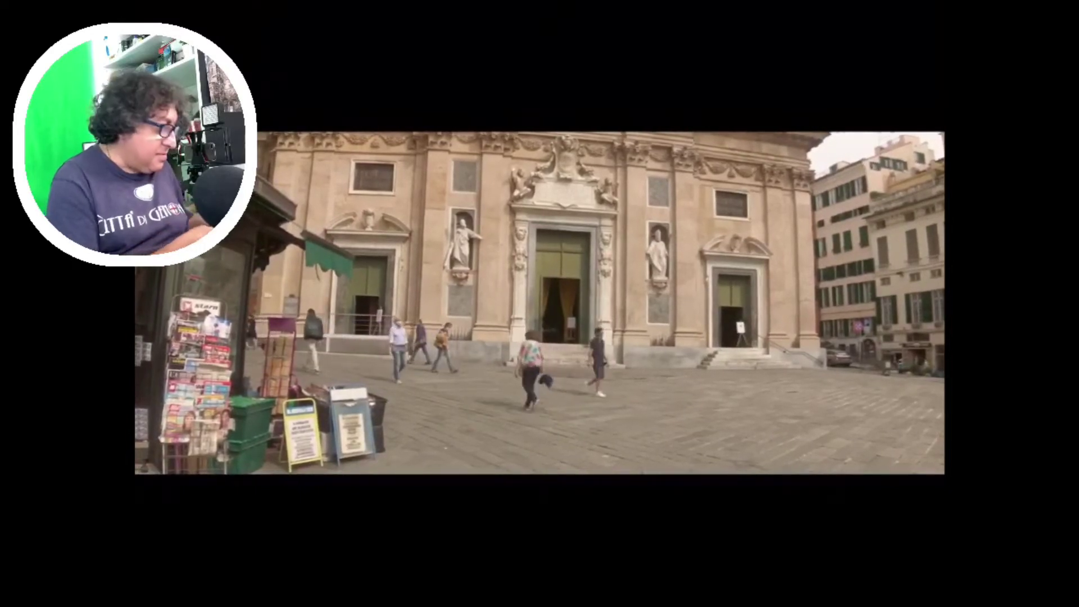
{"action": "key", "text": "space"}
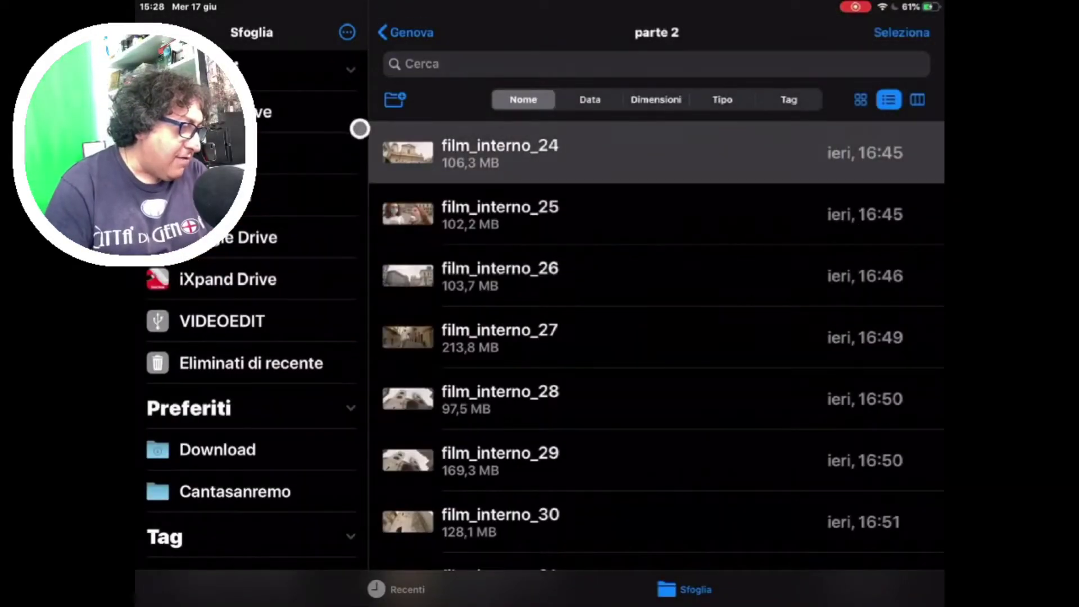
Step: Rename the film_interno_24 clip to 'Chies Matteotti' using Rinomina
{"action": "right_click", "coordinate": [436, 157]}
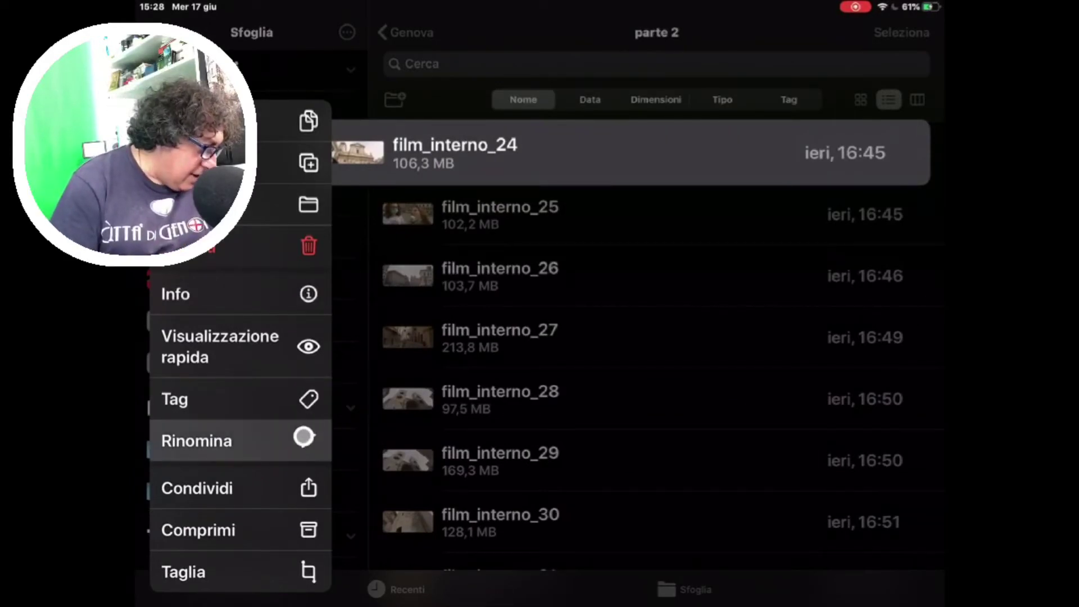
{"action": "left_click", "coordinate": [304, 436]}
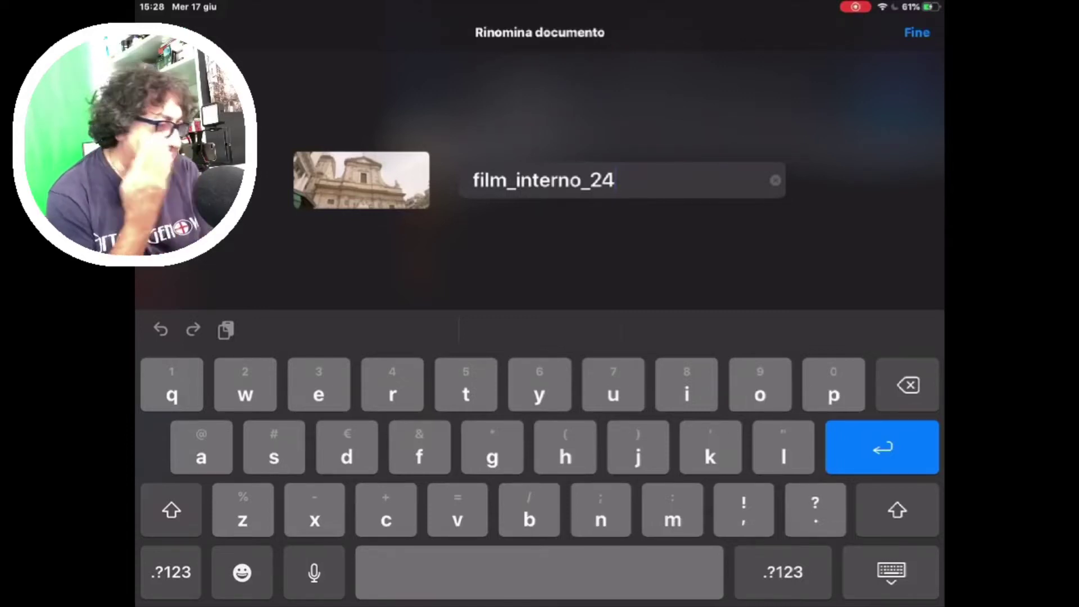
{"action": "key", "text": "BackSpace"}
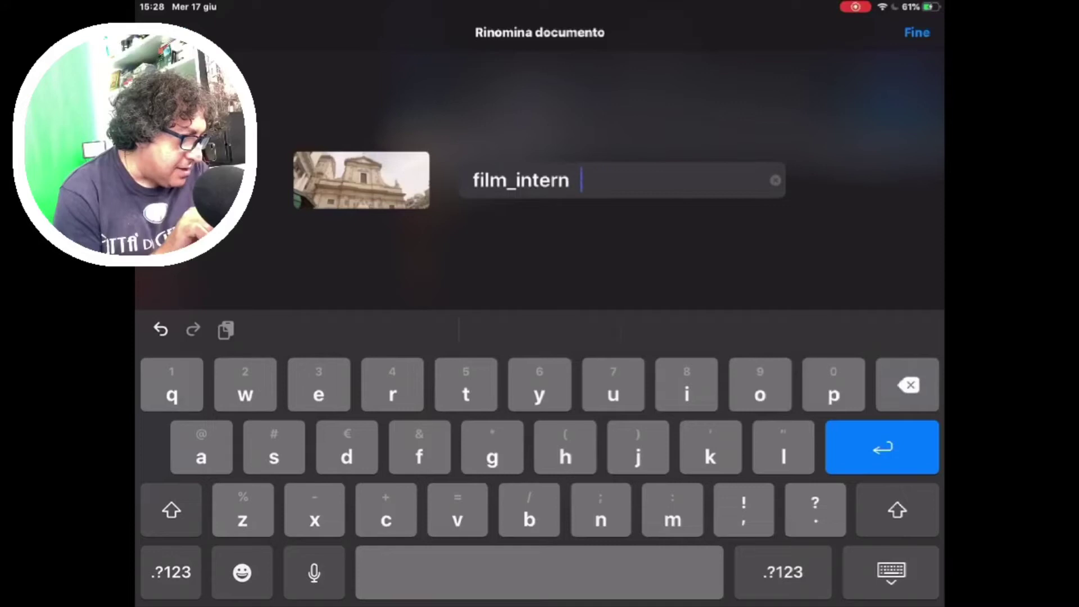
{"action": "key", "text": "BackSpace"}
{"action": "type", "text": "Chies"}
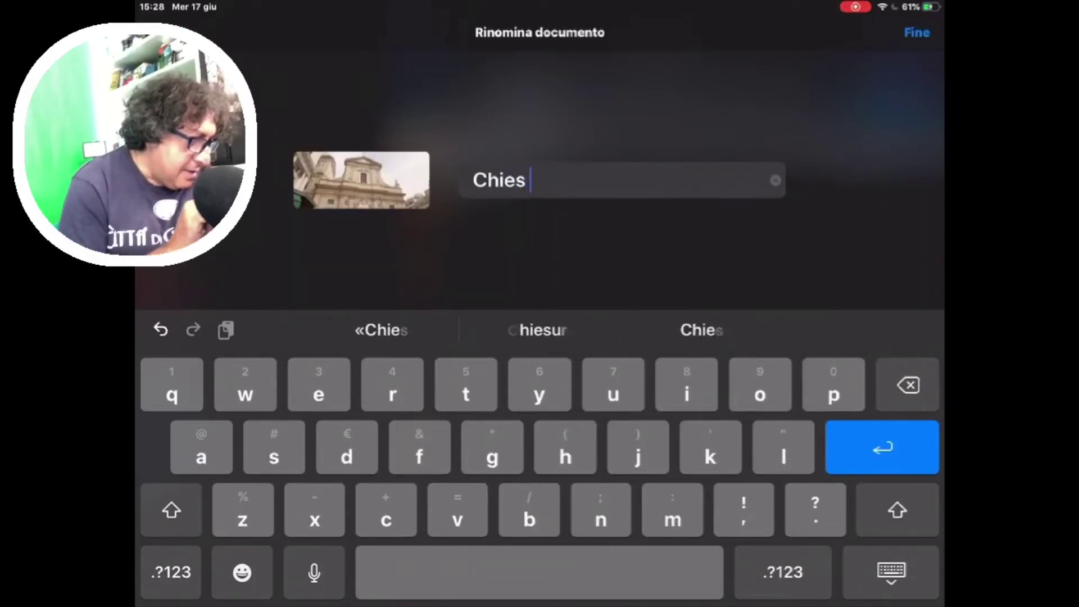
{"action": "type", "text": "tt"}
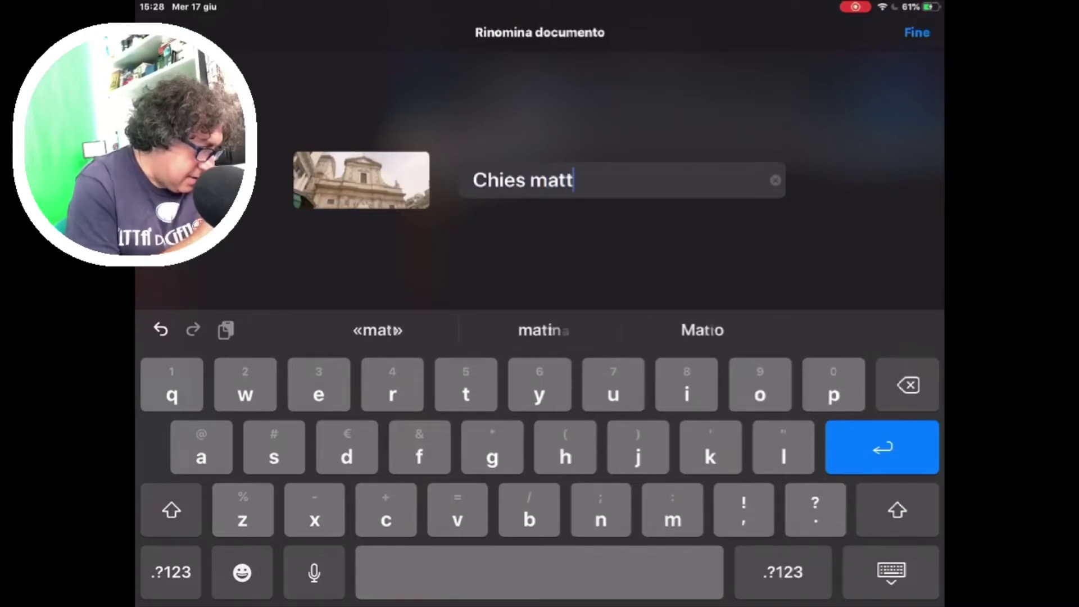
{"action": "type", "text": "eot"}
{"action": "key", "text": "BackSpace"}
{"action": "type", "text": "otti"}
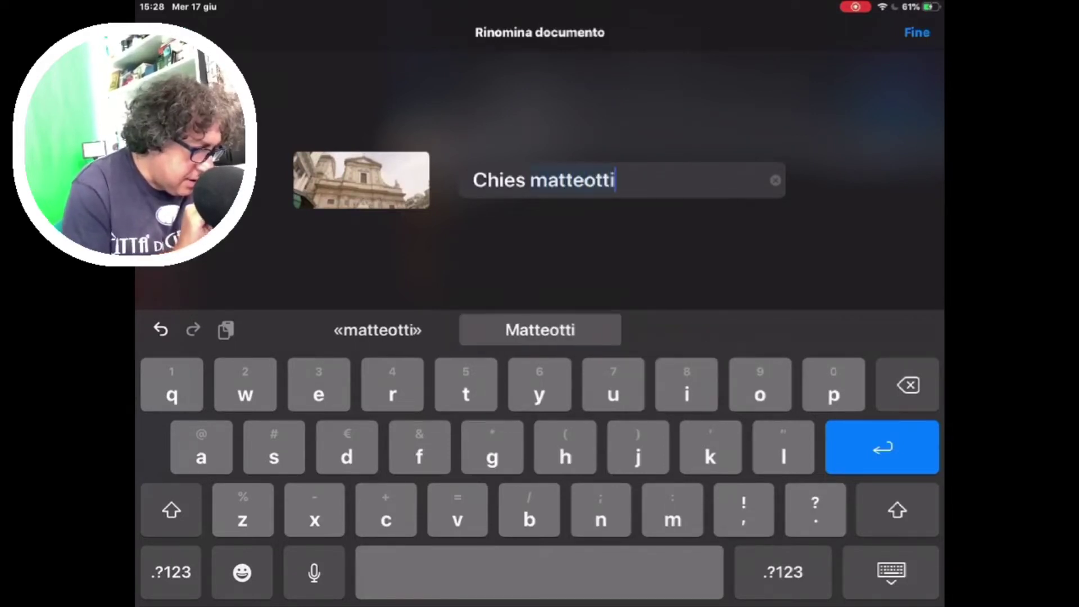
{"action": "key", "text": "Return"}
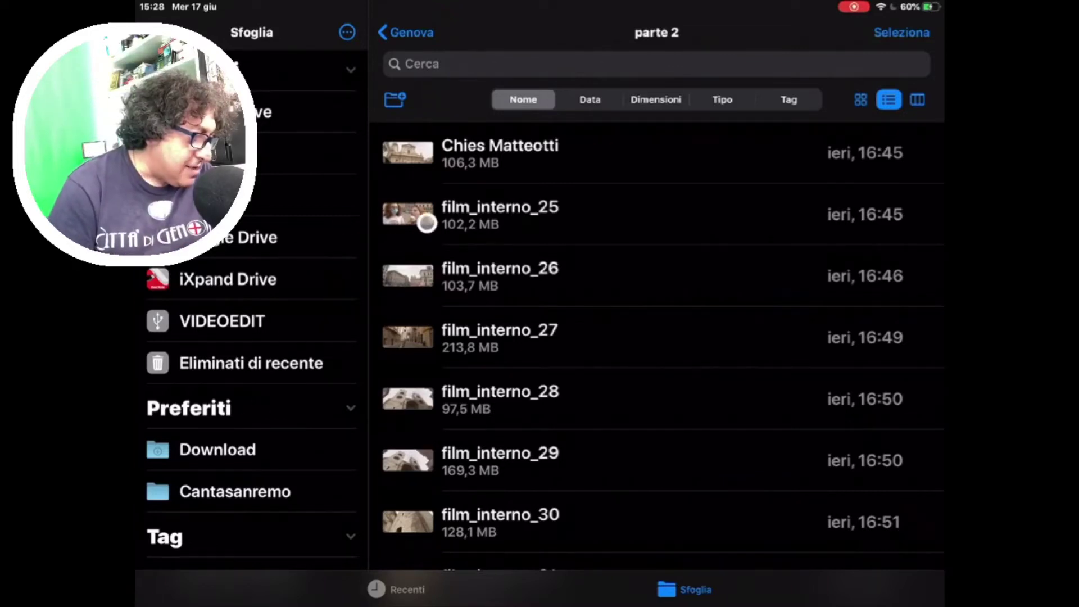
Step: Preview film_interno_25, then rename it to 'Piazza della Vittoria Girotondo 0w'
{"action": "right_click", "coordinate": [428, 223]}
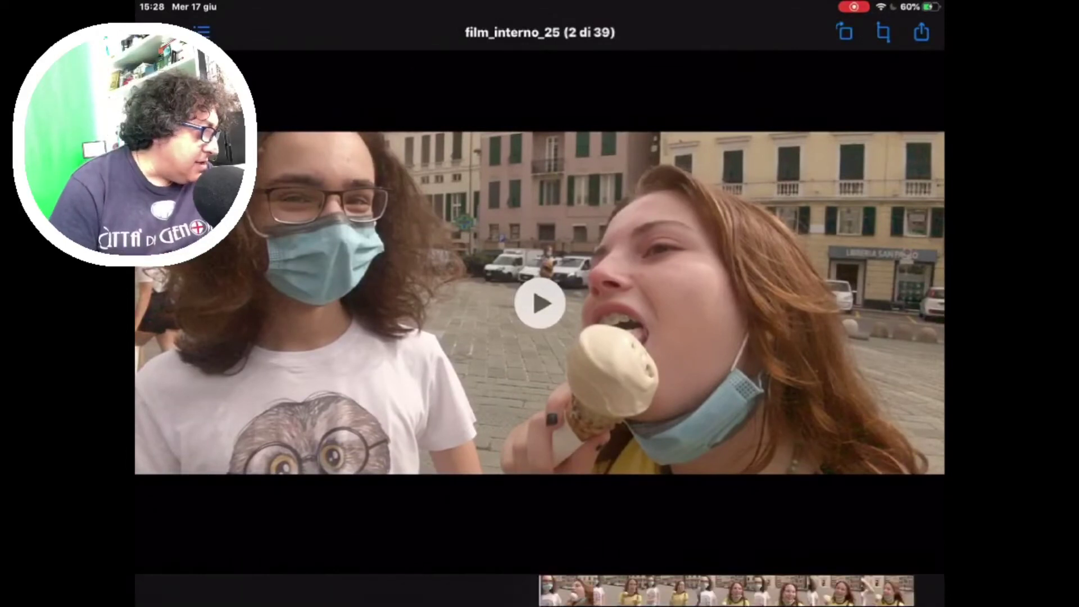
{"action": "key", "text": "Escape"}
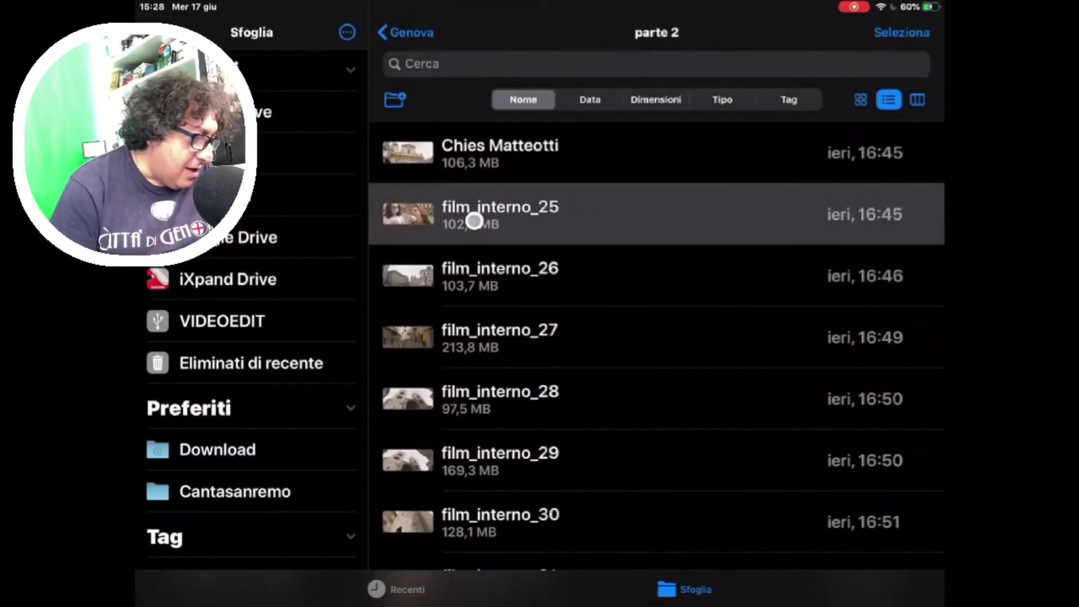
{"action": "right_click", "coordinate": [473, 221]}
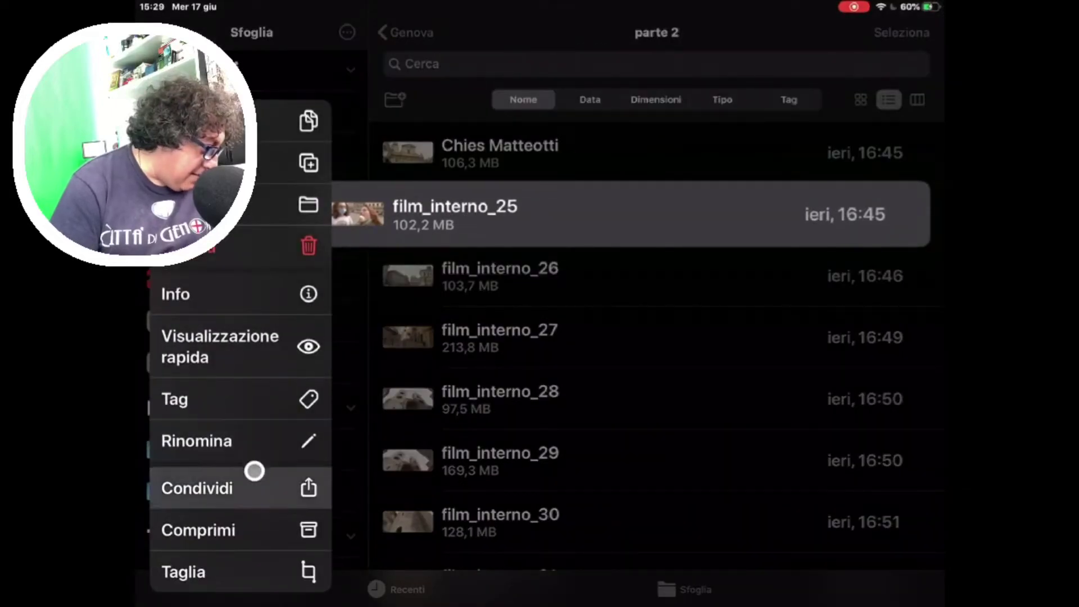
{"action": "left_click", "coordinate": [251, 447]}
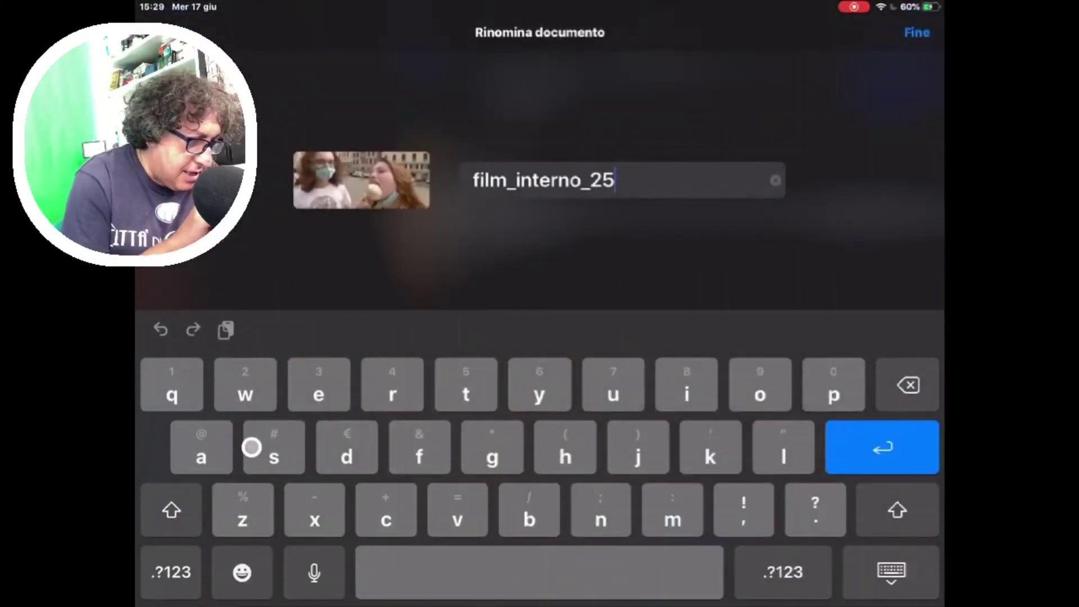
{"action": "key", "text": "super+BackSpace"}
{"action": "type", "text": "Fabio e "}
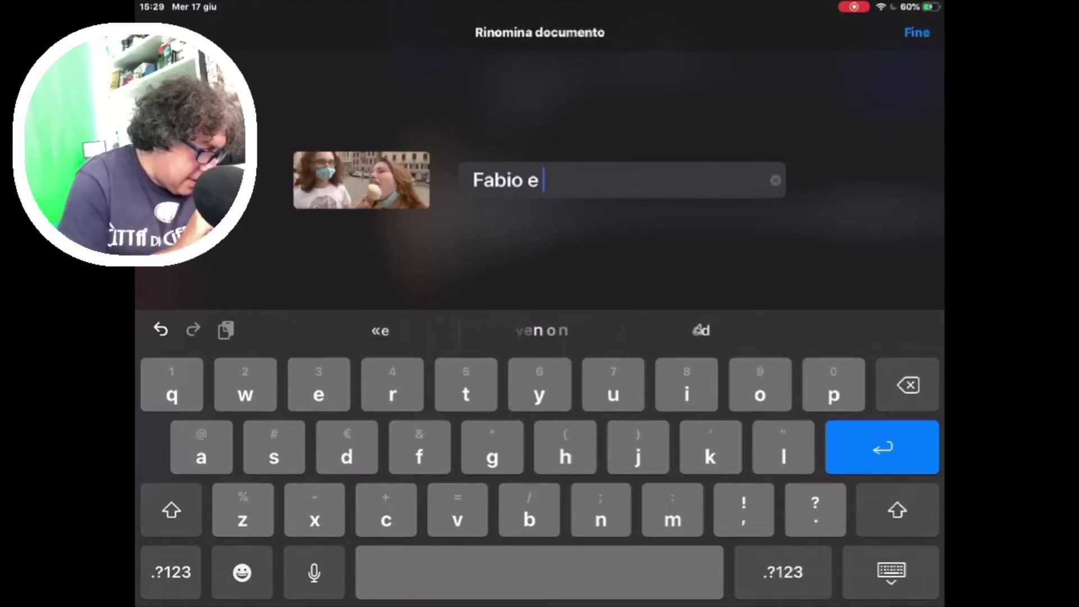
{"action": "type", "text": "giorgia"}
{"action": "key", "text": "Return"}
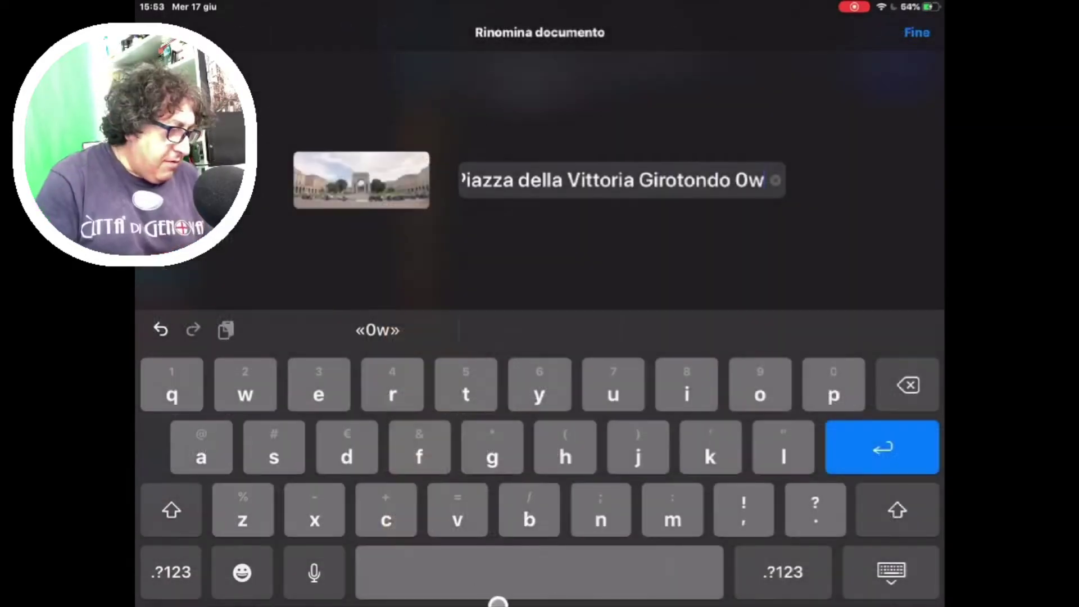
{"action": "left_click", "coordinate": [862, 445]}
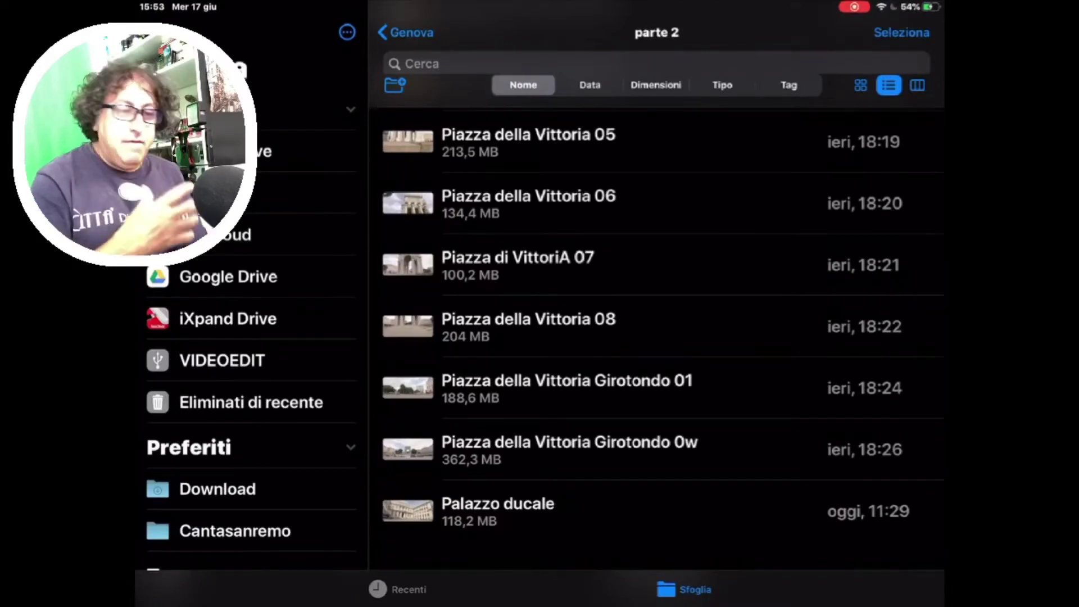
Step: Scroll through the renamed clips in the parte 2 list
{"action": "scroll", "coordinate": [656, 337], "scroll_direction": "down", "scroll_amount": 1}
{"action": "scroll", "coordinate": [656, 337], "scroll_direction": "up", "scroll_amount": 5}
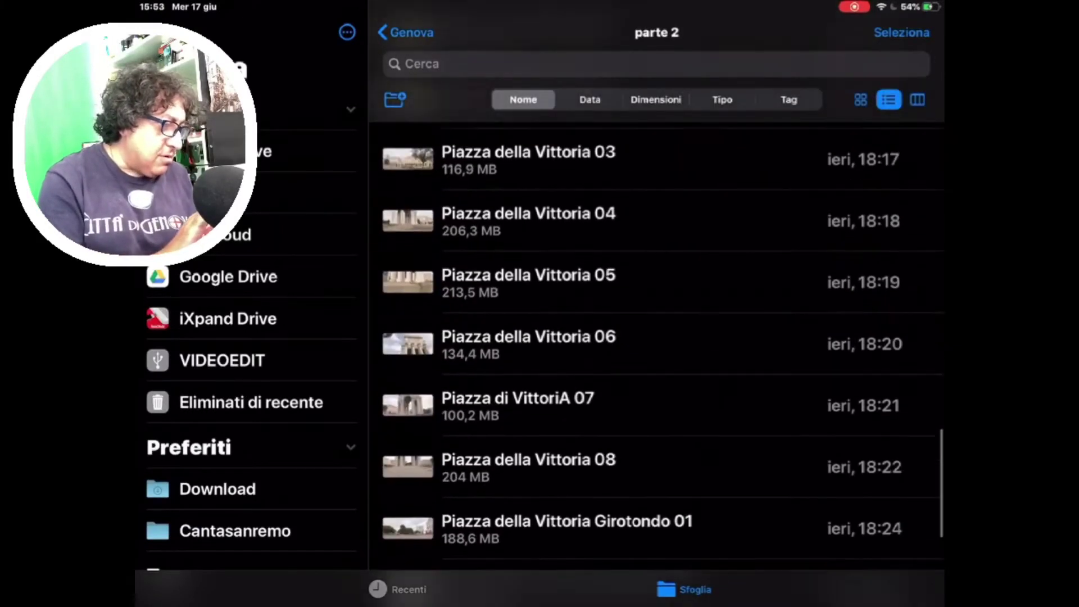
{"action": "scroll", "coordinate": [656, 337], "scroll_direction": "up", "scroll_amount": 10}
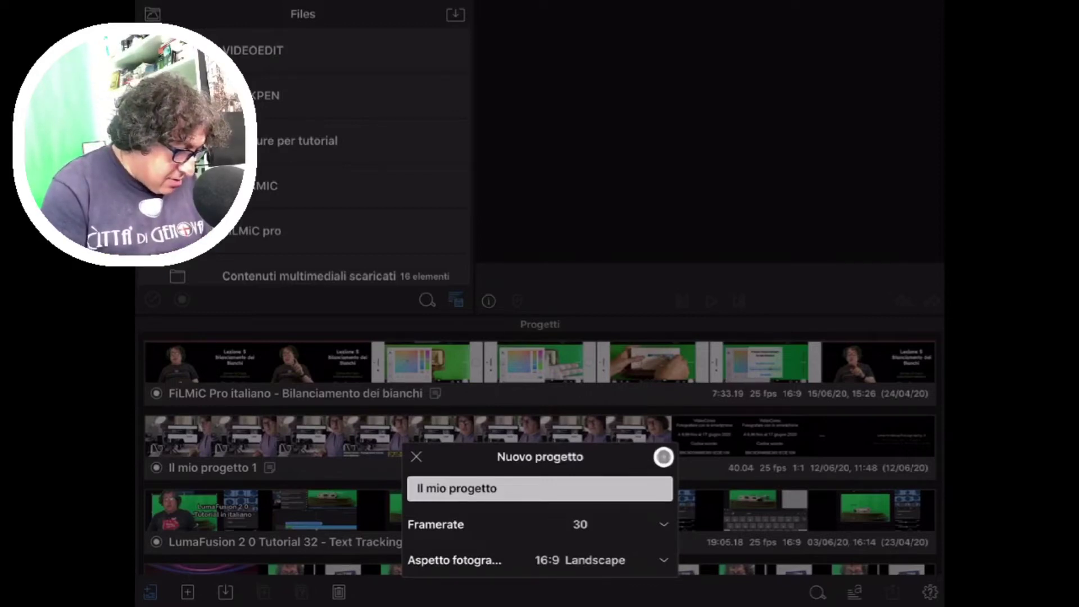
Step: Create the 30 fps 'Il mio progetto' project, then check the media sources list
{"action": "left_click", "coordinate": [663, 457]}
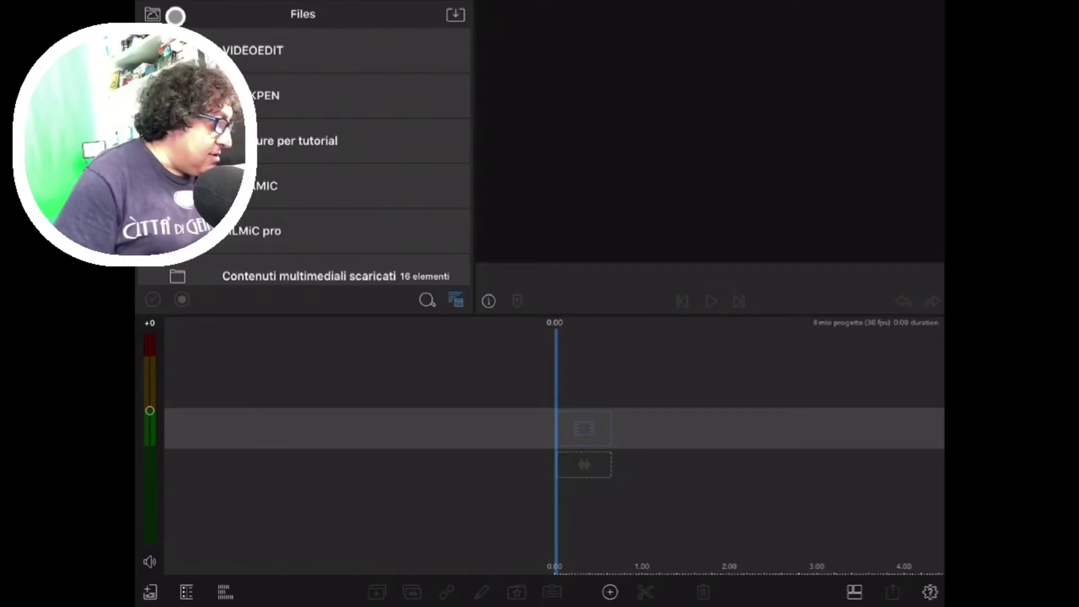
{"action": "left_click", "coordinate": [157, 16]}
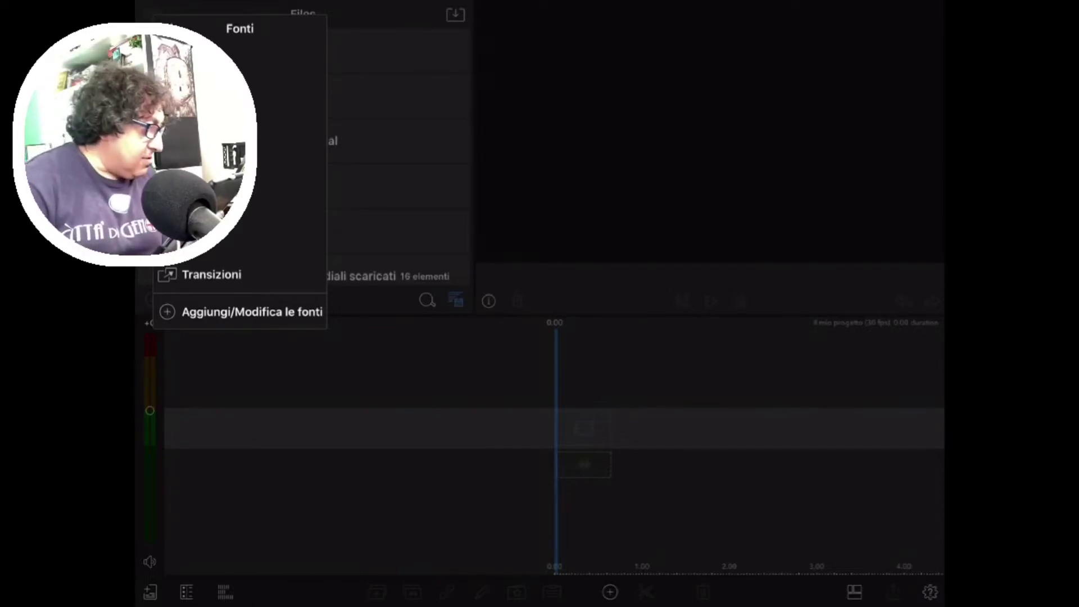
{"action": "left_click", "coordinate": [304, 154]}
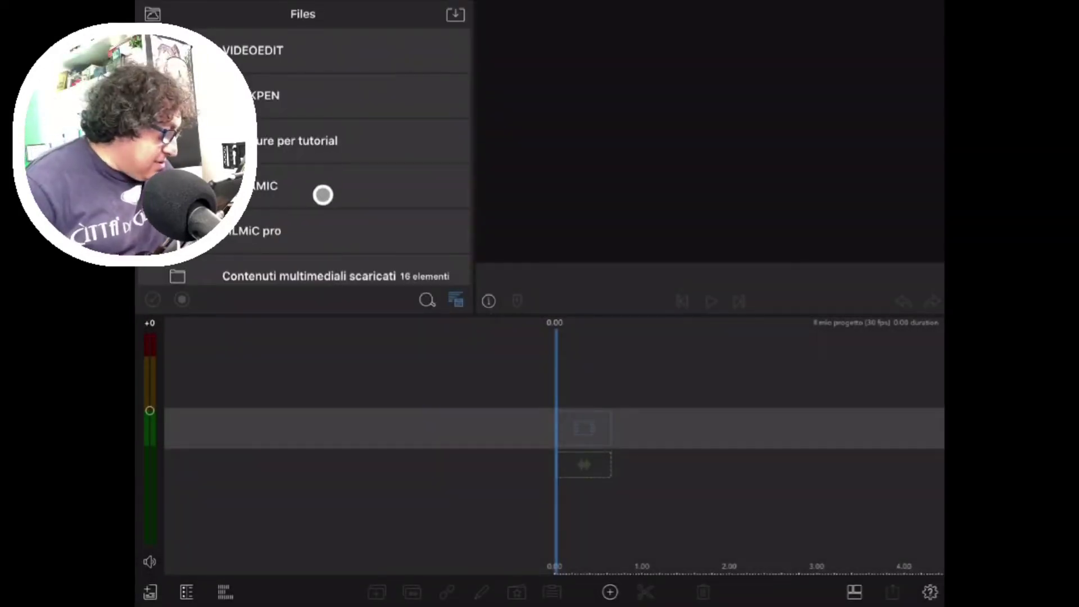
Step: In the media library, open VIDEOEDIT and then the Genova folder
{"action": "left_click", "coordinate": [309, 60]}
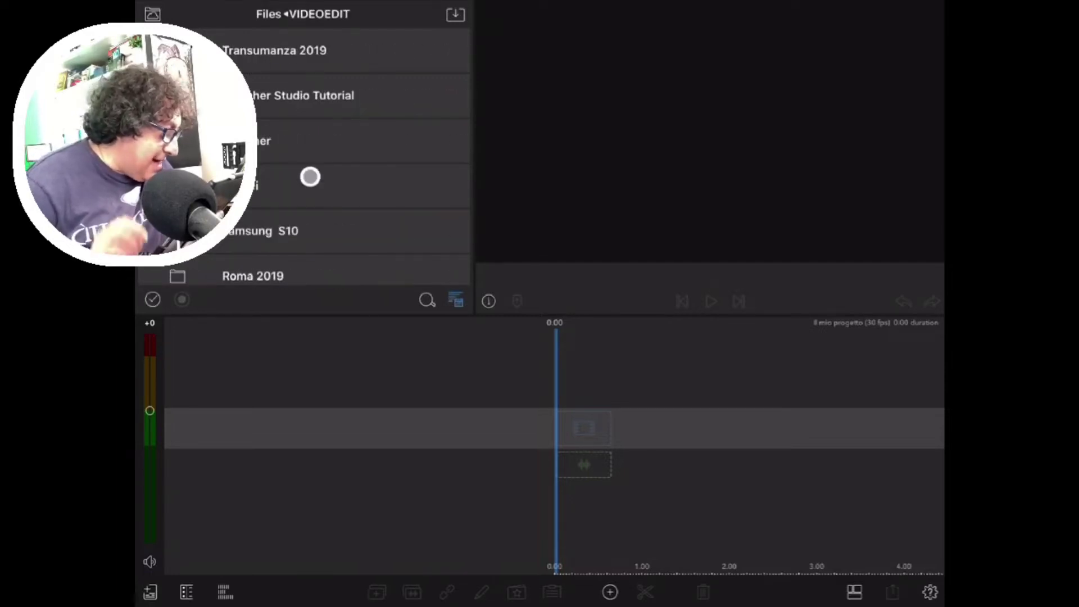
{"action": "scroll", "coordinate": [310, 177], "scroll_direction": "down", "scroll_amount": 5}
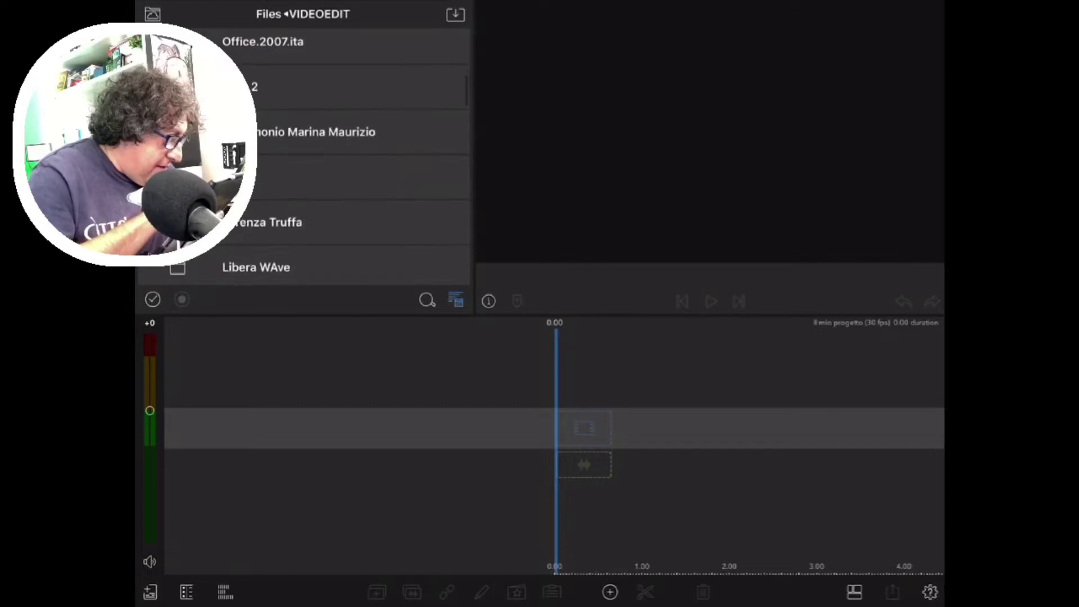
{"action": "scroll", "coordinate": [303, 157], "scroll_direction": "down", "scroll_amount": 2}
{"action": "scroll", "coordinate": [303, 157], "scroll_direction": "up", "scroll_amount": 2}
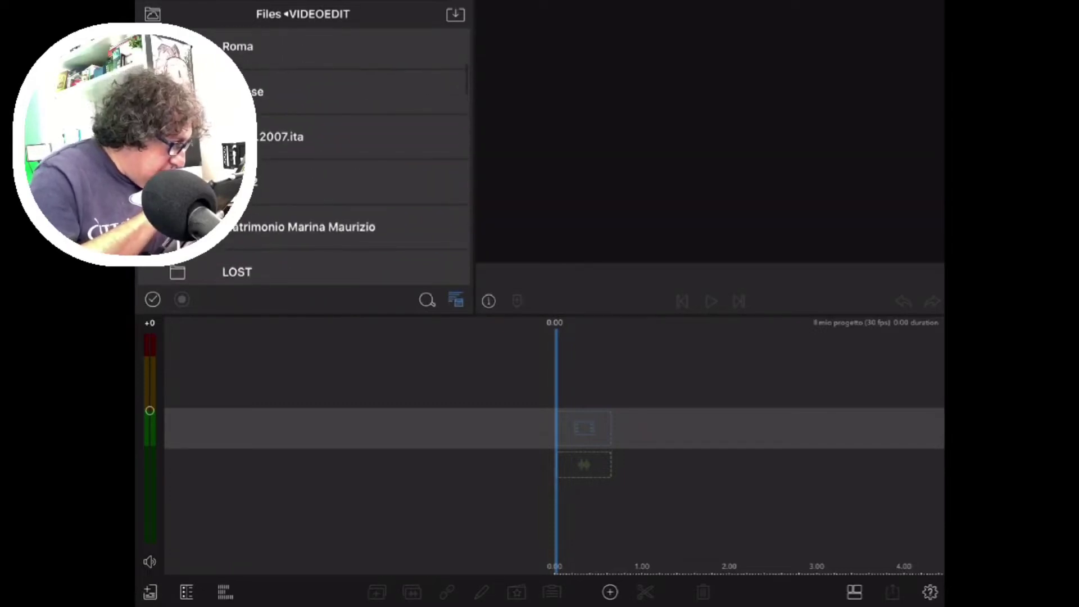
{"action": "scroll", "coordinate": [303, 158], "scroll_direction": "up", "scroll_amount": 3}
{"action": "scroll", "coordinate": [304, 157], "scroll_direction": "up", "scroll_amount": 4}
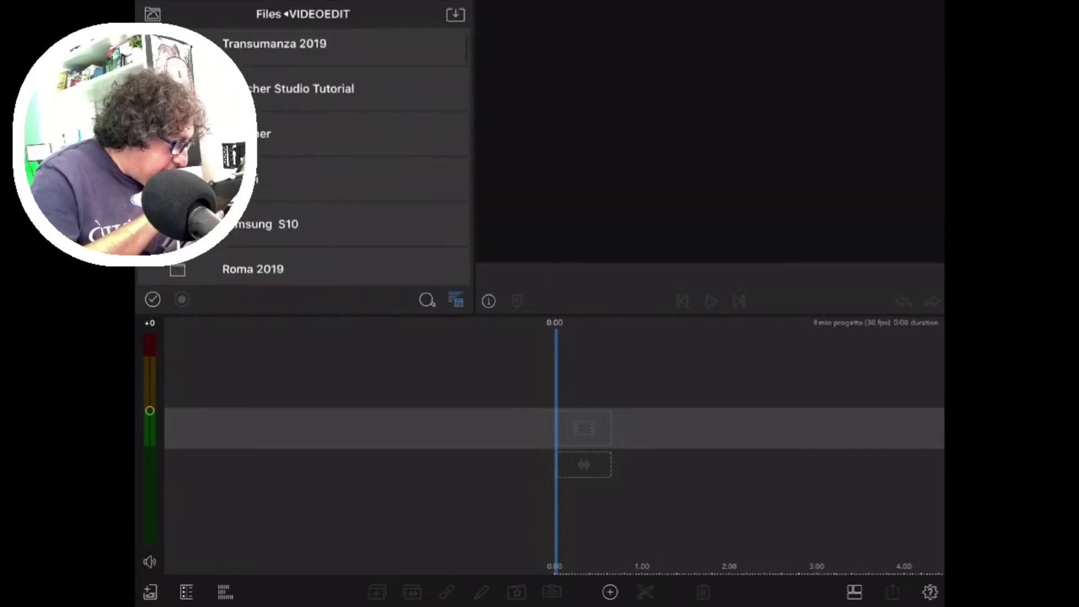
{"action": "scroll", "coordinate": [303, 158], "scroll_direction": "down", "scroll_amount": 5}
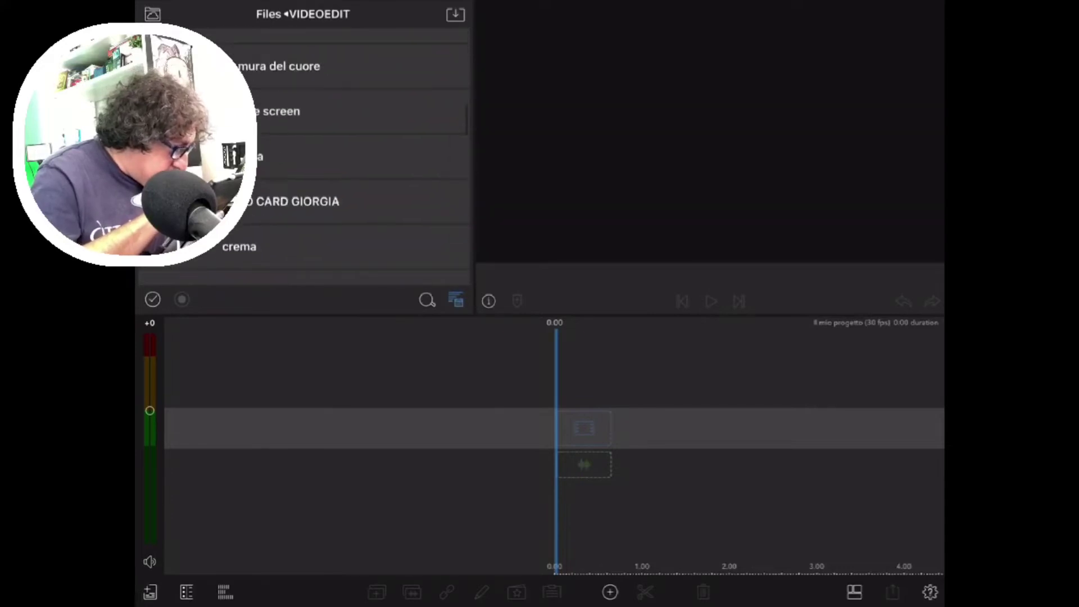
{"action": "left_click", "coordinate": [304, 156]}
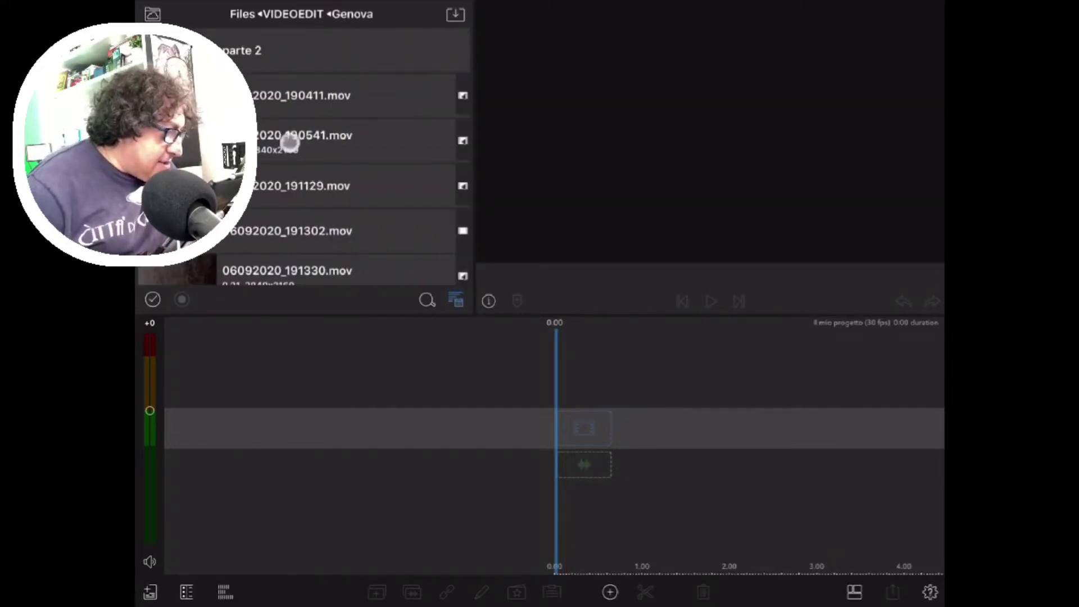
Step: Open parte 2, refresh its clip list, and scroll to the Palazzo ducale clips
{"action": "left_click", "coordinate": [261, 58]}
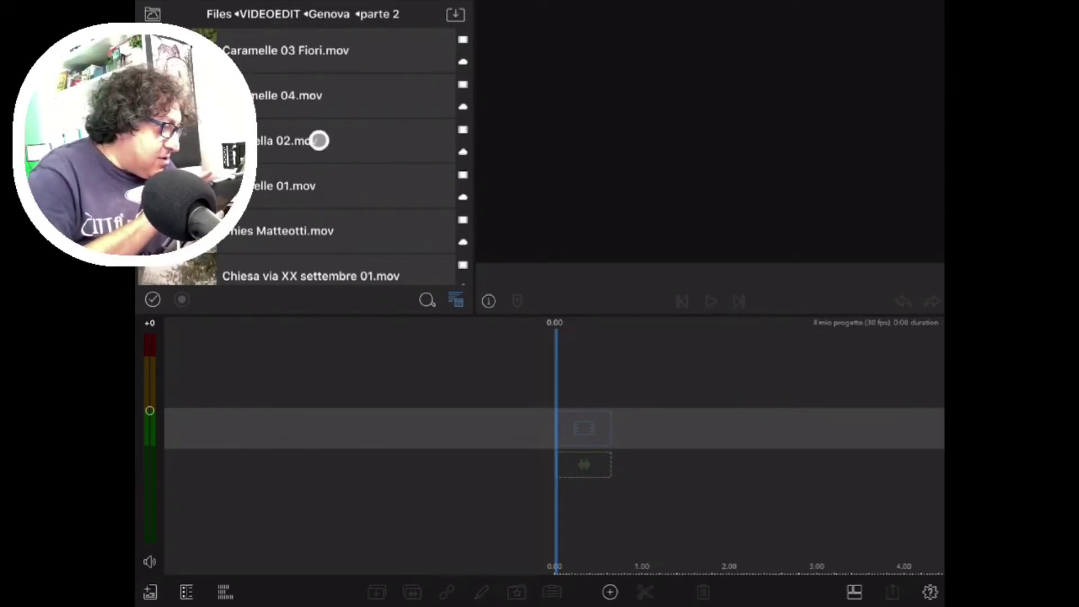
{"action": "left_click_drag", "start_coordinate": [318, 140], "coordinate": [319, 202]}
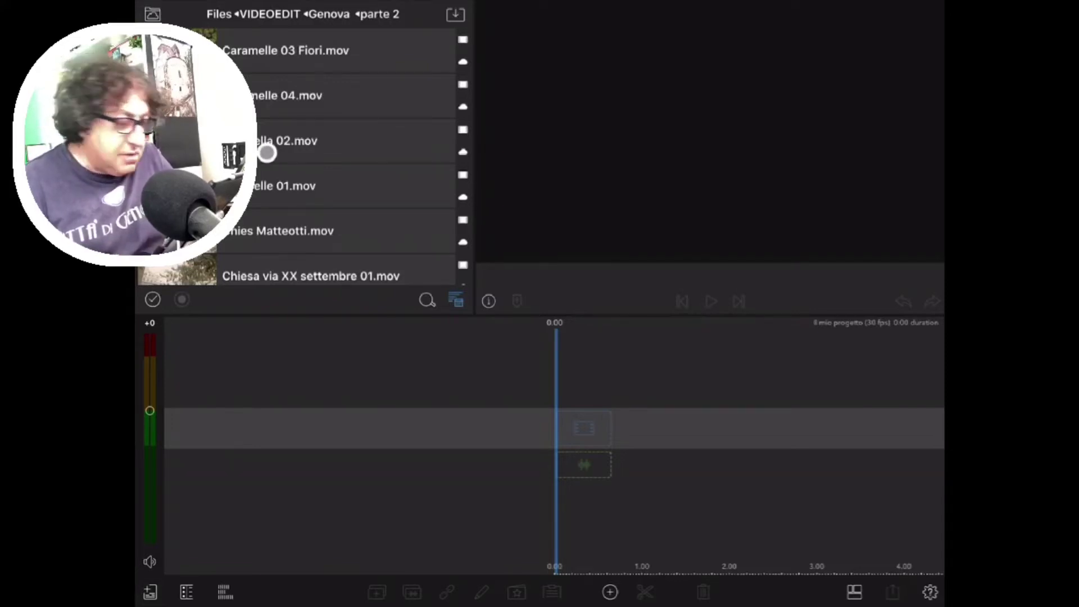
{"action": "scroll", "coordinate": [337, 157], "scroll_direction": "down", "scroll_amount": 10}
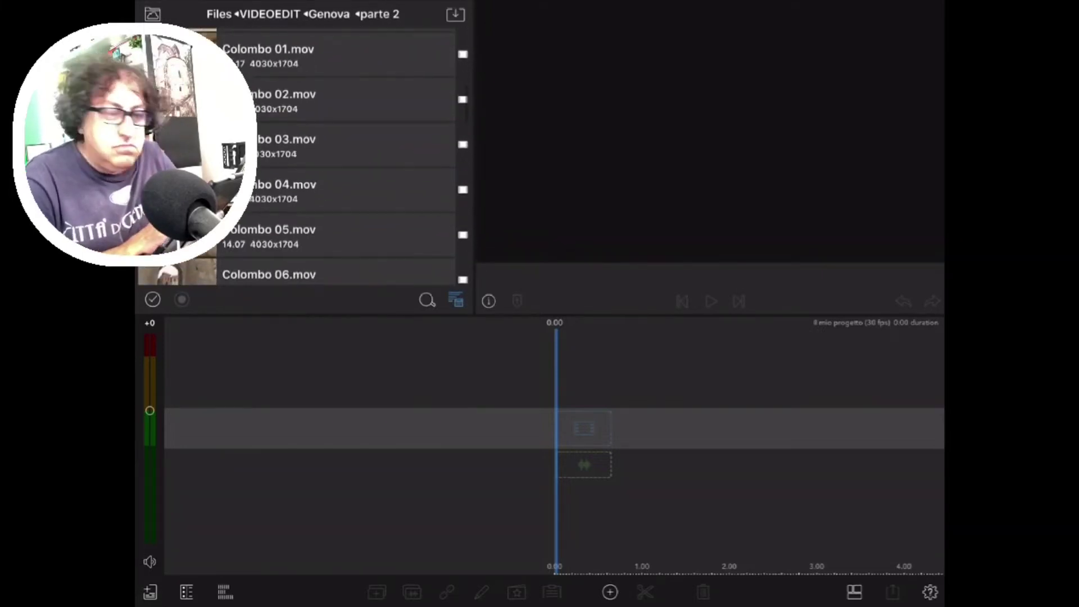
{"action": "scroll", "coordinate": [337, 157], "scroll_direction": "down", "scroll_amount": 15}
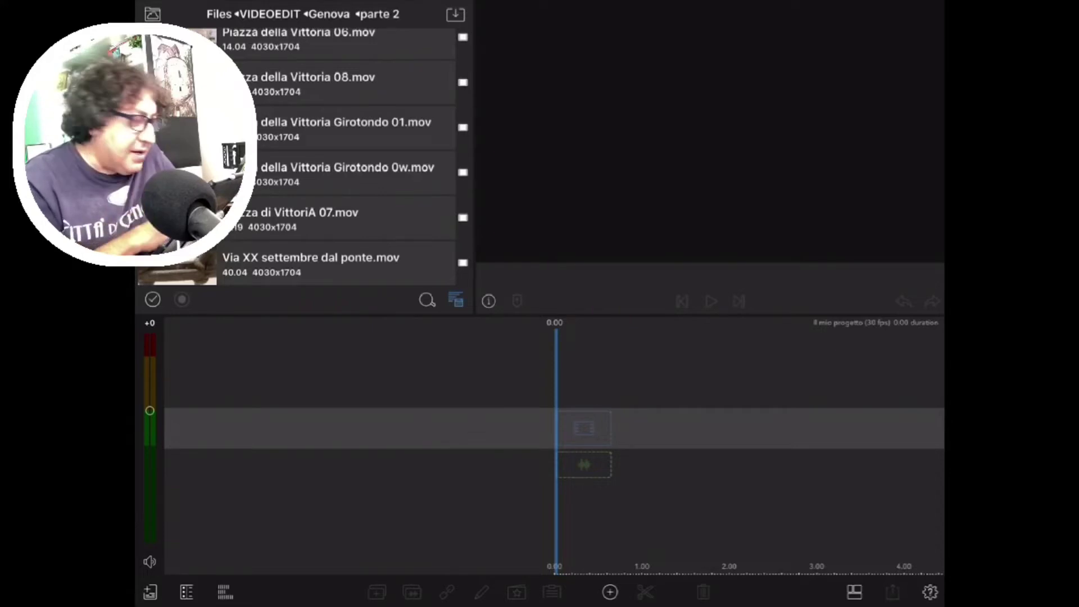
{"action": "scroll", "coordinate": [304, 157], "scroll_direction": "up", "scroll_amount": 2}
{"action": "scroll", "coordinate": [304, 157], "scroll_direction": "up", "scroll_amount": 3}
{"action": "scroll", "coordinate": [303, 157], "scroll_direction": "up", "scroll_amount": 3}
{"action": "scroll", "coordinate": [304, 157], "scroll_direction": "up", "scroll_amount": 4}
{"action": "scroll", "coordinate": [303, 158], "scroll_direction": "down", "scroll_amount": 1}
{"action": "scroll", "coordinate": [303, 158], "scroll_direction": "down", "scroll_amount": 2}
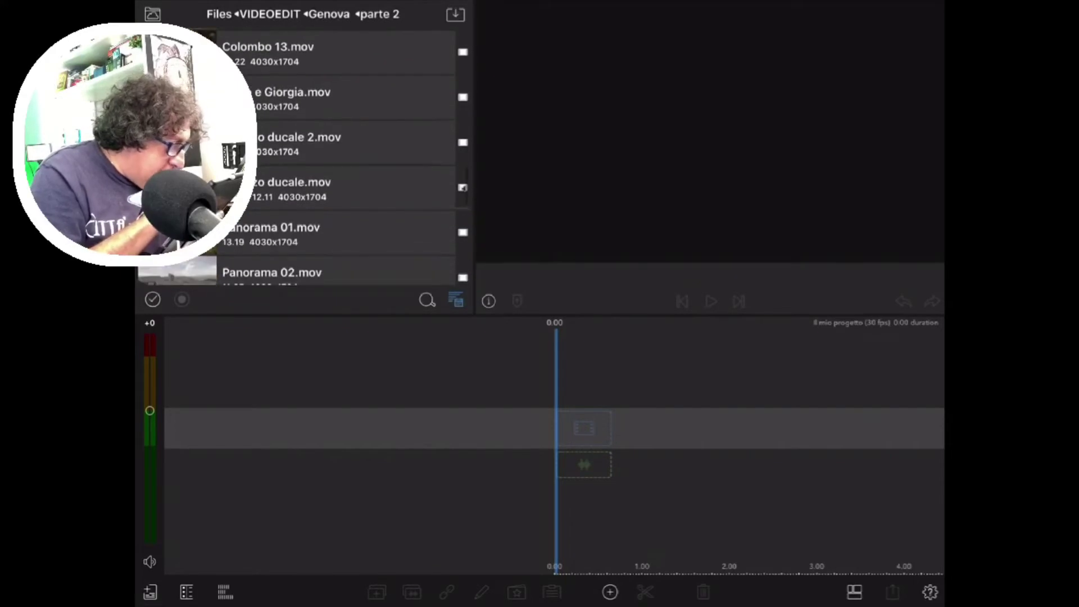
Step: Trim Palazzo ducale.mov to a 2.16-second range and add it to the timeline
{"action": "left_click", "coordinate": [337, 189]}
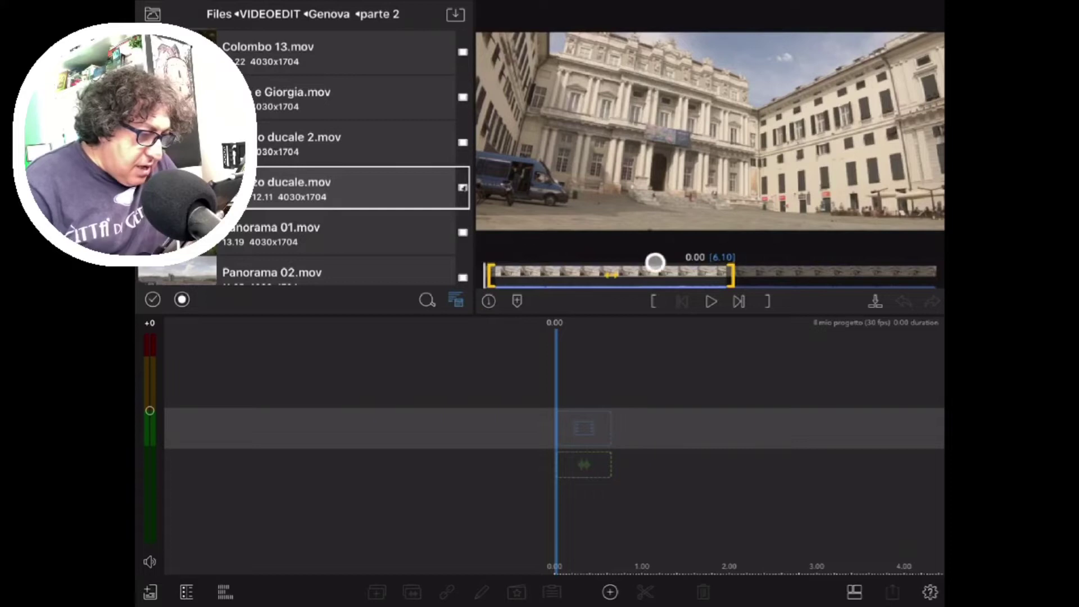
{"action": "mouse_move", "coordinate": [733, 273]}
{"action": "left_mouse_down"}
{"action": "mouse_move", "coordinate": [905, 272]}
{"action": "mouse_move", "coordinate": [743, 268]}
{"action": "left_mouse_up"}
{"action": "mouse_move", "coordinate": [573, 267]}
{"action": "left_mouse_down"}
{"action": "mouse_move", "coordinate": [500, 279]}
{"action": "mouse_move", "coordinate": [682, 269]}
{"action": "mouse_move", "coordinate": [601, 272]}
{"action": "left_mouse_up"}
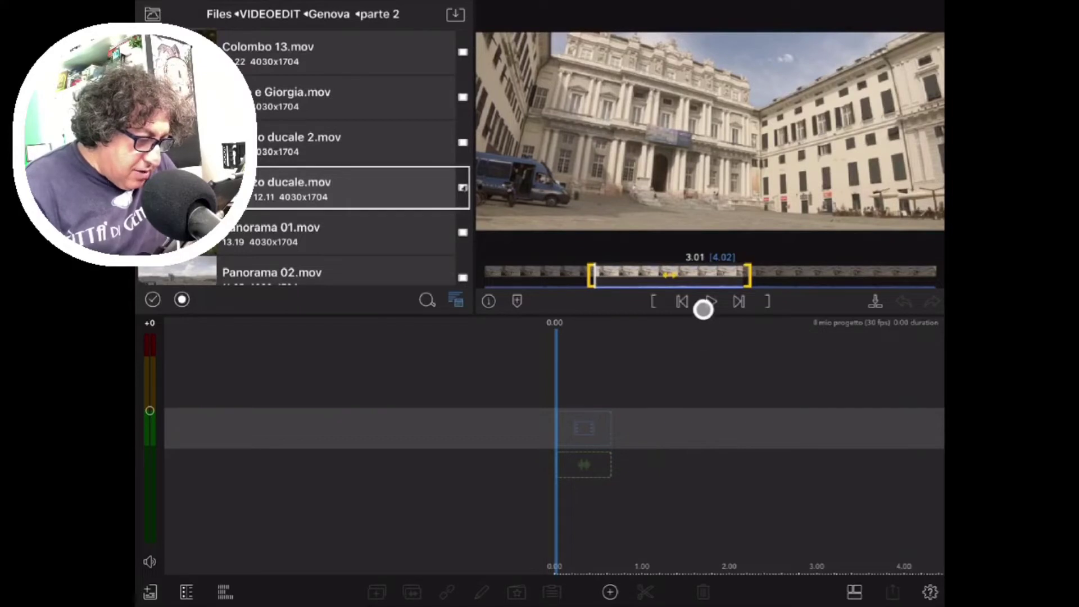
{"action": "left_click", "coordinate": [702, 308]}
{"action": "left_click_drag", "start_coordinate": [591, 273], "coordinate": [649, 275]}
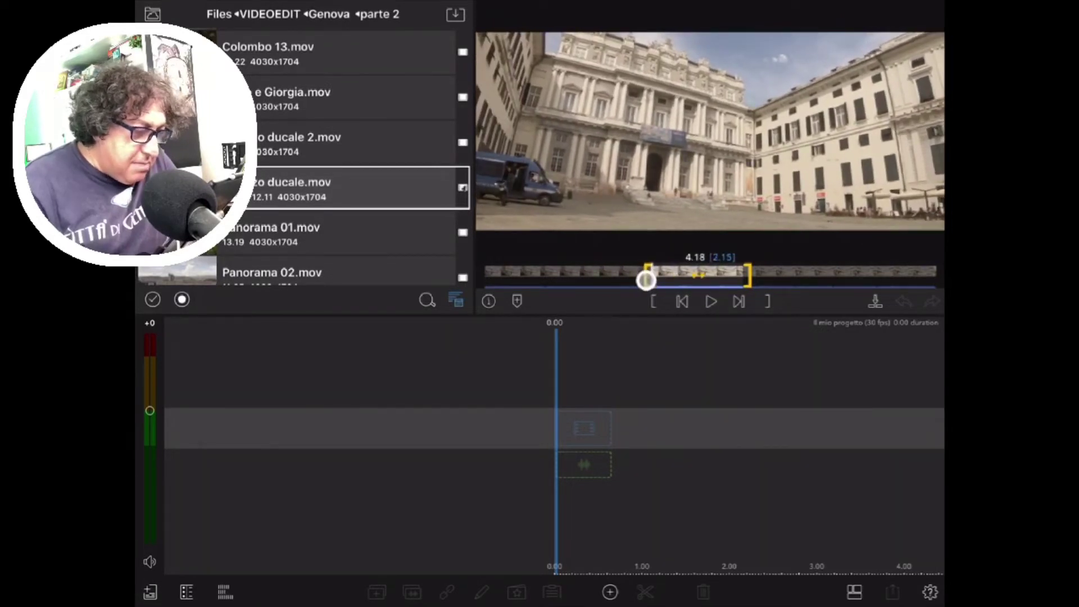
{"action": "left_click", "coordinate": [646, 279]}
{"action": "left_click", "coordinate": [708, 306]}
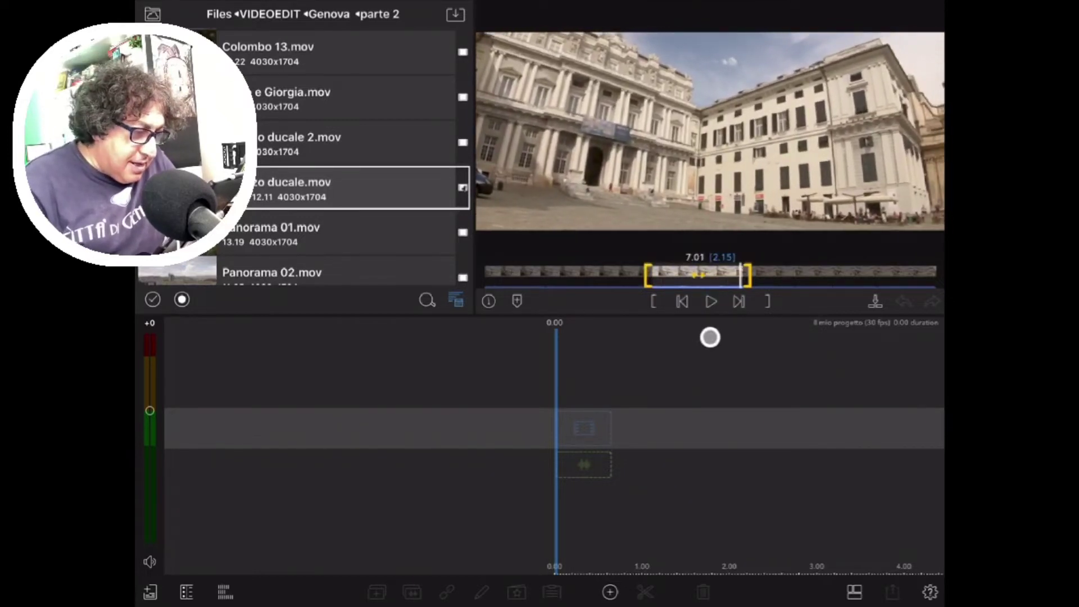
{"action": "left_click_drag", "start_coordinate": [751, 281], "coordinate": [743, 281]}
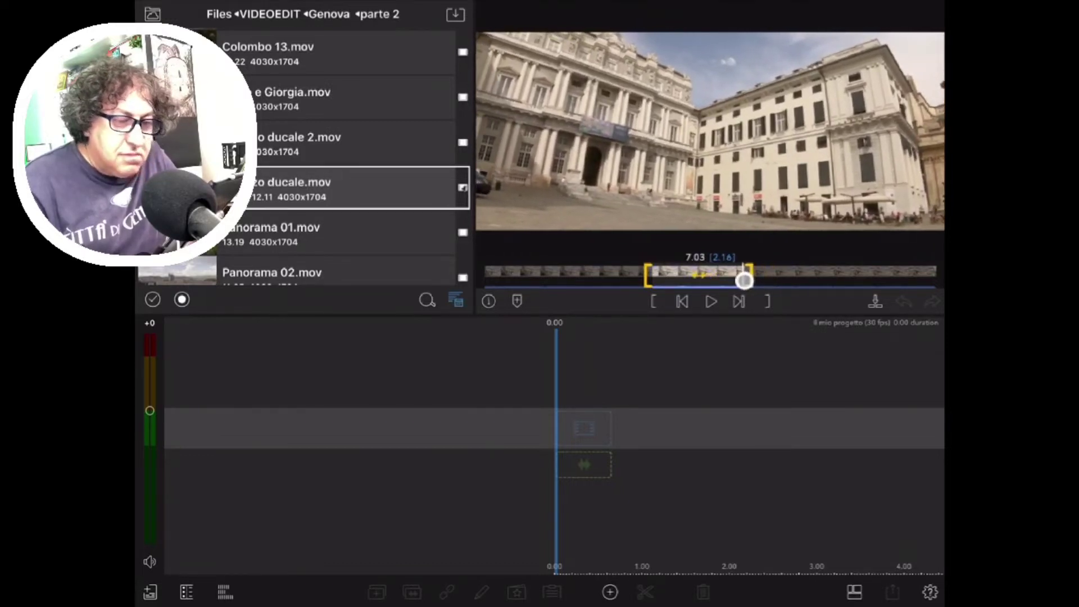
{"action": "left_click", "coordinate": [326, 189]}
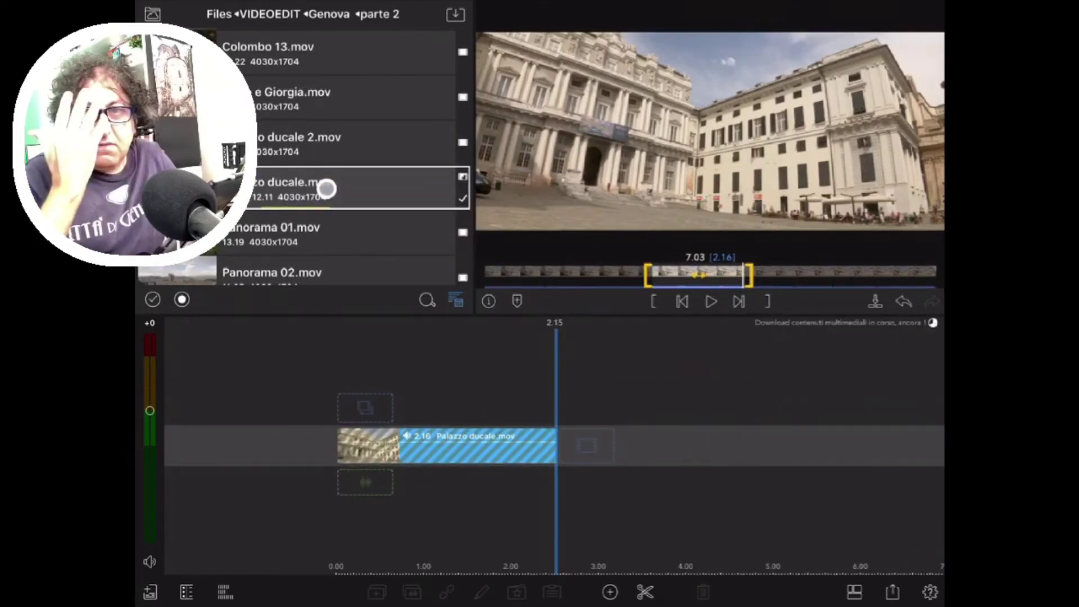
{"action": "left_click_drag", "start_coordinate": [443, 366], "coordinate": [542, 369]}
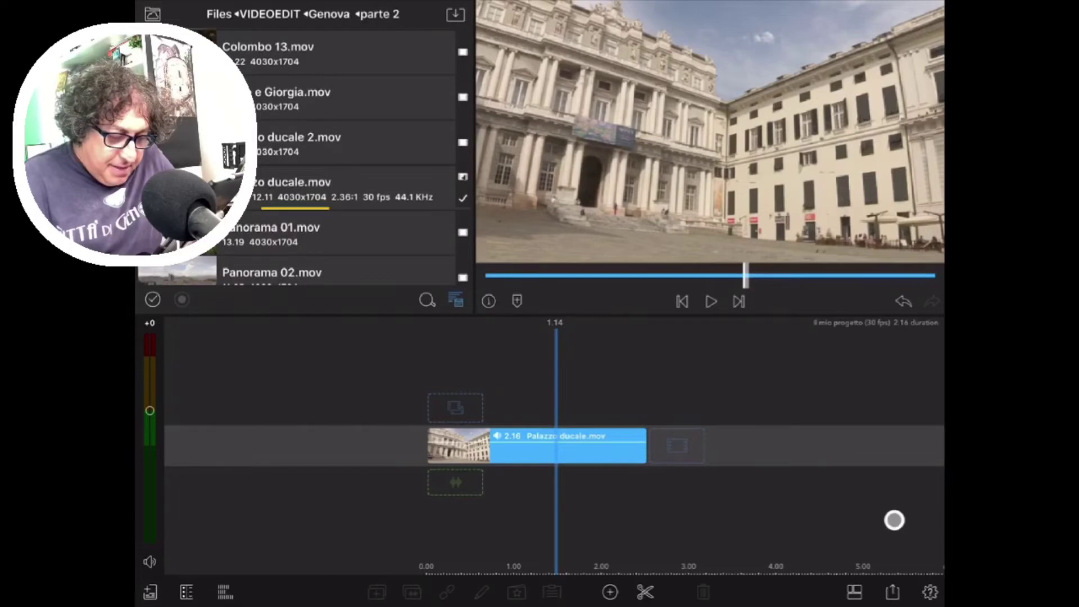
Step: Switch the project aspect from 16:9 Landscape to 2.36:1 Anamorphic (Moondog)
{"action": "left_click", "coordinate": [935, 591]}
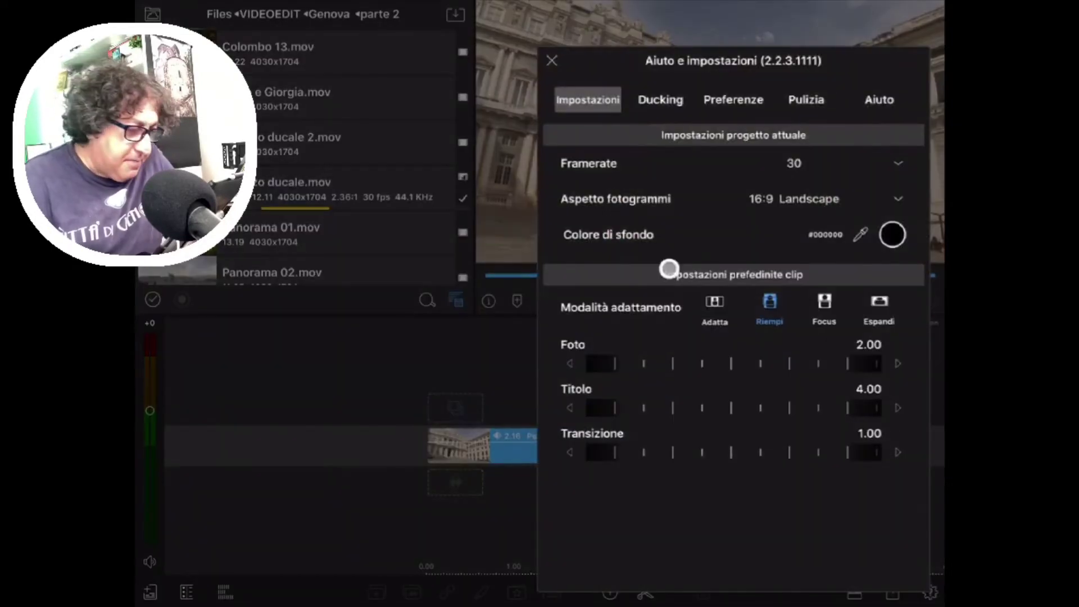
{"action": "left_click", "coordinate": [818, 201]}
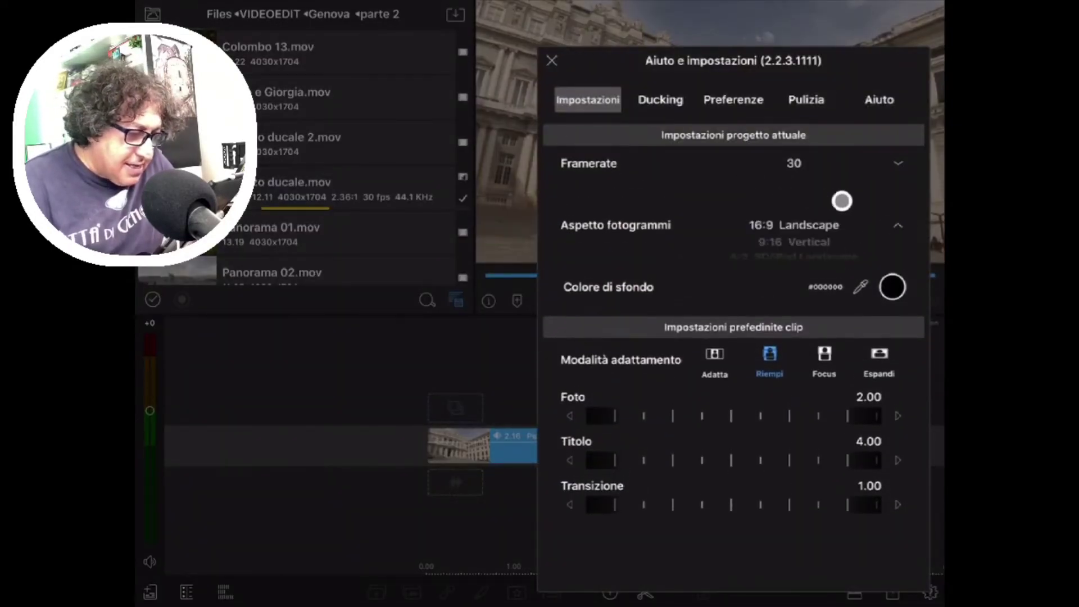
{"action": "mouse_move", "coordinate": [843, 252]}
{"action": "left_mouse_down"}
{"action": "mouse_move", "coordinate": [843, 193]}
{"action": "mouse_move", "coordinate": [832, 219]}
{"action": "mouse_move", "coordinate": [852, 252]}
{"action": "left_mouse_up"}
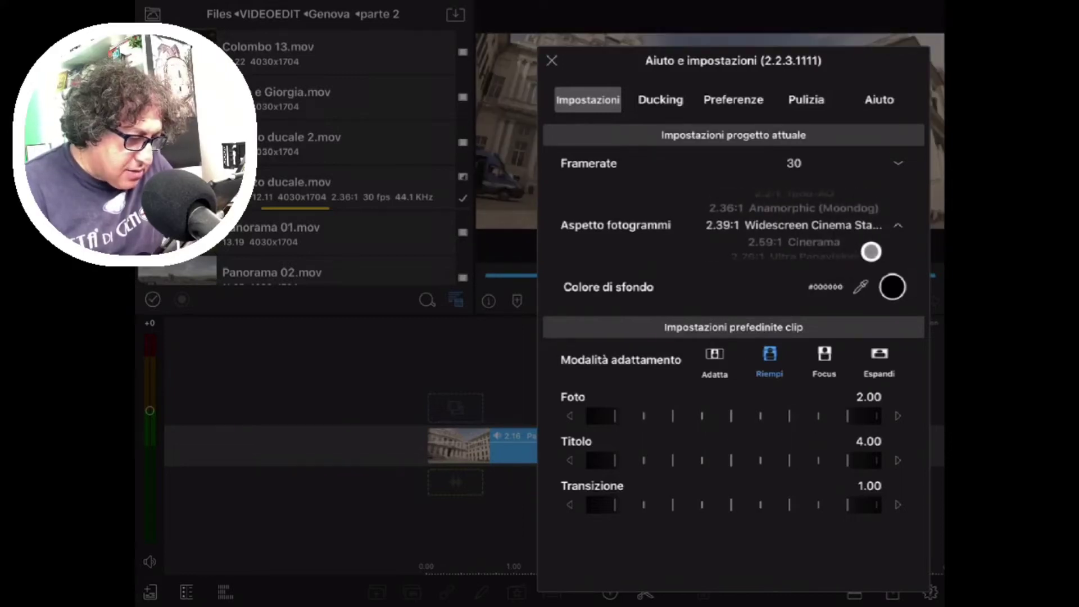
{"action": "left_click_drag", "start_coordinate": [862, 231], "coordinate": [860, 253]}
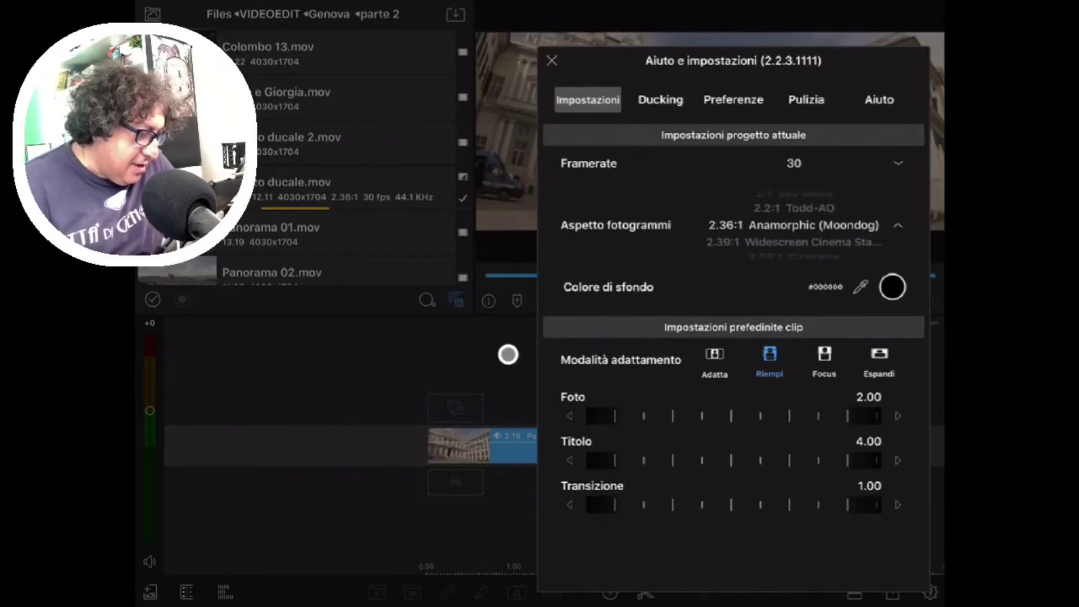
{"action": "left_click", "coordinate": [508, 354]}
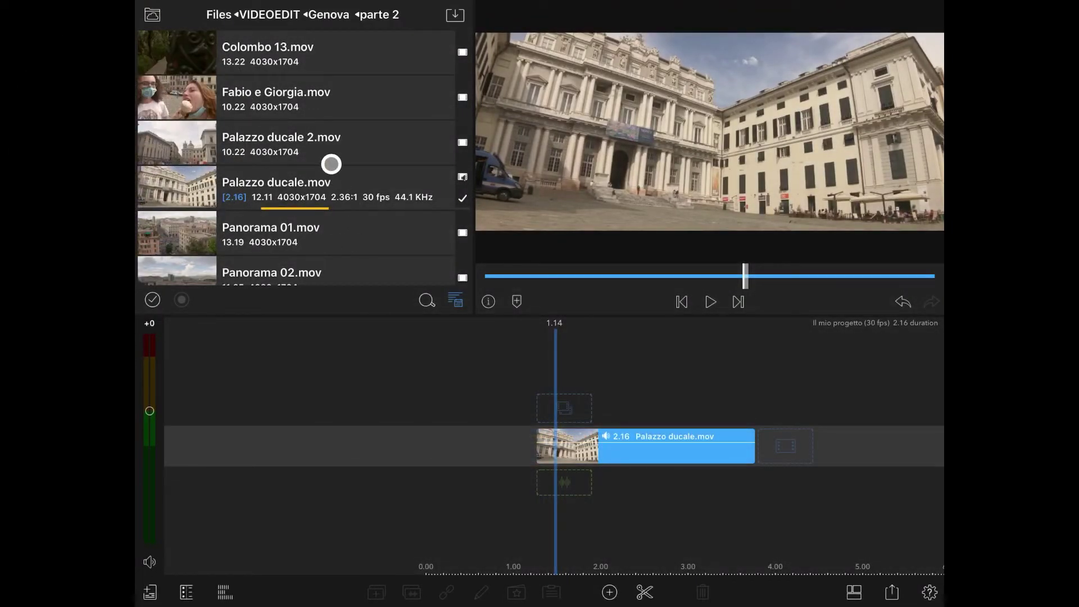
Step: Set Palazzo ducale 2.mov's in-point at 6.25 and insert 3.26 seconds after the first clip
{"action": "key", "text": "space"}
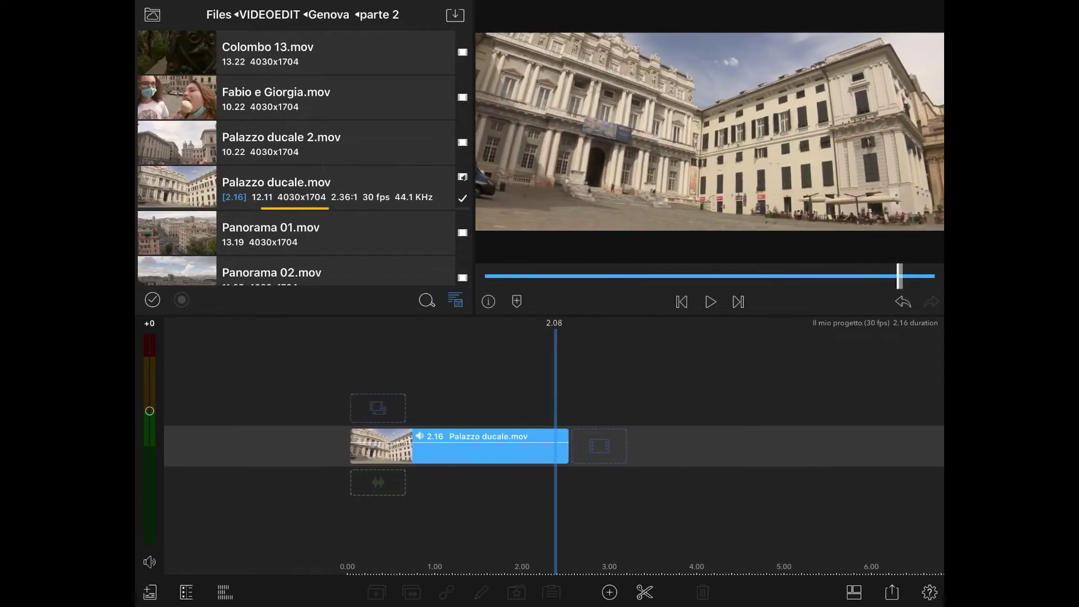
{"action": "left_click", "coordinate": [292, 144]}
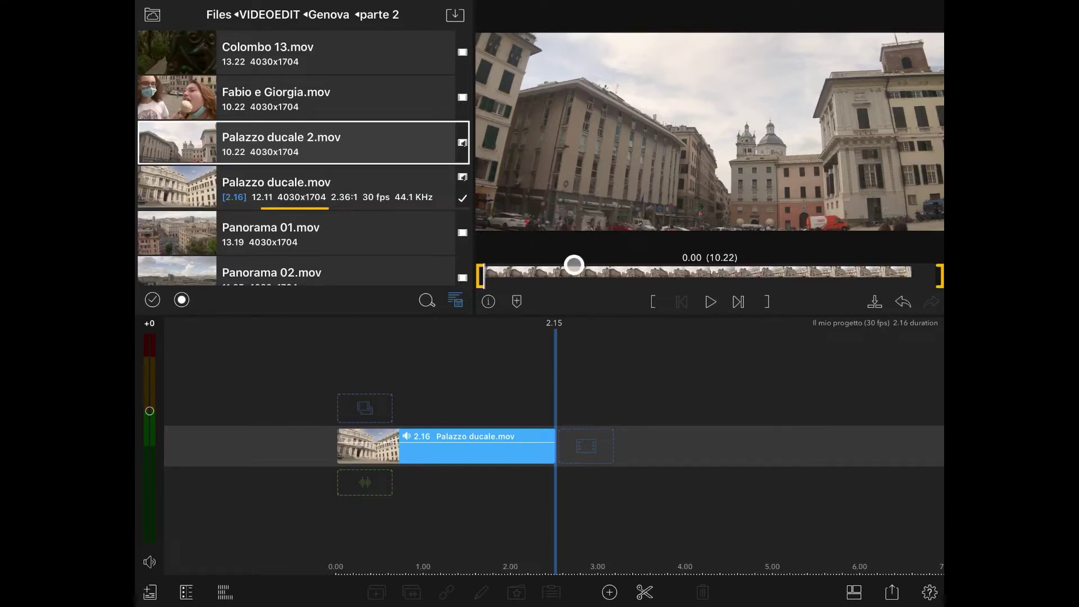
{"action": "mouse_move", "coordinate": [576, 273]}
{"action": "left_mouse_down"}
{"action": "mouse_move", "coordinate": [778, 273]}
{"action": "mouse_move", "coordinate": [526, 286]}
{"action": "left_mouse_up"}
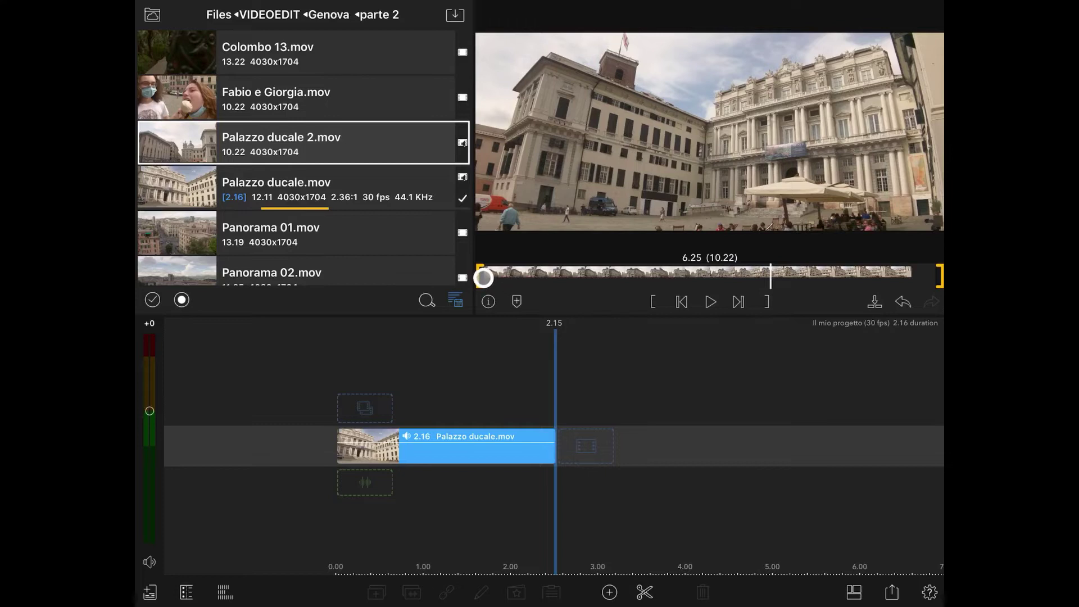
{"action": "left_click", "coordinate": [658, 301]}
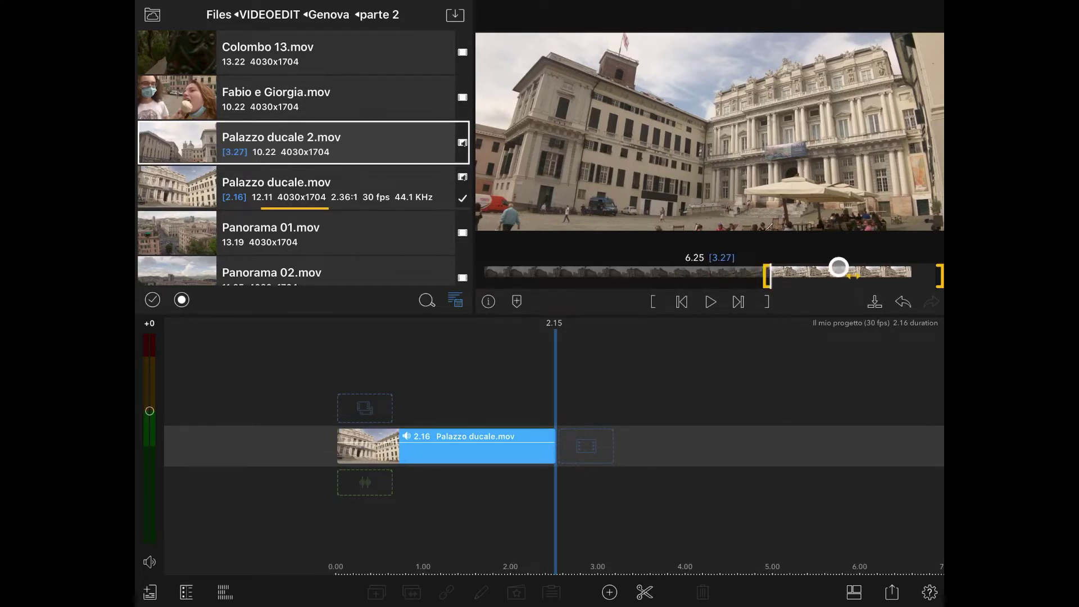
{"action": "left_click_drag", "start_coordinate": [801, 275], "coordinate": [877, 275]}
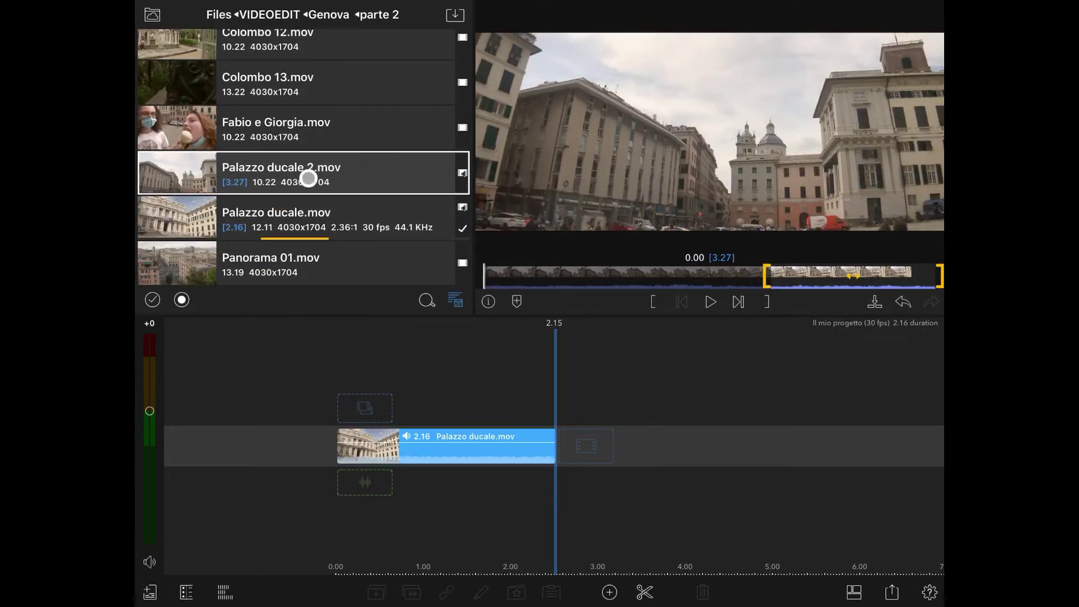
{"action": "double_click", "coordinate": [339, 170]}
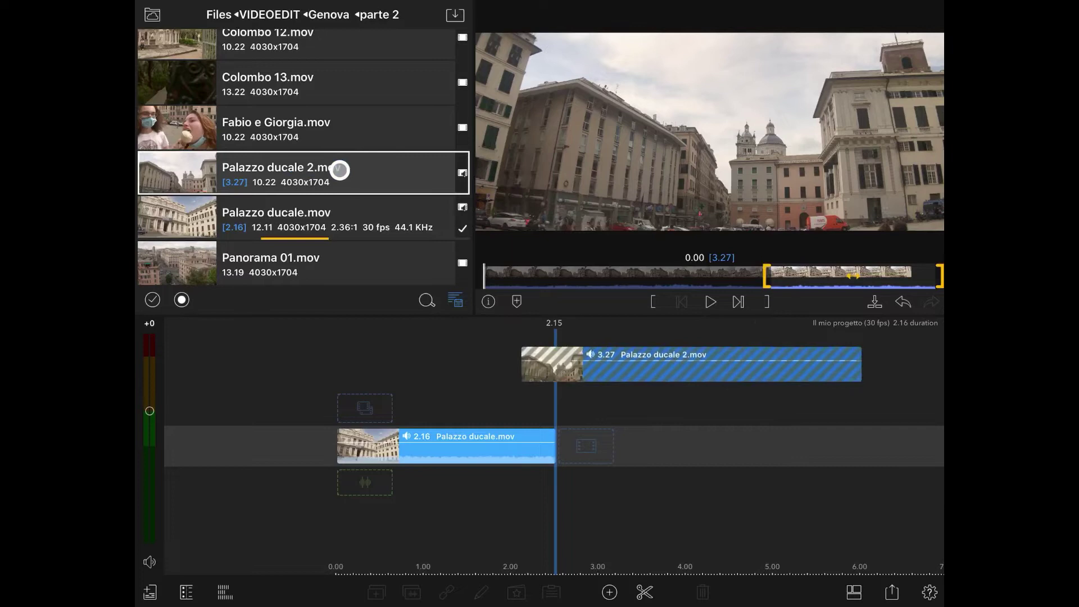
{"action": "mouse_move", "coordinate": [456, 368]}
{"action": "left_mouse_down"}
{"action": "mouse_move", "coordinate": [603, 369]}
{"action": "mouse_move", "coordinate": [459, 367]}
{"action": "left_mouse_up"}
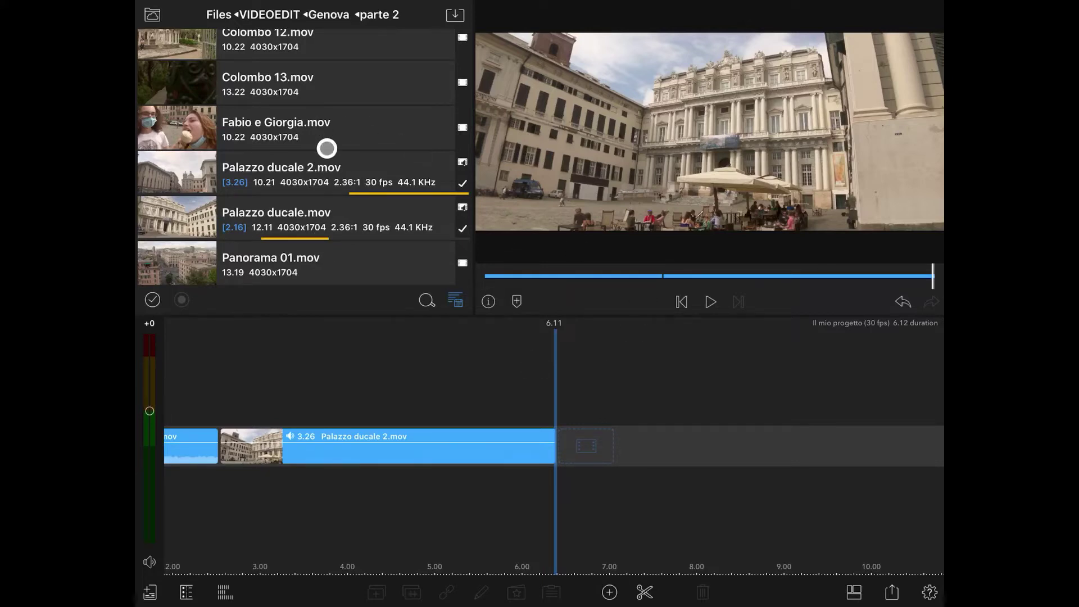
Step: Search the media library for the Chiesa clips, then clear the search to list everything
{"action": "left_click_drag", "start_coordinate": [327, 149], "coordinate": [327, 73]}
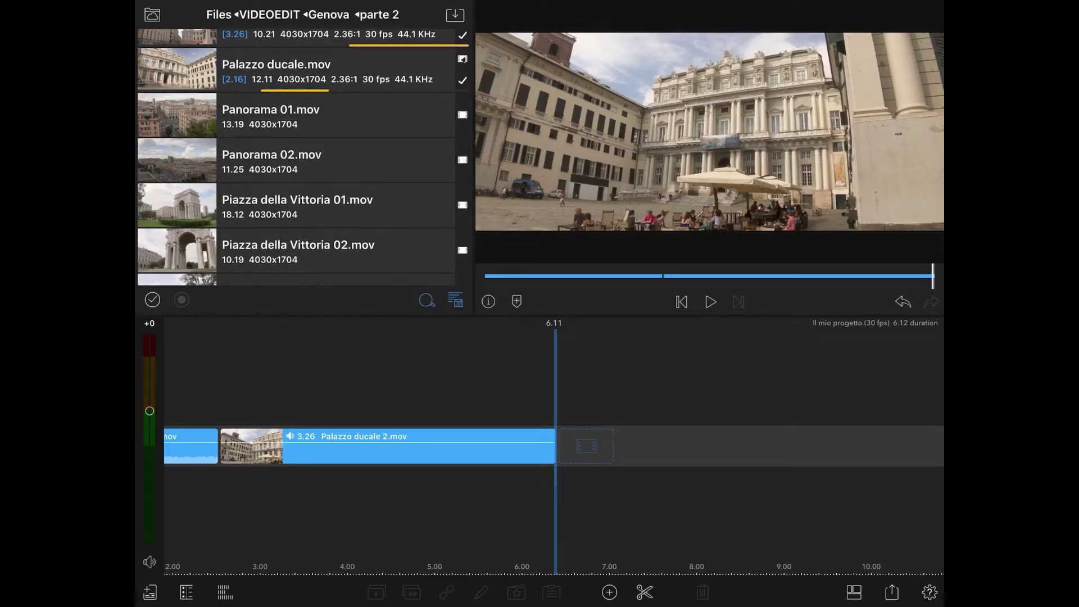
{"action": "left_click", "coordinate": [426, 300]}
{"action": "type", "text": "q"}
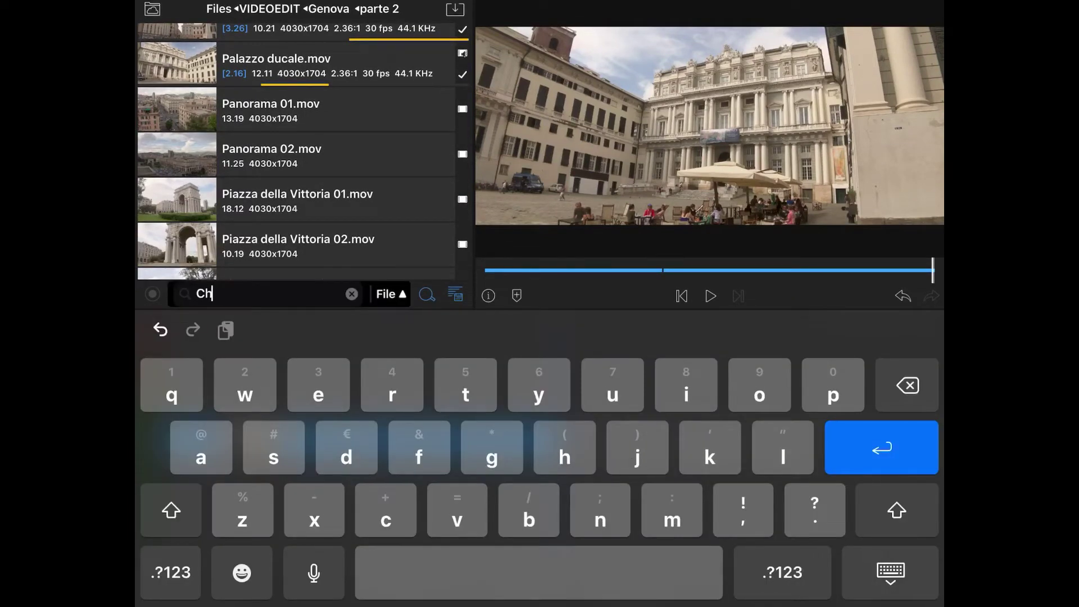
{"action": "type", "text": "e"}
{"action": "key", "text": "Return"}
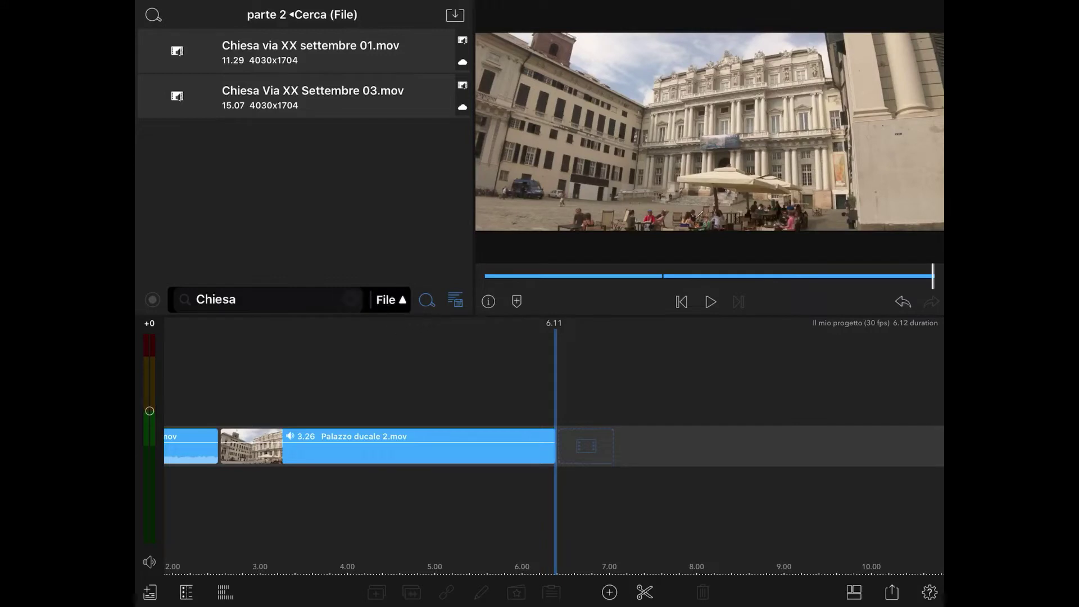
{"action": "left_click", "coordinate": [351, 299]}
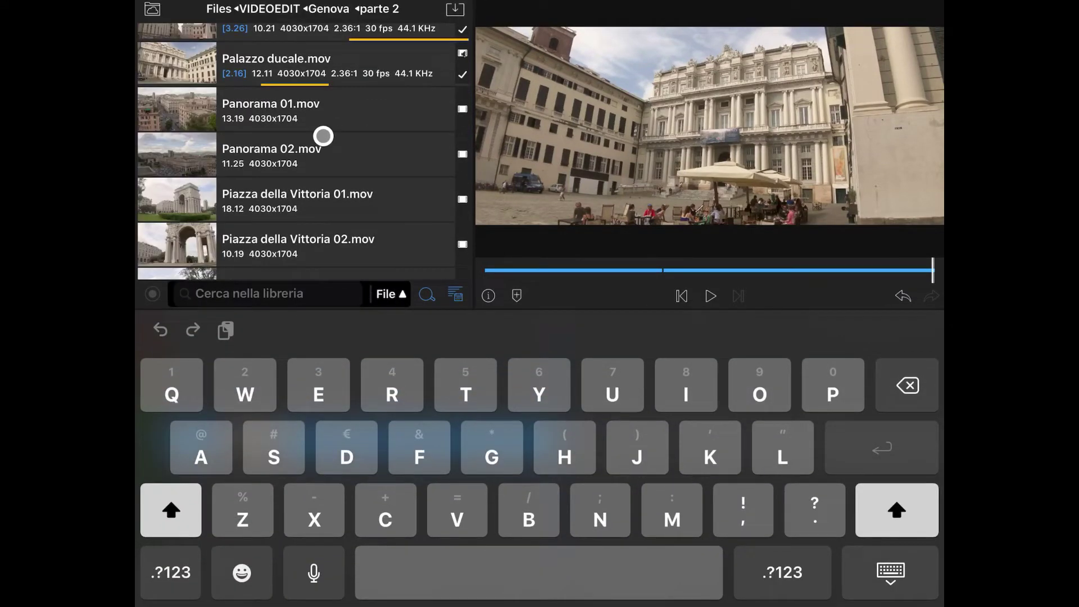
Step: Preview the Fabio e Giorgia, Colombo 13 and Colombo 07 clips from the library
{"action": "scroll", "coordinate": [332, 121], "scroll_direction": "up", "scroll_amount": 5}
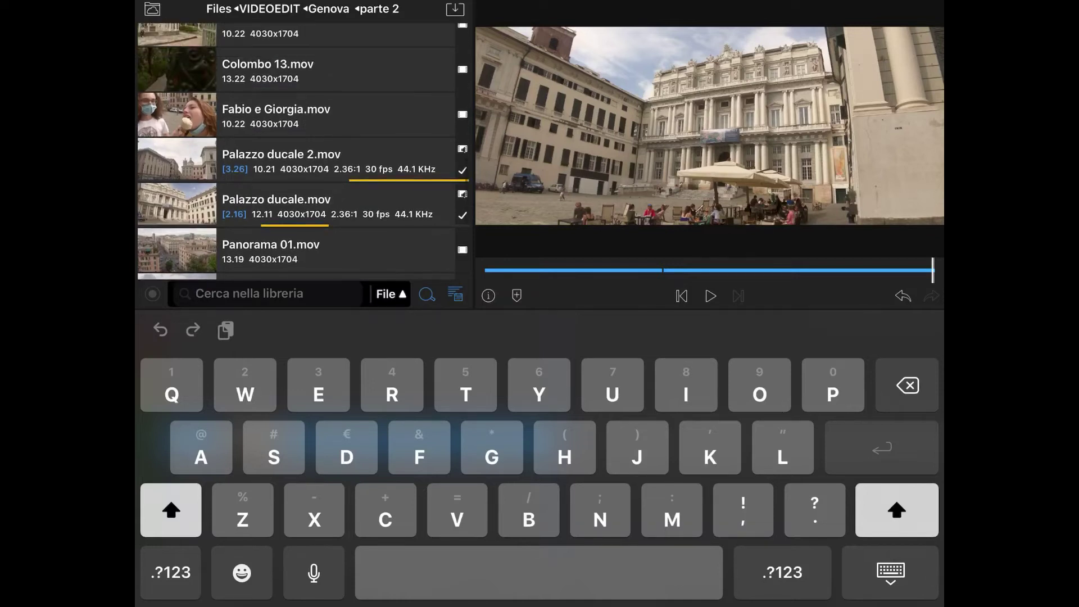
{"action": "left_click", "coordinate": [275, 114]}
{"action": "scroll", "coordinate": [303, 152], "scroll_direction": "up", "scroll_amount": 2}
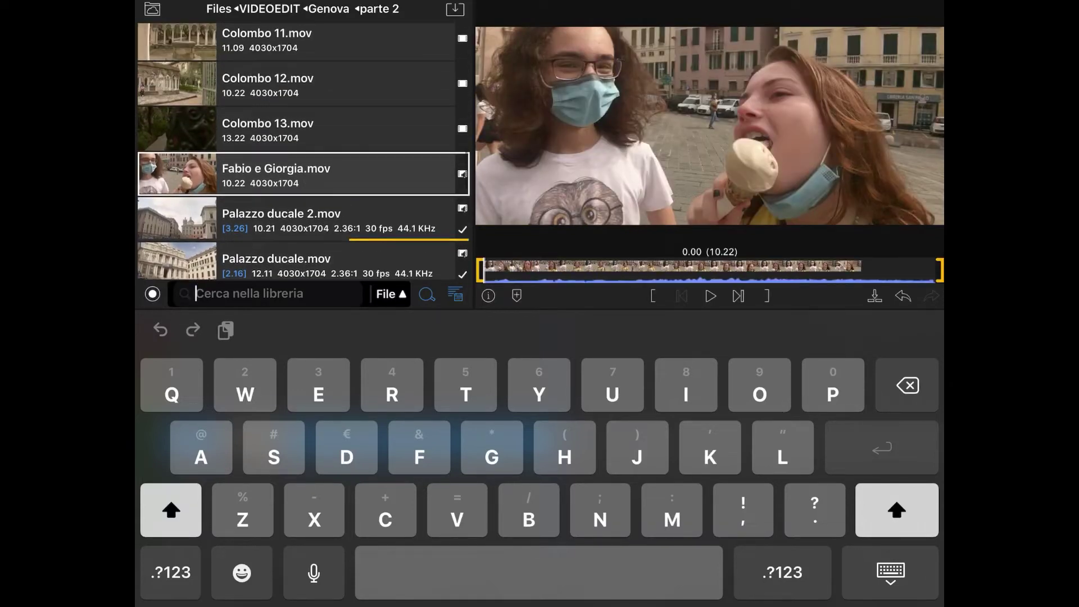
{"action": "left_click", "coordinate": [275, 129]}
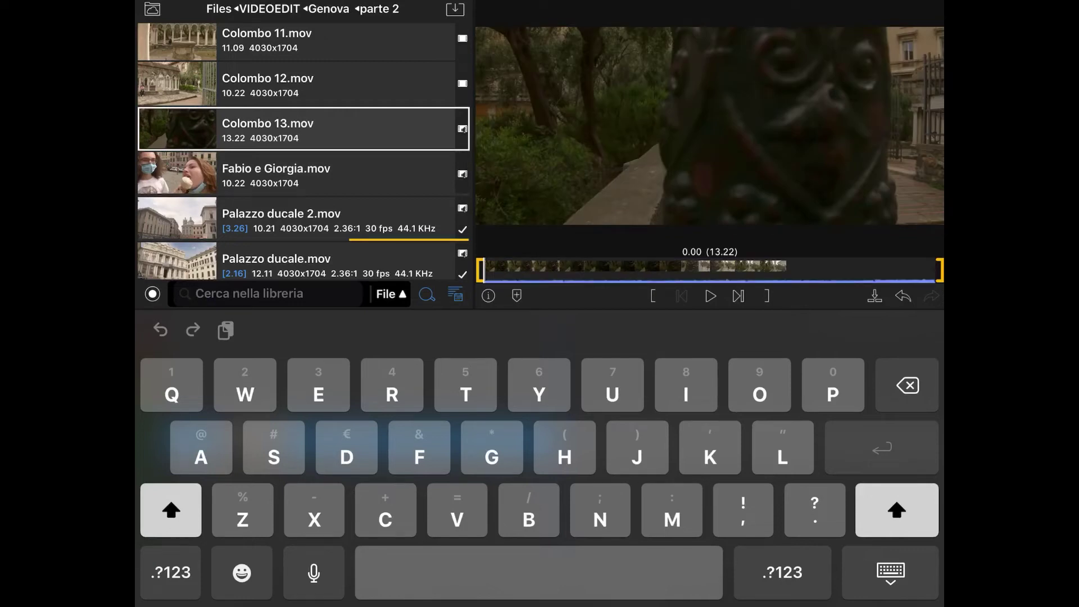
{"action": "scroll", "coordinate": [304, 152], "scroll_direction": "up", "scroll_amount": 2}
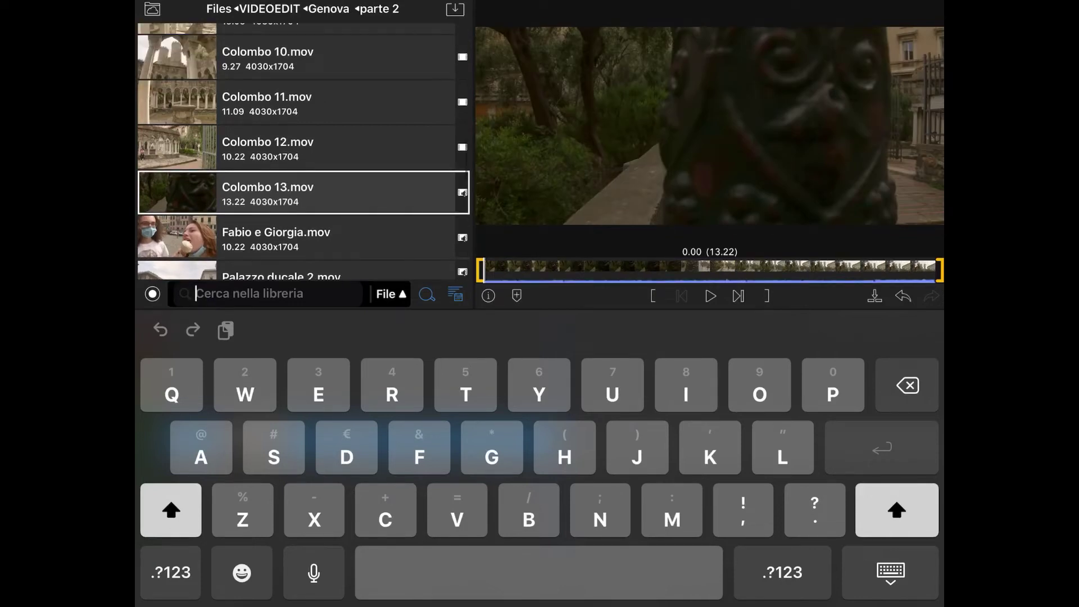
{"action": "scroll", "coordinate": [303, 152], "scroll_direction": "down", "scroll_amount": 5}
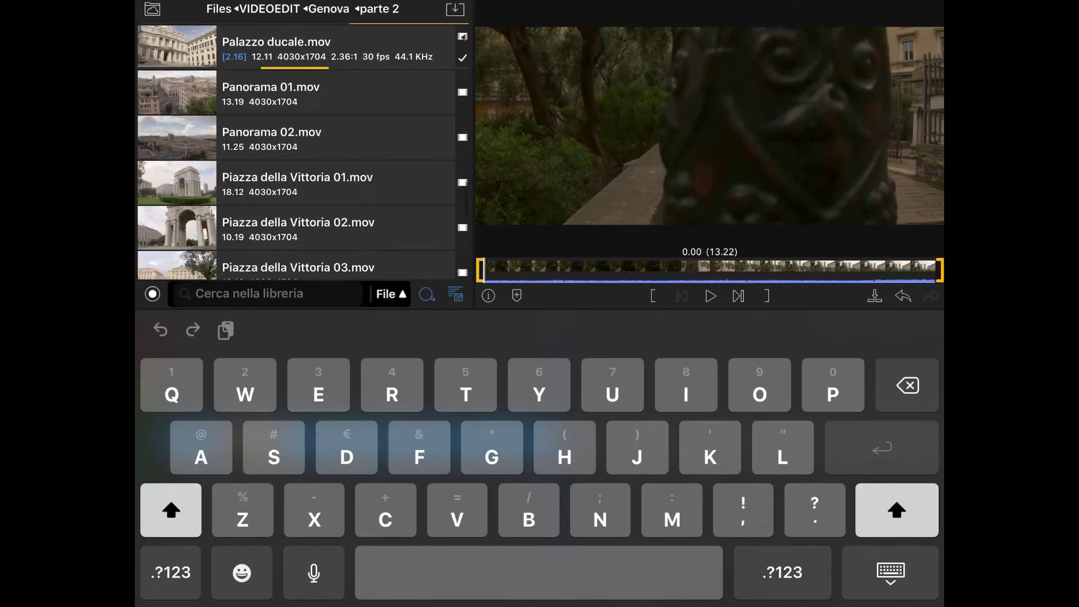
{"action": "scroll", "coordinate": [304, 152], "scroll_direction": "down", "scroll_amount": 5}
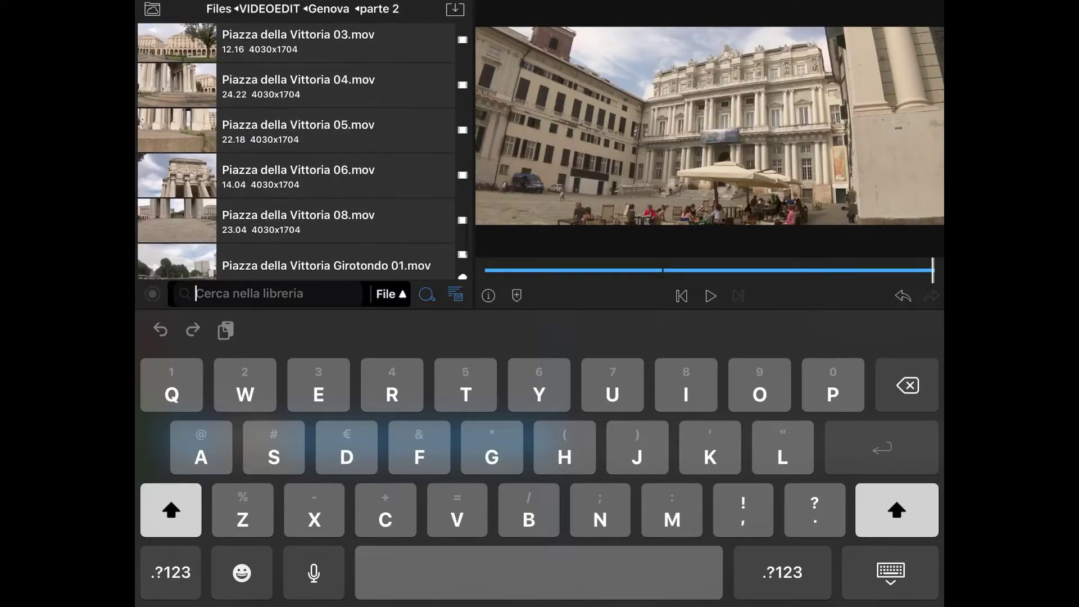
{"action": "scroll", "coordinate": [303, 152], "scroll_direction": "up", "scroll_amount": 5}
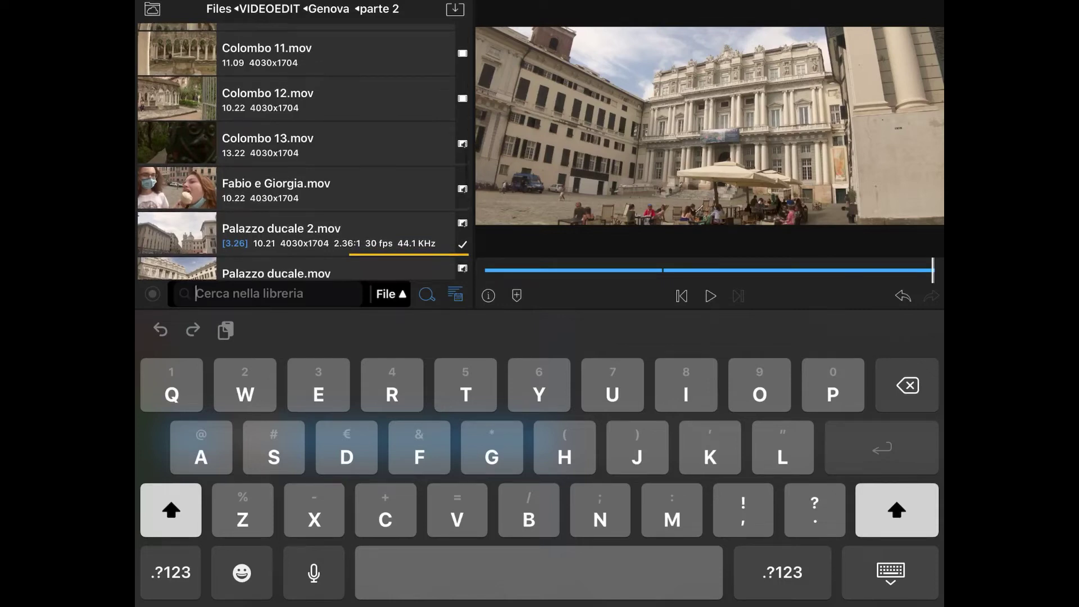
{"action": "scroll", "coordinate": [296, 152], "scroll_direction": "up", "scroll_amount": 1}
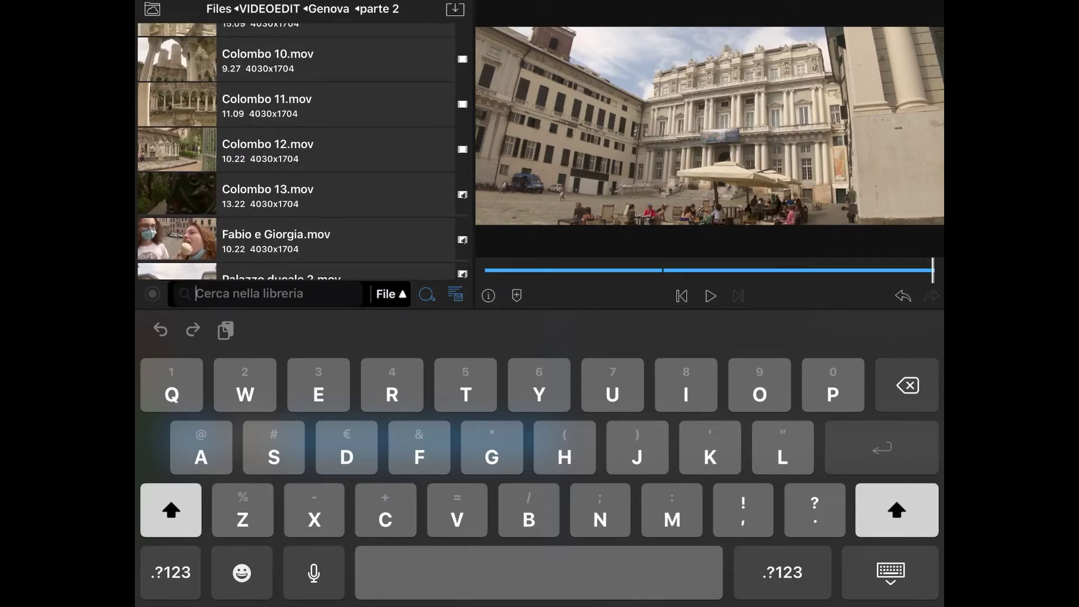
{"action": "scroll", "coordinate": [296, 151], "scroll_direction": "up", "scroll_amount": 4}
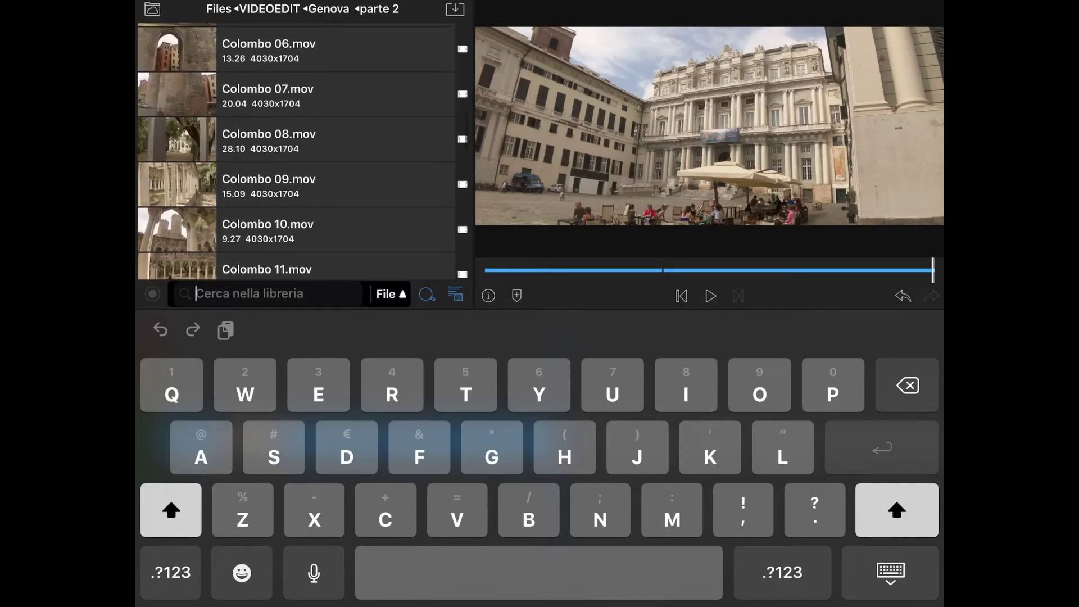
{"action": "left_click", "coordinate": [297, 97]}
Step: Load Piazza della Vittoria 01.mov for preview and put the keyboard away
{"action": "scroll", "coordinate": [296, 152], "scroll_direction": "up", "scroll_amount": 6}
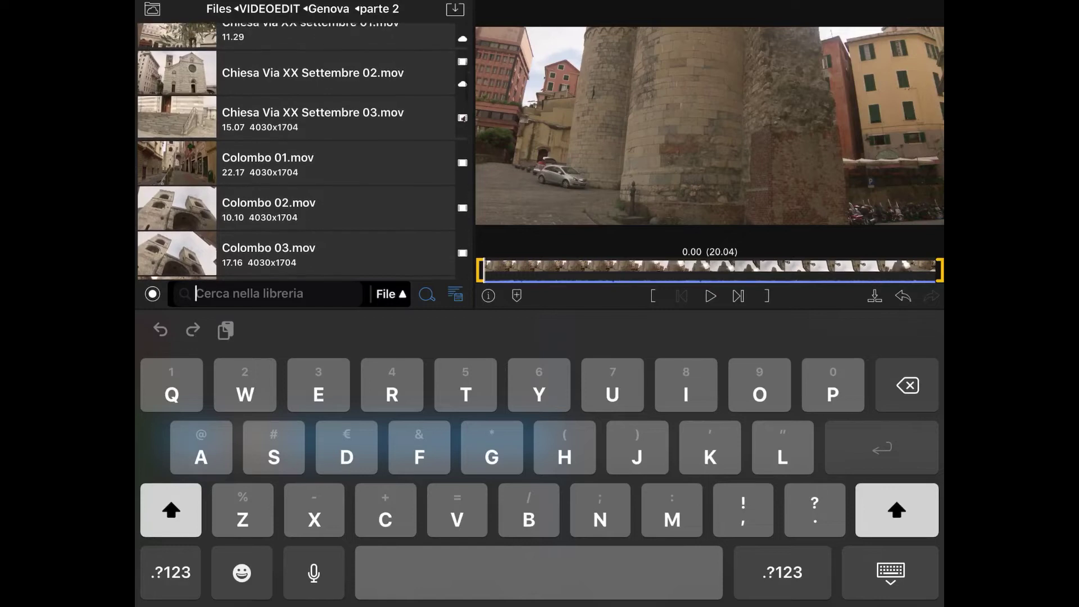
{"action": "scroll", "coordinate": [296, 152], "scroll_direction": "up", "scroll_amount": 5}
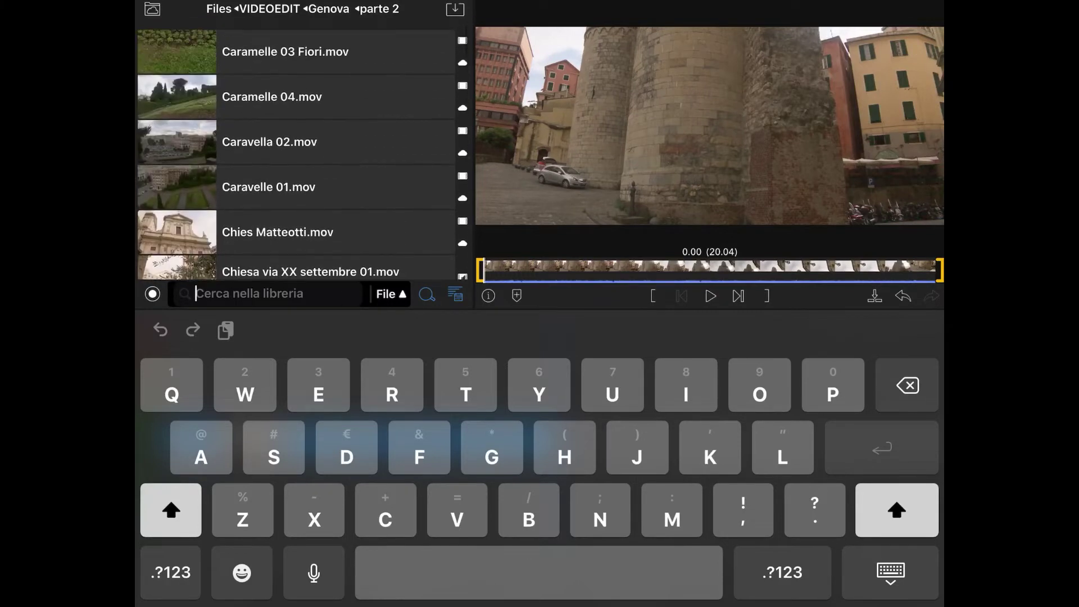
{"action": "scroll", "coordinate": [304, 152], "scroll_direction": "down", "scroll_amount": 10}
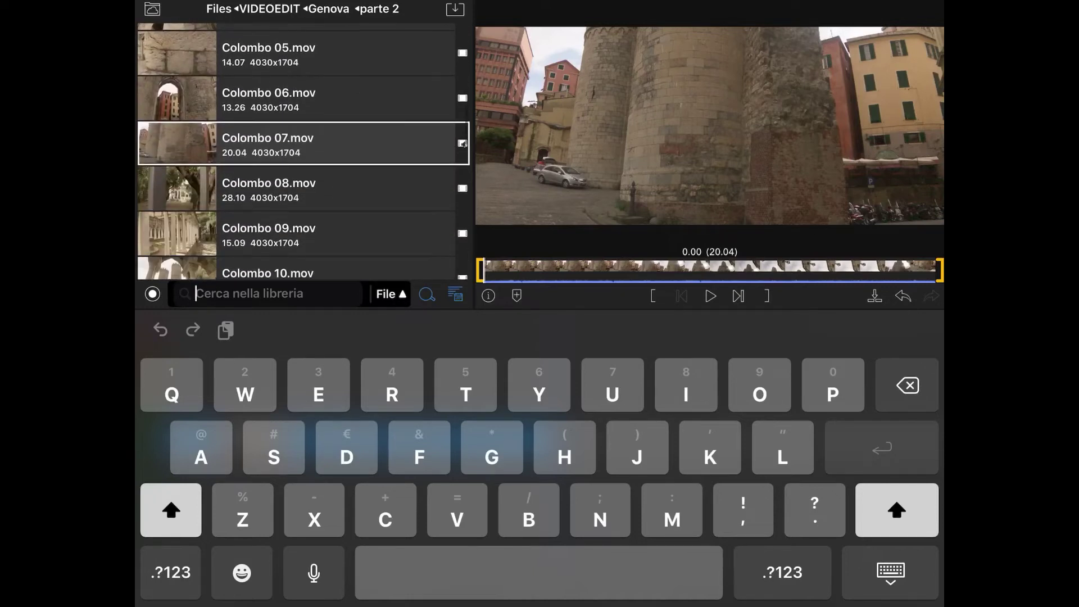
{"action": "scroll", "coordinate": [303, 152], "scroll_direction": "down", "scroll_amount": 5}
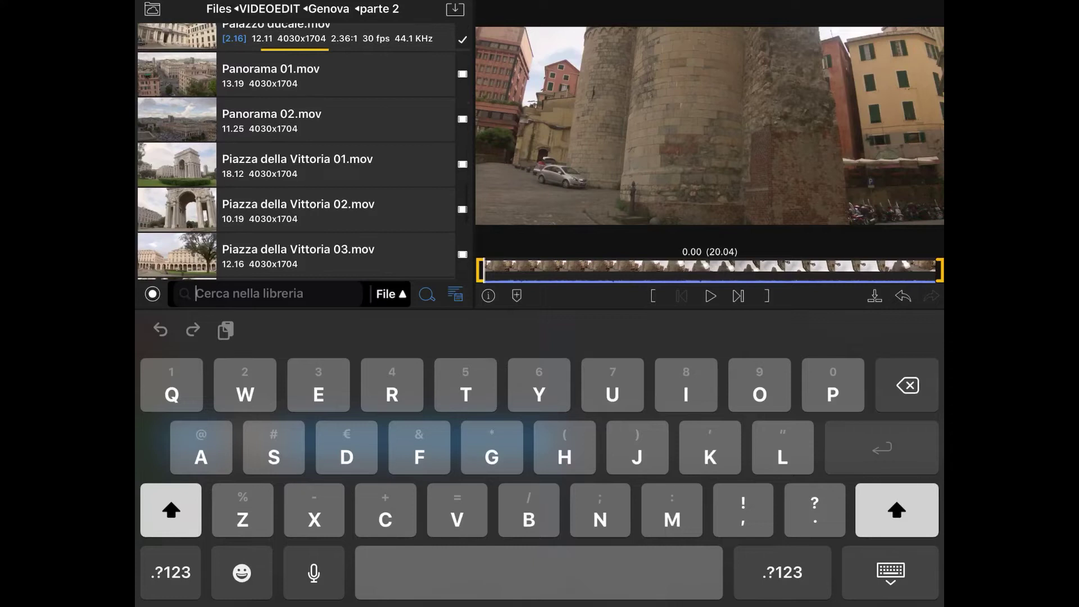
{"action": "left_click", "coordinate": [298, 164]}
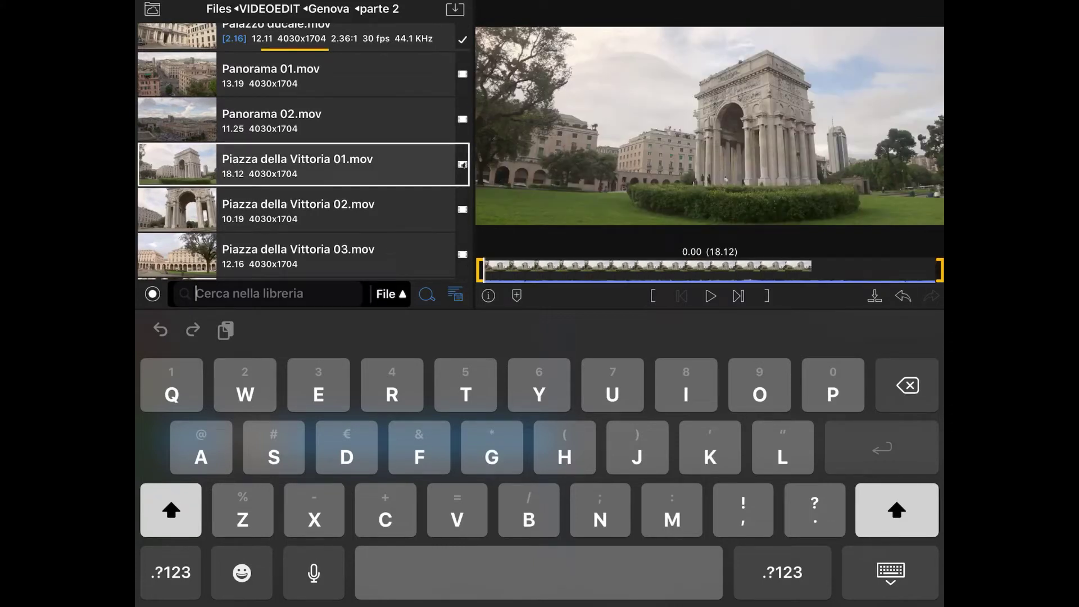
{"action": "scroll", "coordinate": [304, 152], "scroll_direction": "down", "scroll_amount": 5}
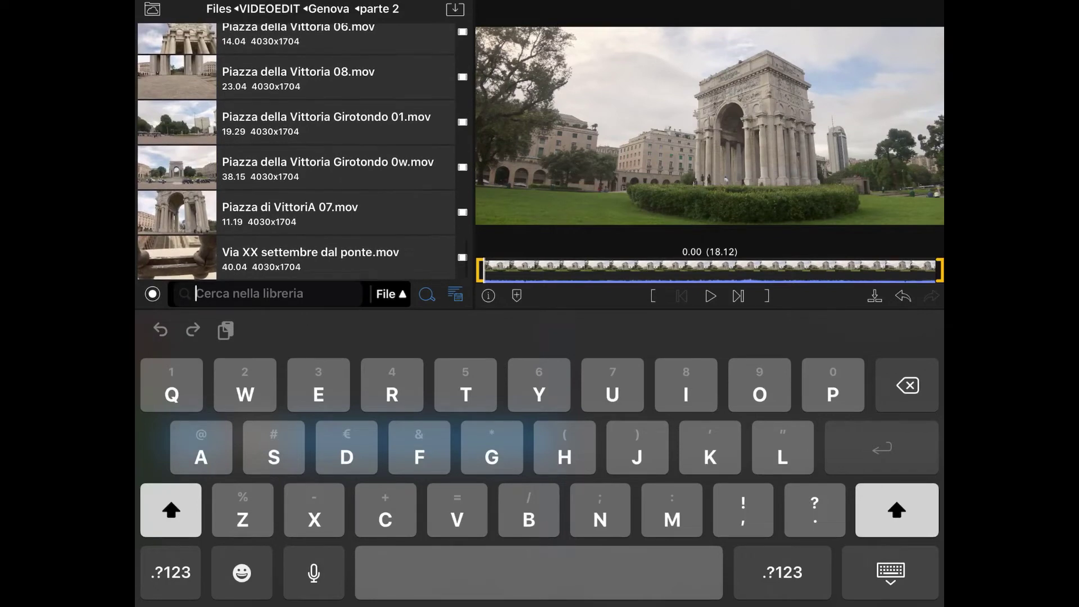
{"action": "left_click", "coordinate": [890, 572]}
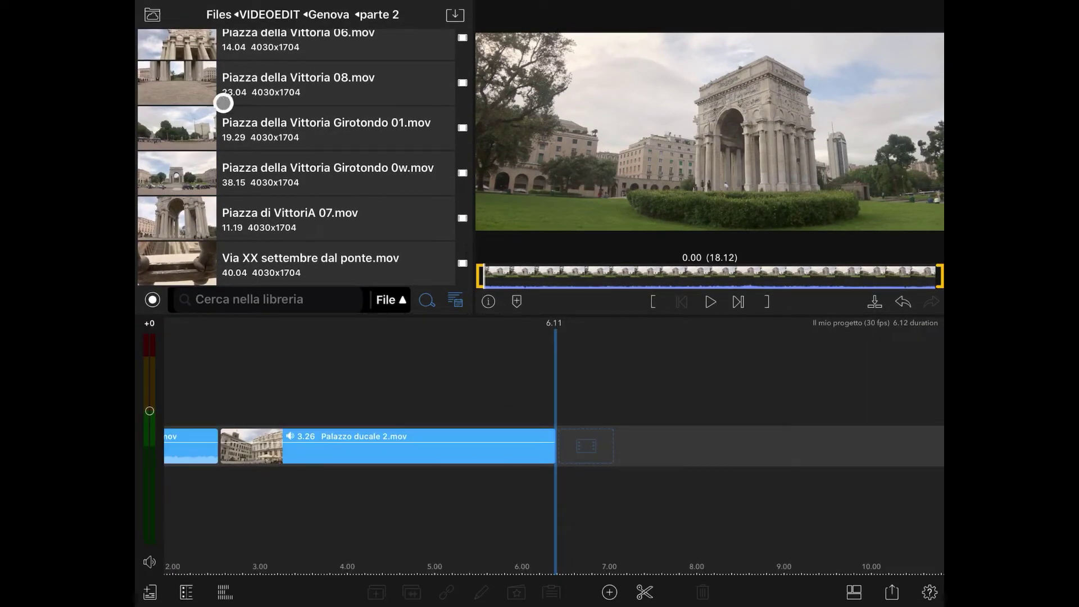
Step: Reset Fabio e Giorgia to its full length and append it to the timeline's end
{"action": "left_click", "coordinate": [225, 172]}
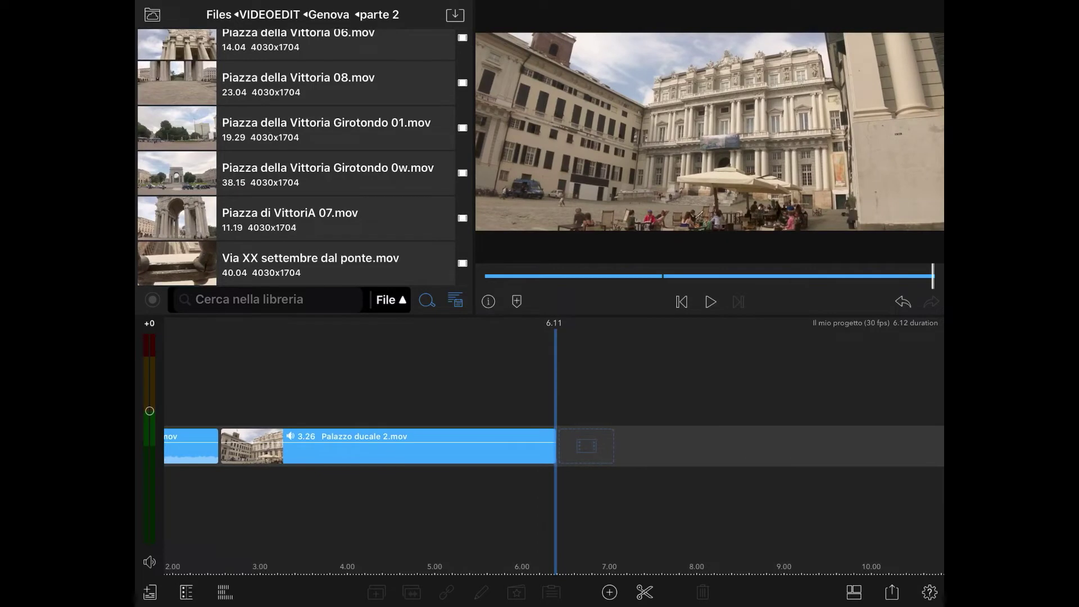
{"action": "scroll", "coordinate": [296, 158], "scroll_direction": "up", "scroll_amount": 10}
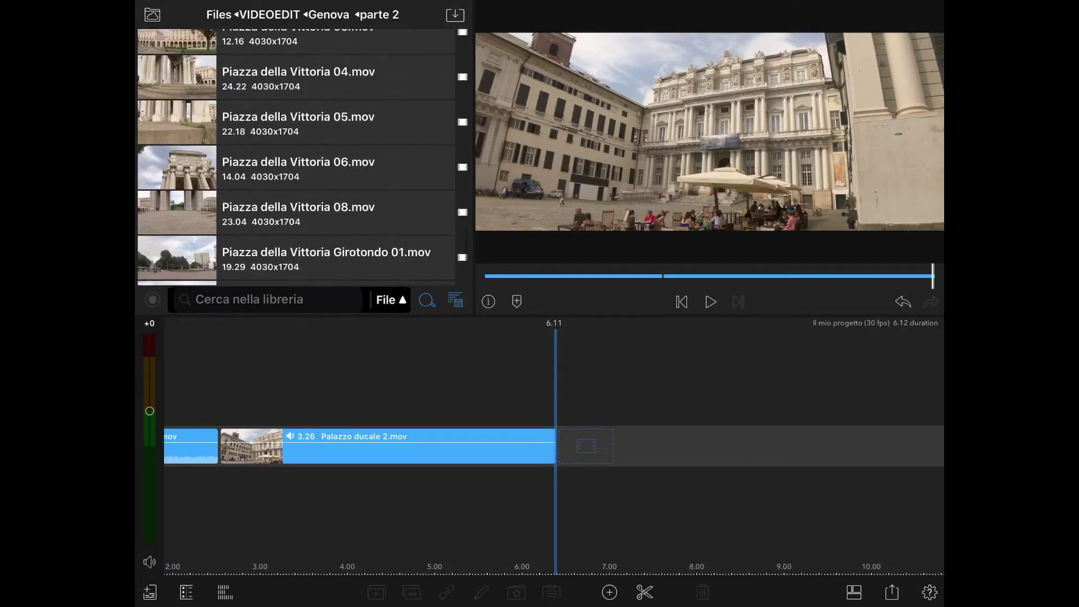
{"action": "scroll", "coordinate": [296, 157], "scroll_direction": "up", "scroll_amount": 10}
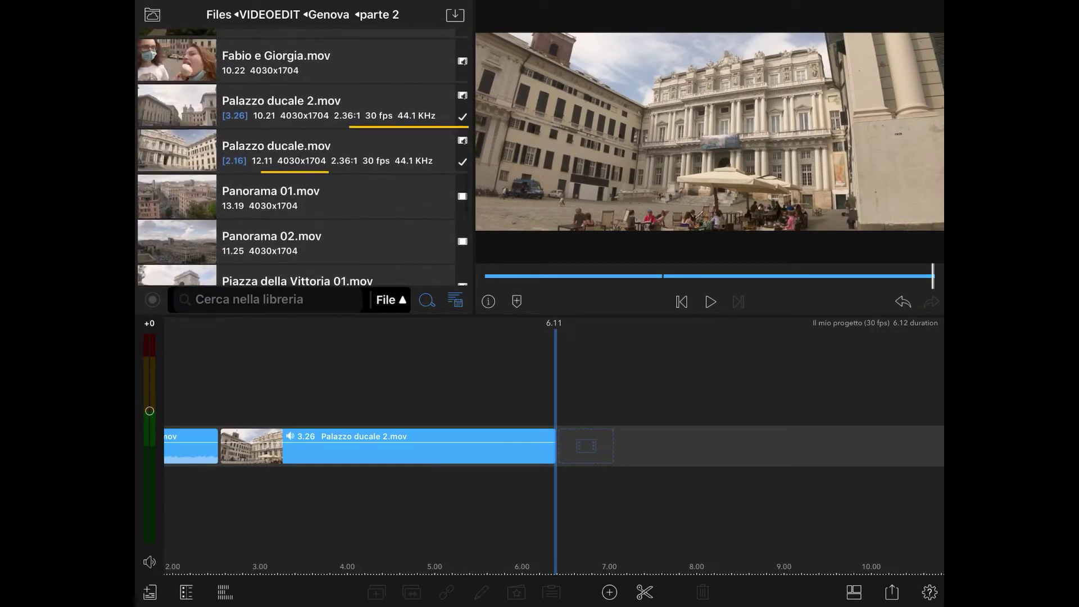
{"action": "left_click", "coordinate": [281, 170]}
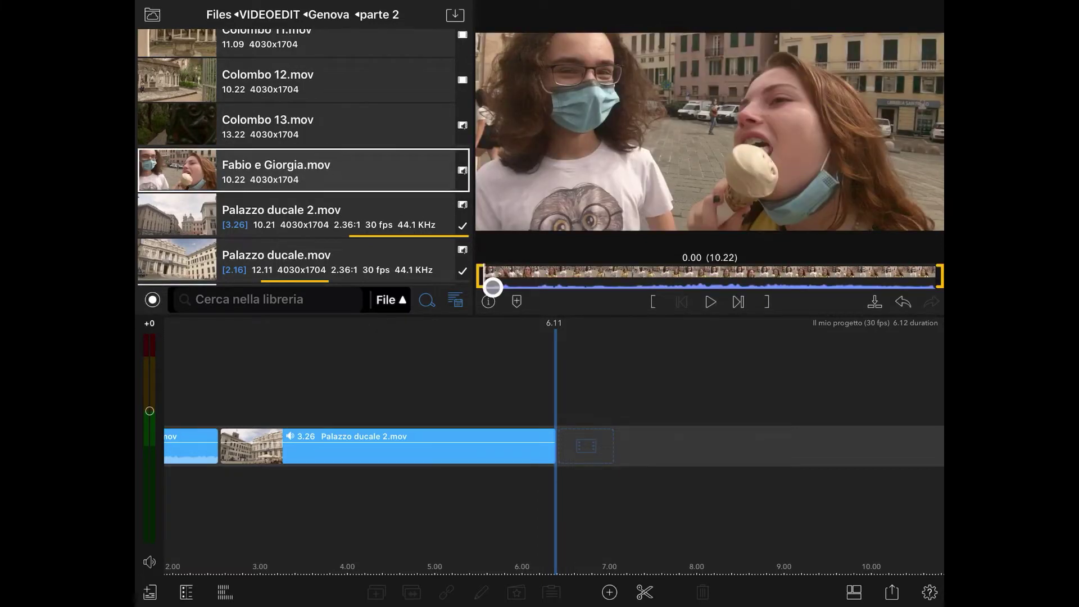
{"action": "left_click_drag", "start_coordinate": [509, 286], "coordinate": [575, 278]}
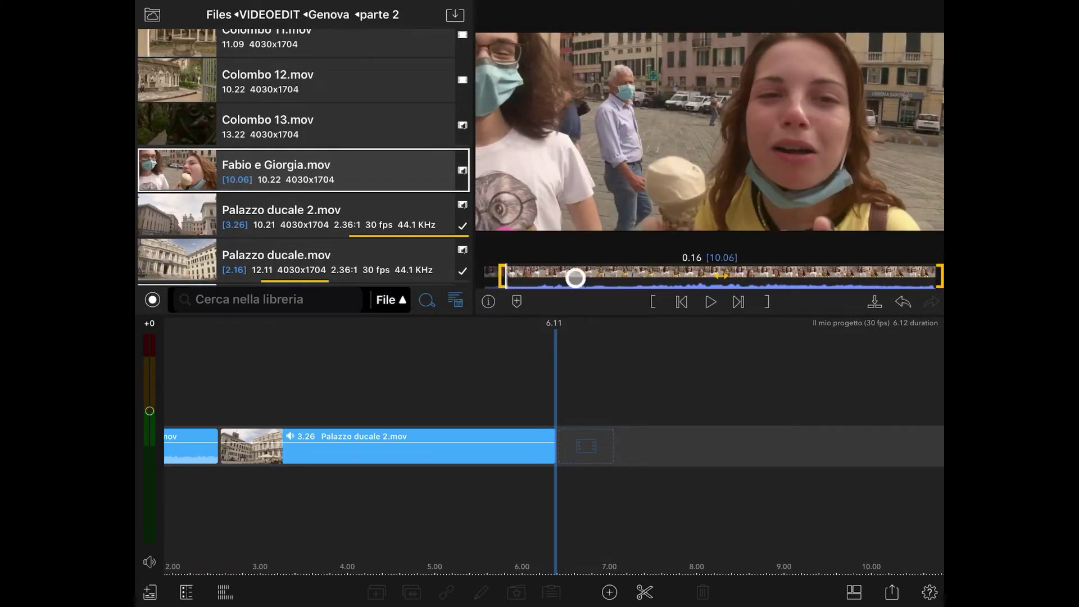
{"action": "left_click", "coordinate": [364, 168]}
{"action": "left_click", "coordinate": [363, 171]}
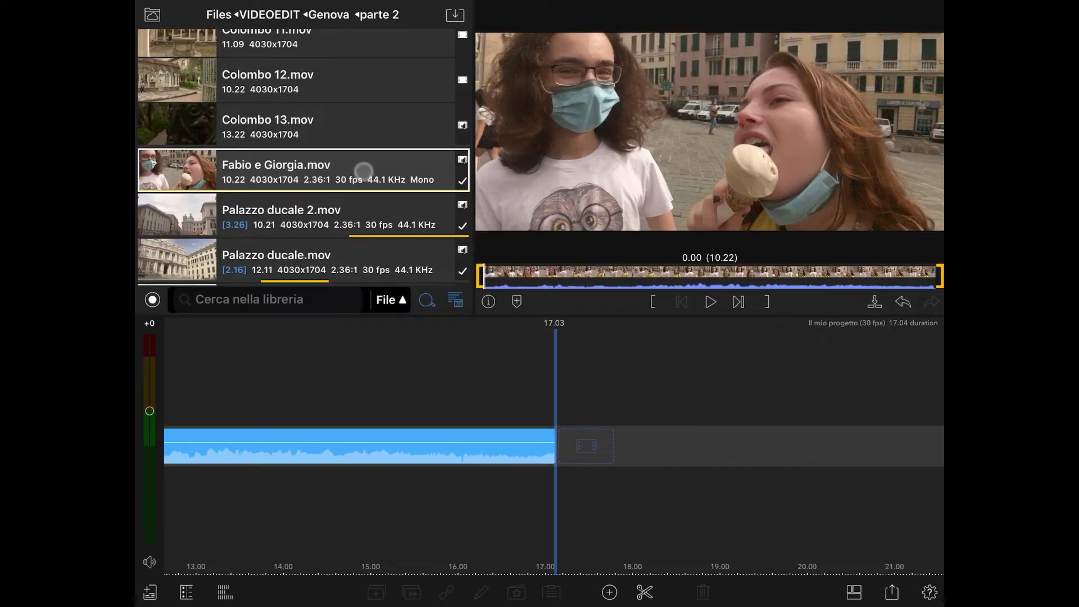
Step: Find Colombo 01.mov in the library and load it into the preview
{"action": "scroll", "coordinate": [304, 157], "scroll_direction": "down", "scroll_amount": 3}
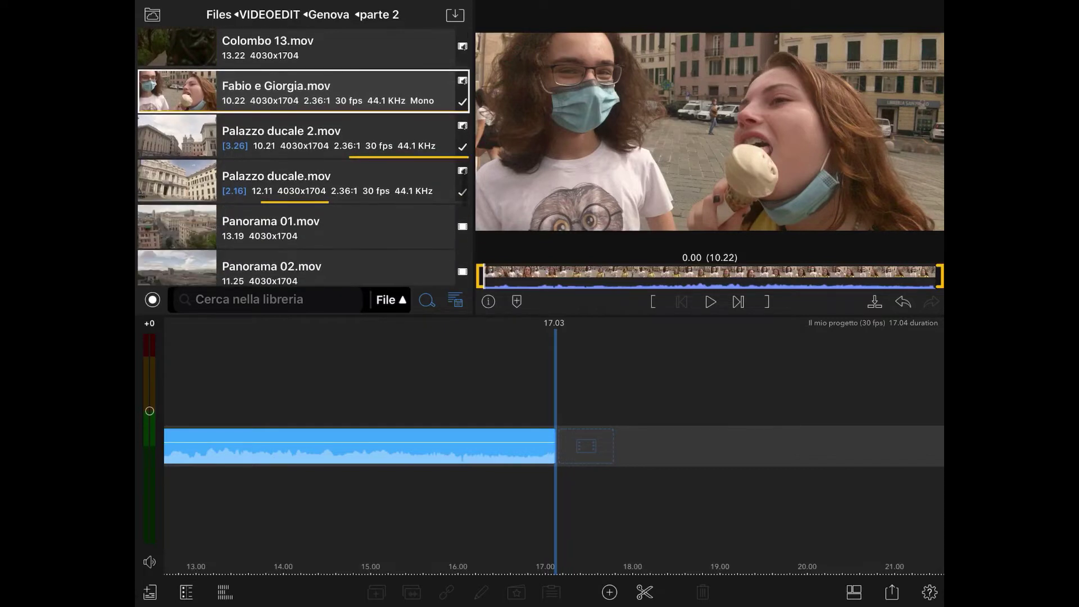
{"action": "scroll", "coordinate": [304, 157], "scroll_direction": "up", "scroll_amount": 5}
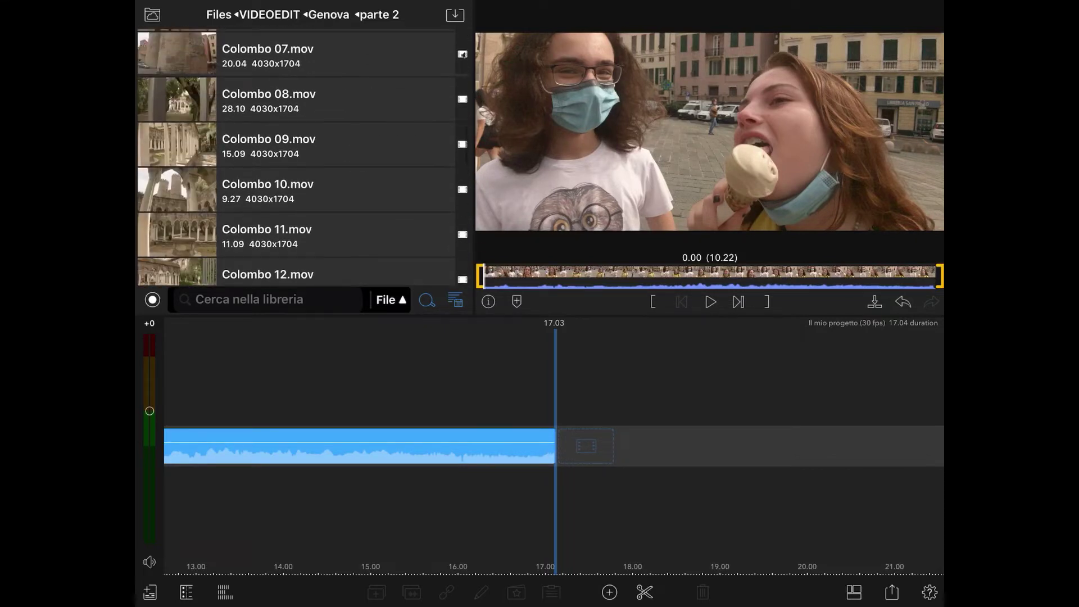
{"action": "scroll", "coordinate": [303, 158], "scroll_direction": "up", "scroll_amount": 6}
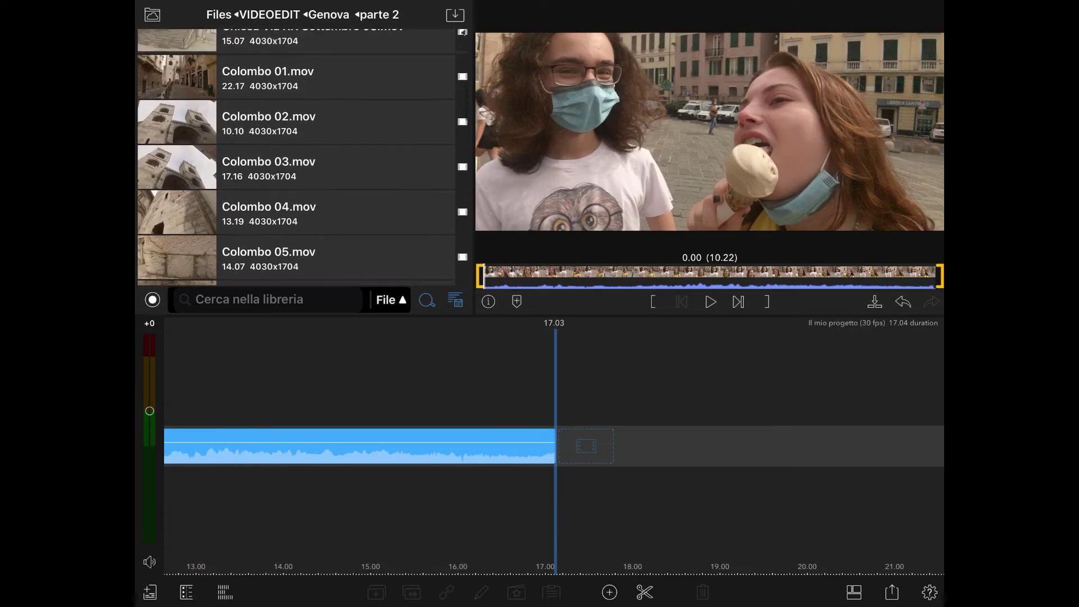
{"action": "scroll", "coordinate": [296, 158], "scroll_direction": "up", "scroll_amount": 3}
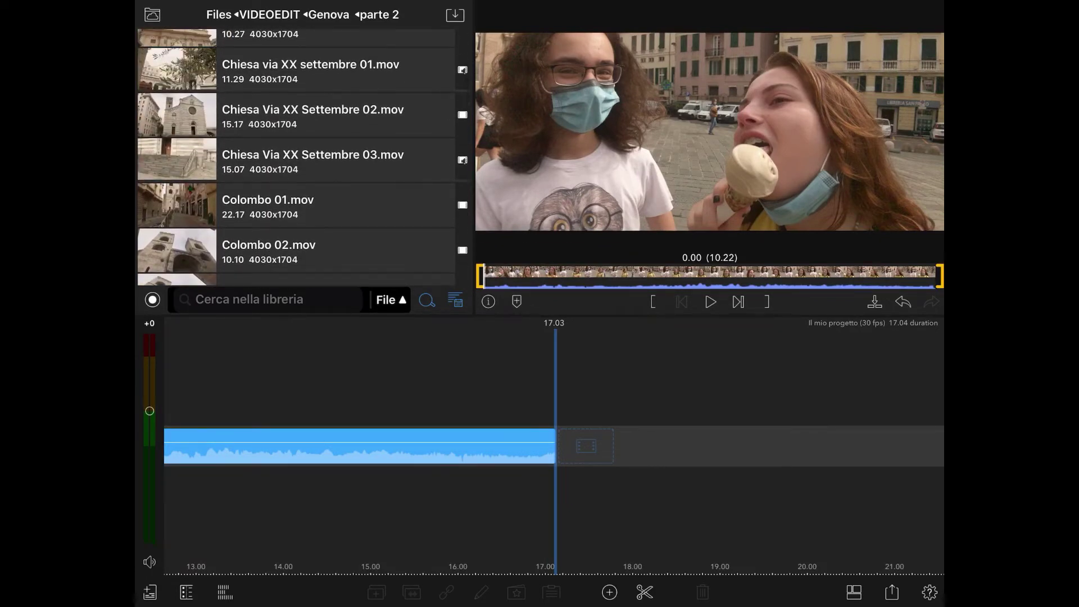
{"action": "left_click", "coordinate": [303, 204]}
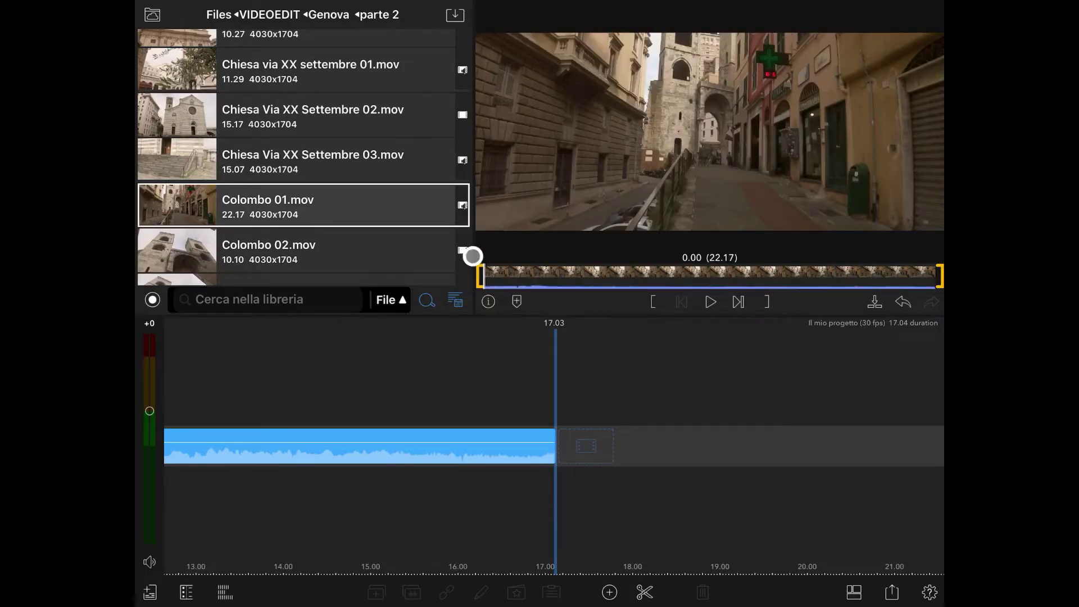
Step: Trim Colombo 01 to a 5.06 range starting at 8.10 and append it
{"action": "left_click_drag", "start_coordinate": [480, 275], "coordinate": [646, 276]}
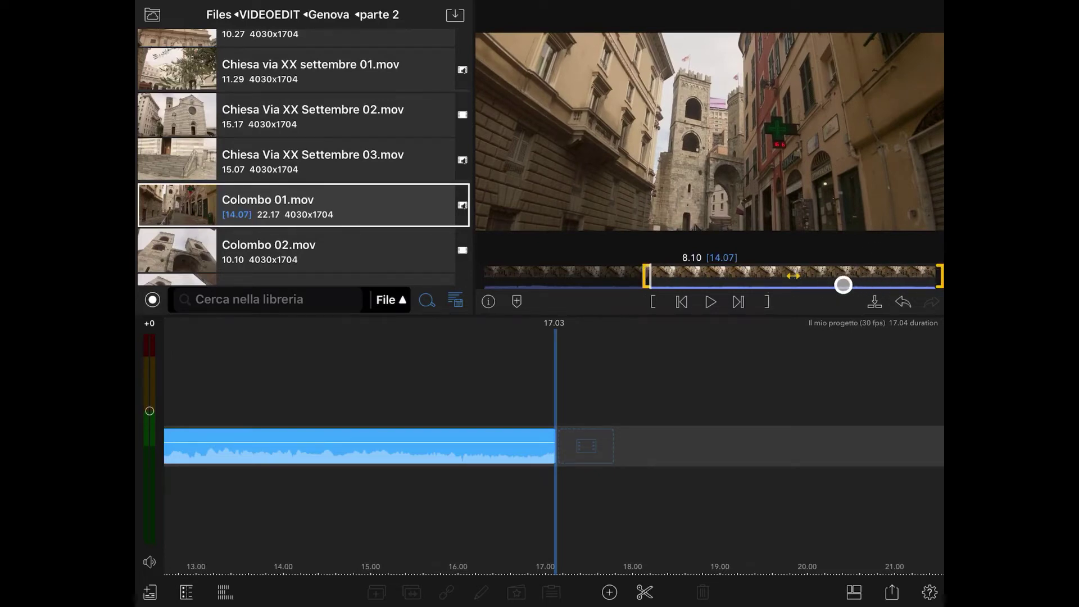
{"action": "left_click_drag", "start_coordinate": [933, 277], "coordinate": [745, 276]}
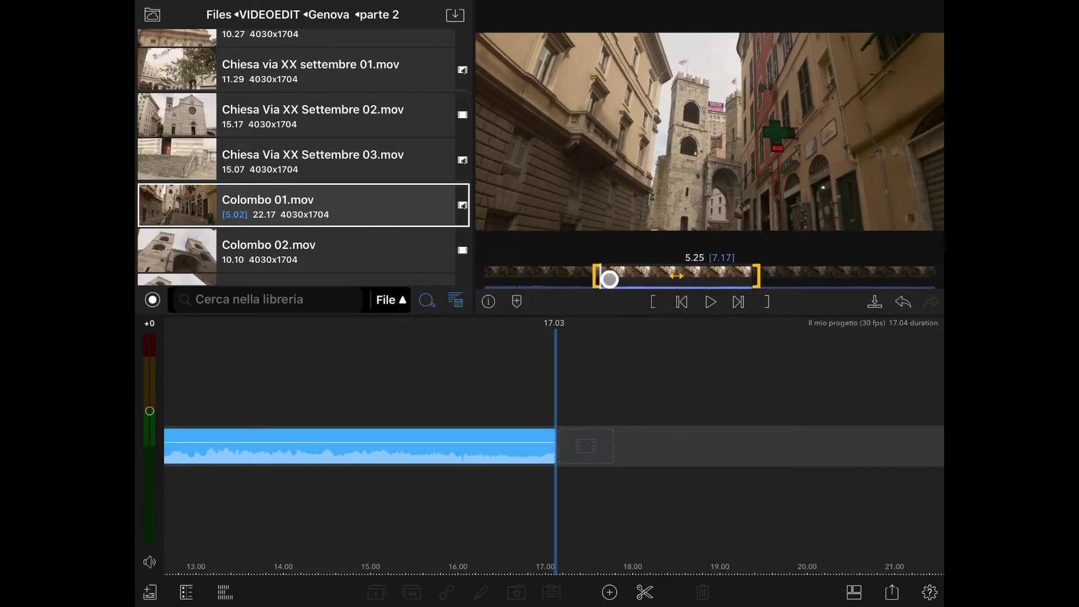
{"action": "left_click_drag", "start_coordinate": [661, 279], "coordinate": [645, 276]}
{"action": "double_click", "coordinate": [401, 217]}
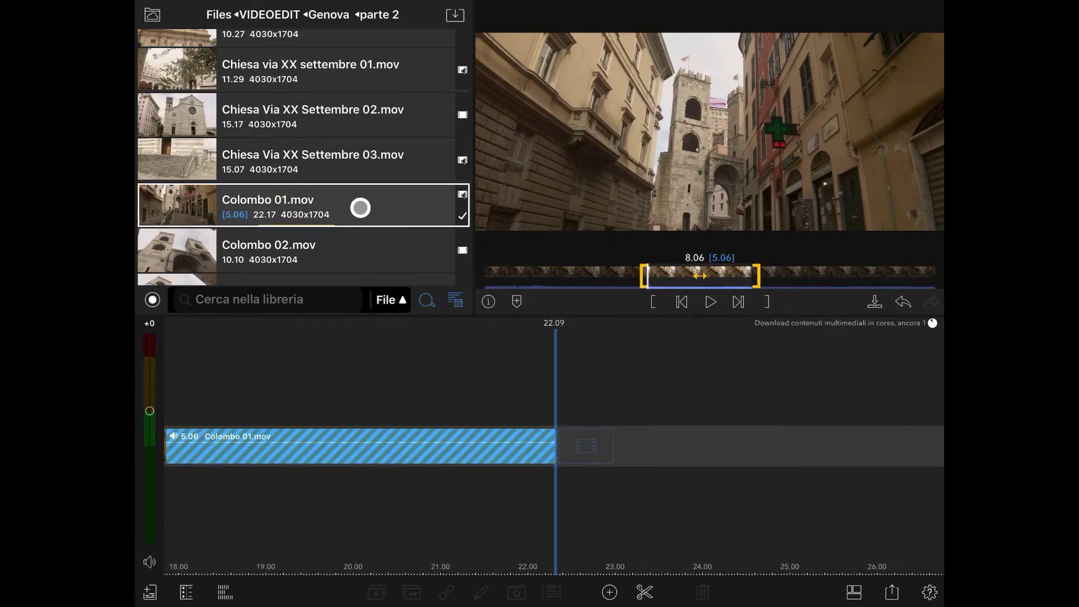
Step: Preview frames of Colombo 02, 03 and 04, then return to Colombo 02
{"action": "scroll", "coordinate": [361, 208], "scroll_direction": "down", "scroll_amount": 2}
{"action": "left_click", "coordinate": [405, 189]}
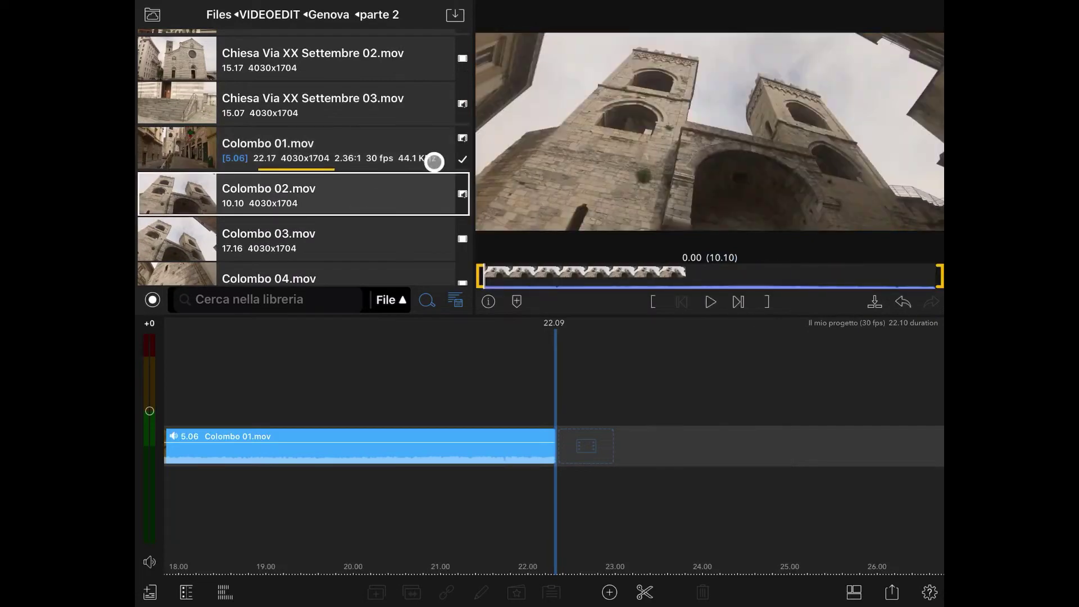
{"action": "mouse_move", "coordinate": [535, 274]}
{"action": "left_mouse_down"}
{"action": "mouse_move", "coordinate": [699, 275]}
{"action": "mouse_move", "coordinate": [591, 281]}
{"action": "left_mouse_up"}
{"action": "left_click_drag", "start_coordinate": [573, 269], "coordinate": [653, 275]}
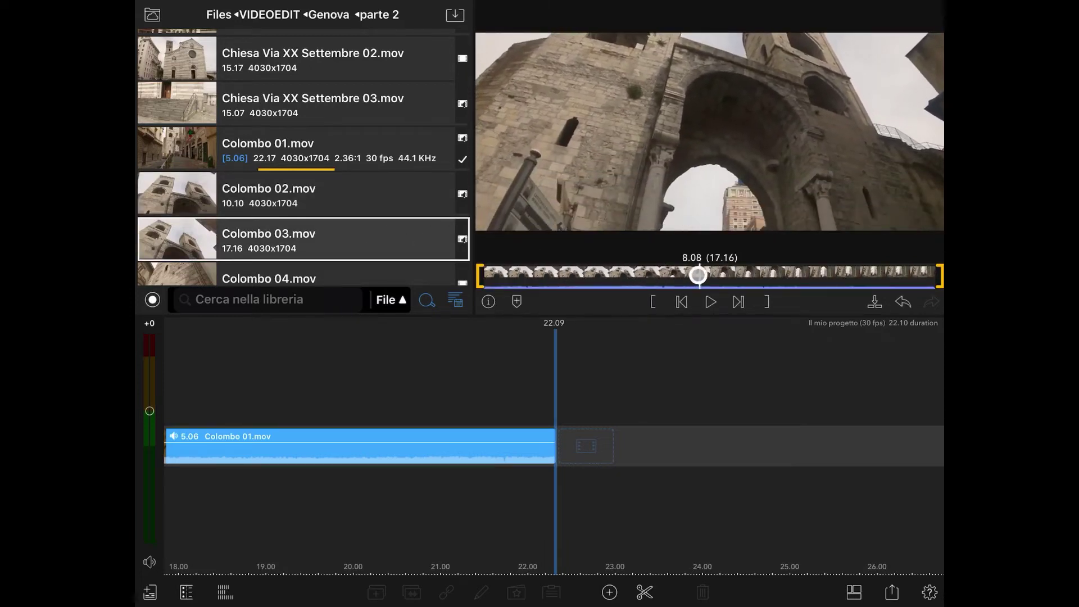
{"action": "left_click_drag", "start_coordinate": [653, 275], "coordinate": [653, 275]}
{"action": "left_click", "coordinate": [424, 225]}
{"action": "left_click_drag", "start_coordinate": [423, 225], "coordinate": [425, 192]}
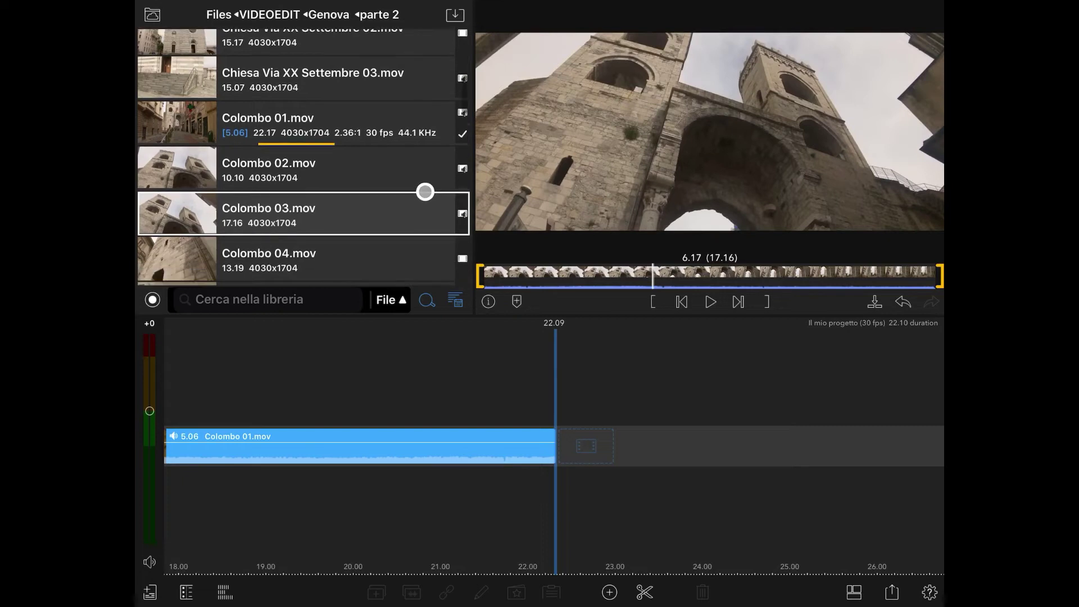
{"action": "left_click", "coordinate": [359, 258]}
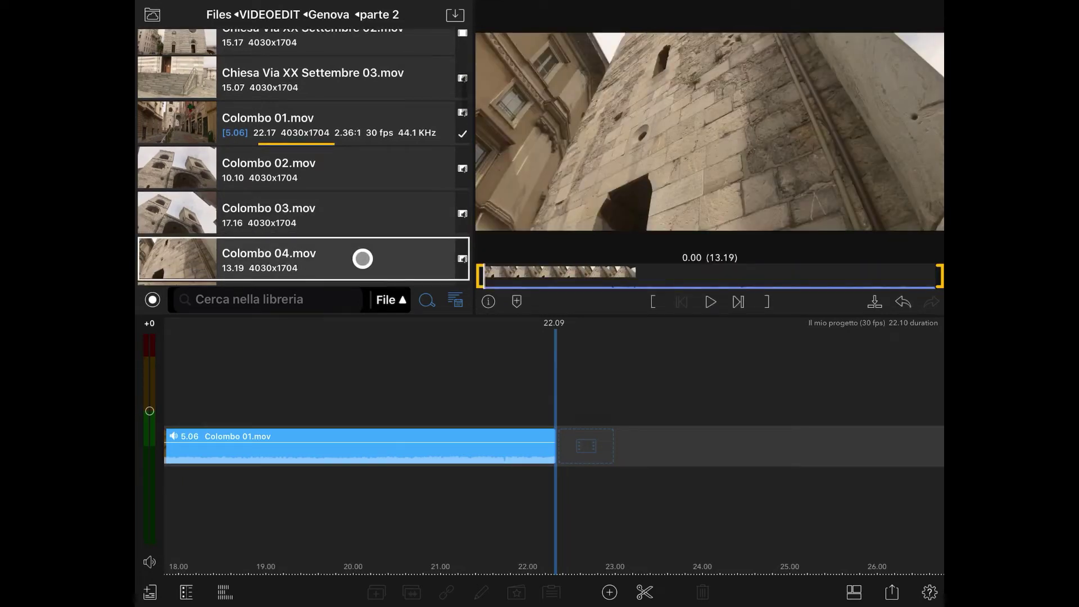
{"action": "left_click", "coordinate": [353, 188]}
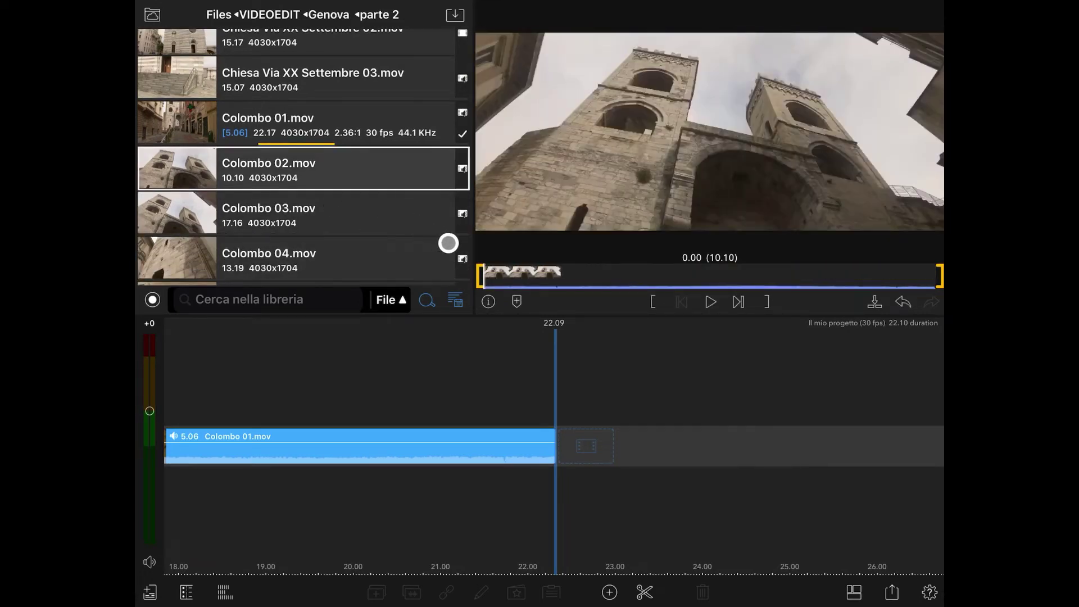
Step: Trim Colombo 02 to start at 3.08, set its end, and add it to the timeline
{"action": "left_click", "coordinate": [710, 295]}
{"action": "mouse_move", "coordinate": [709, 295]}
{"action": "left_mouse_down"}
{"action": "mouse_move", "coordinate": [604, 289]}
{"action": "mouse_move", "coordinate": [626, 288]}
{"action": "left_mouse_up"}
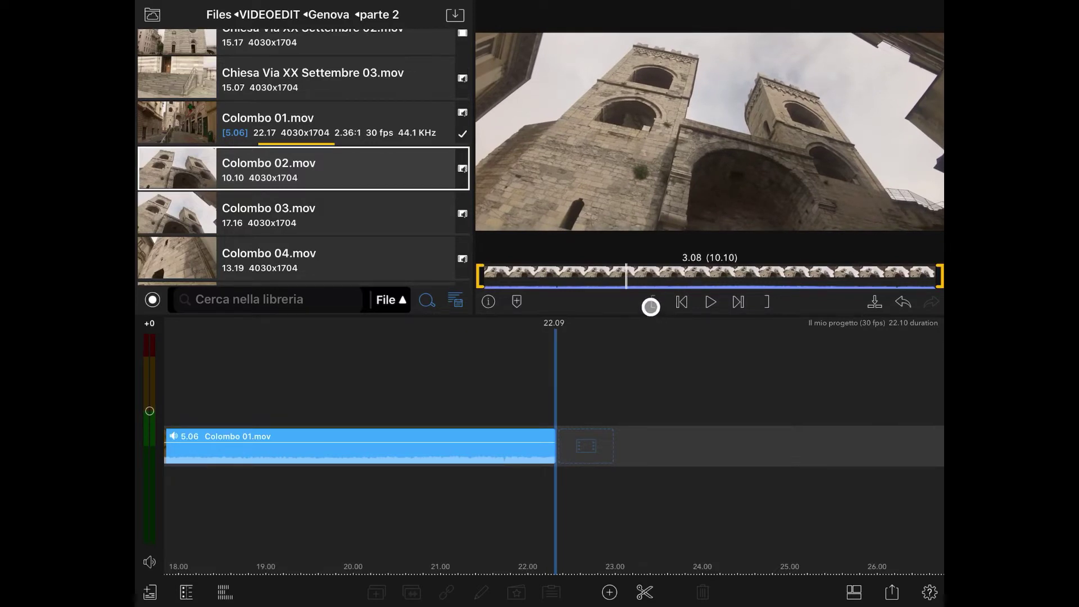
{"action": "left_click", "coordinate": [650, 306]}
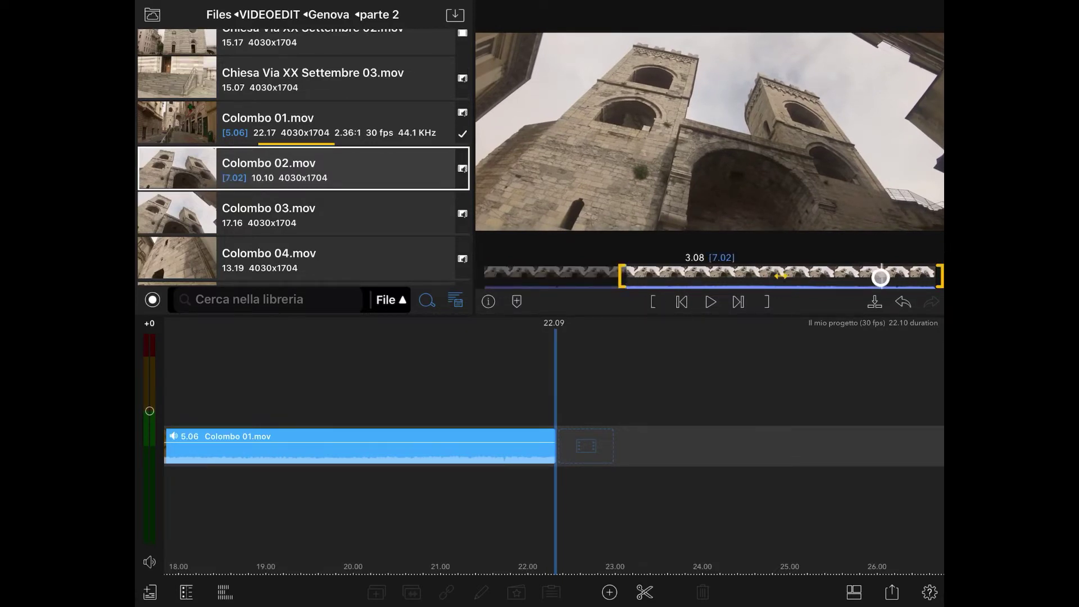
{"action": "left_click_drag", "start_coordinate": [880, 277], "coordinate": [863, 272]}
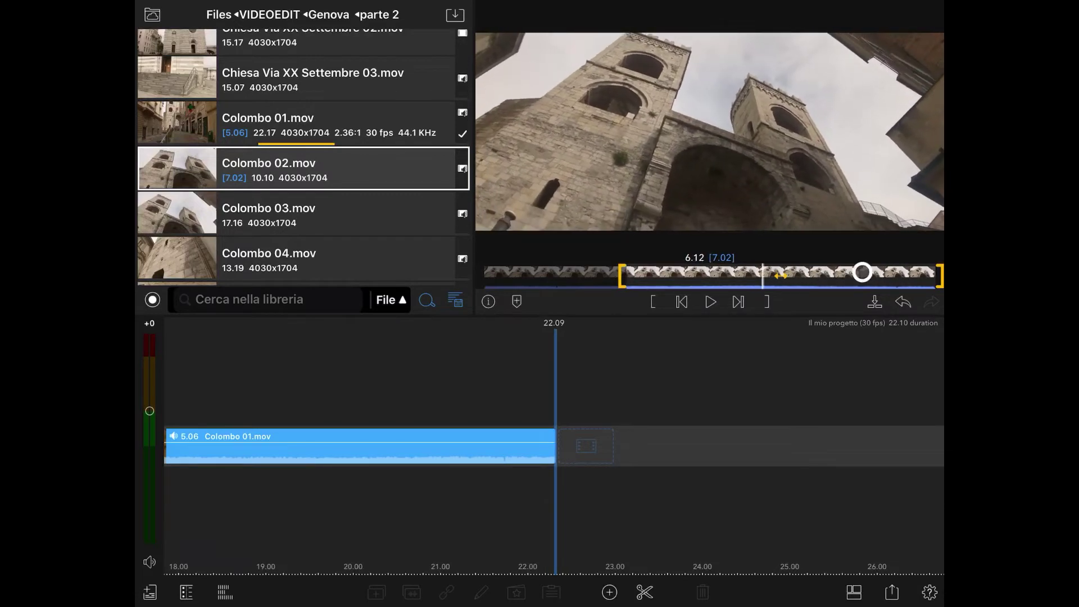
{"action": "left_click_drag", "start_coordinate": [331, 179], "coordinate": [505, 365]}
{"action": "left_click", "coordinate": [303, 214]}
Step: Set Colombo 03's start and end points and add it to the timeline
{"action": "left_click", "coordinate": [655, 286]}
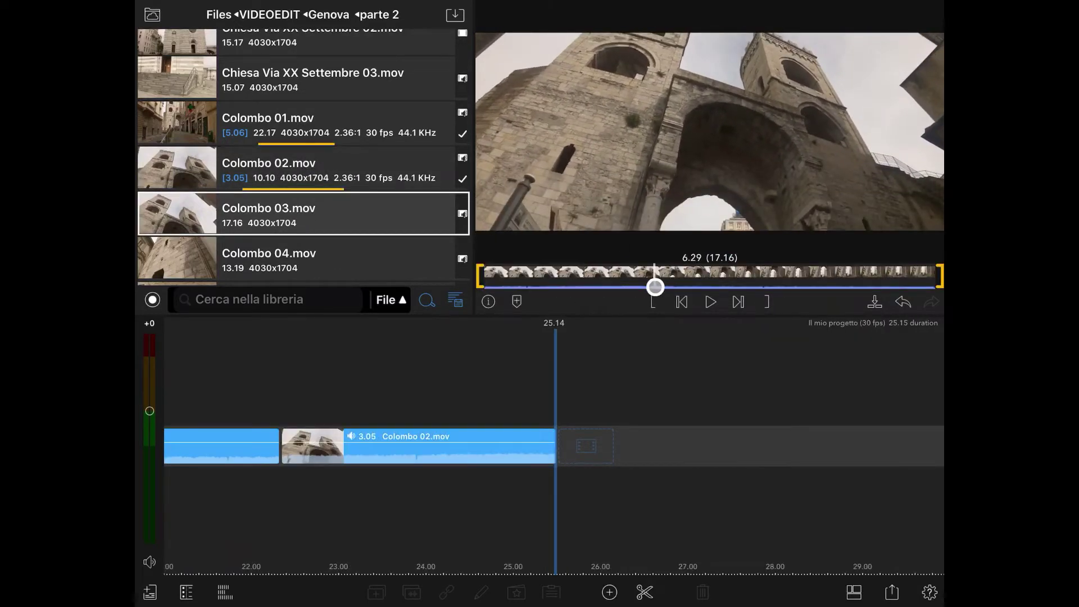
{"action": "left_click", "coordinate": [652, 302]}
{"action": "left_click_drag", "start_coordinate": [940, 275], "coordinate": [859, 275]}
{"action": "left_click_drag", "start_coordinate": [376, 219], "coordinate": [562, 326]}
{"action": "scroll", "coordinate": [322, 213], "scroll_direction": "down", "scroll_amount": 2}
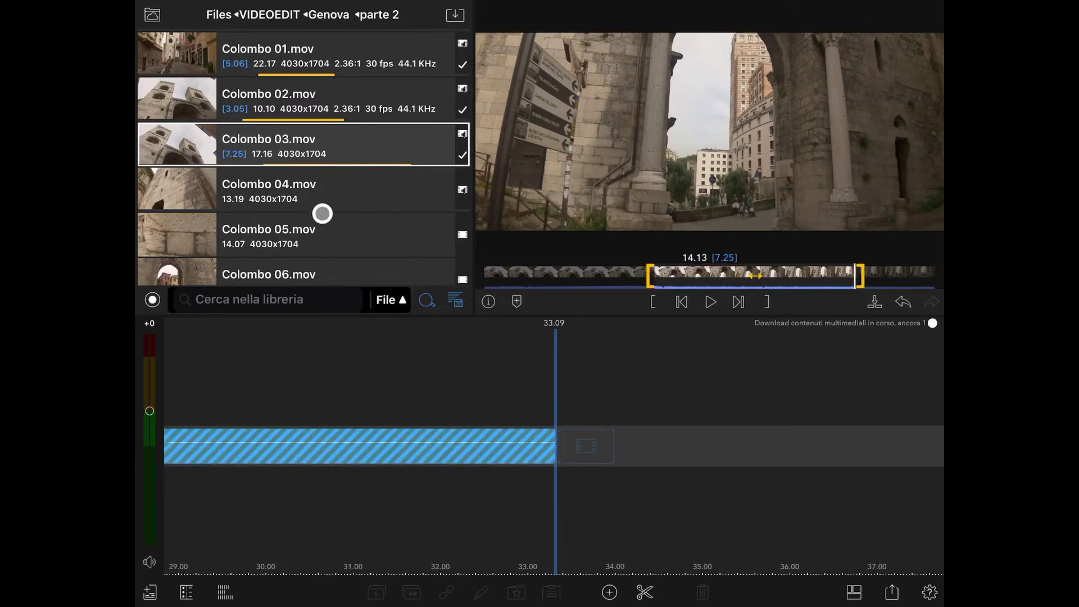
Step: Append Colombo 04 trimmed to 4.25 and Colombo 05 trimmed to 5.24
{"action": "left_click", "coordinate": [322, 214]}
{"action": "left_click_drag", "start_coordinate": [489, 277], "coordinate": [655, 275]}
{"action": "left_click_drag", "start_coordinate": [935, 276], "coordinate": [826, 276]}
{"action": "double_click", "coordinate": [337, 202]}
{"action": "left_click_drag", "start_coordinate": [485, 275], "coordinate": [599, 275]}
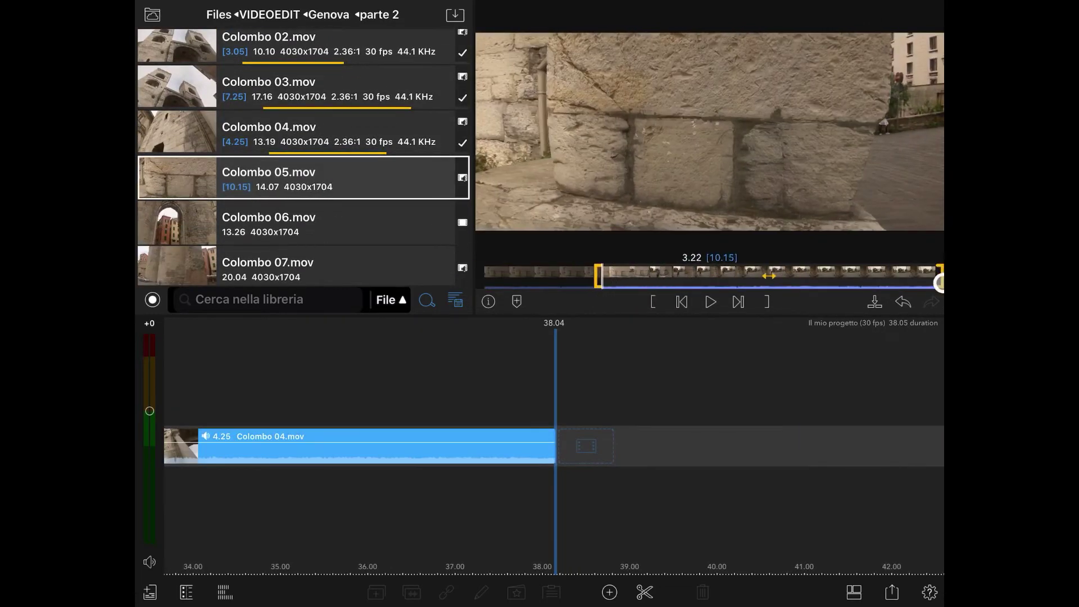
{"action": "left_click_drag", "start_coordinate": [940, 275], "coordinate": [807, 275]}
{"action": "double_click", "coordinate": [338, 184]}
Step: Trim Colombo 06's start and end points and append it to the timeline
{"action": "left_click", "coordinate": [303, 225]}
{"action": "left_click_drag", "start_coordinate": [492, 287], "coordinate": [582, 275]}
{"action": "left_click_drag", "start_coordinate": [940, 275], "coordinate": [839, 276]}
{"action": "double_click", "coordinate": [347, 216]}
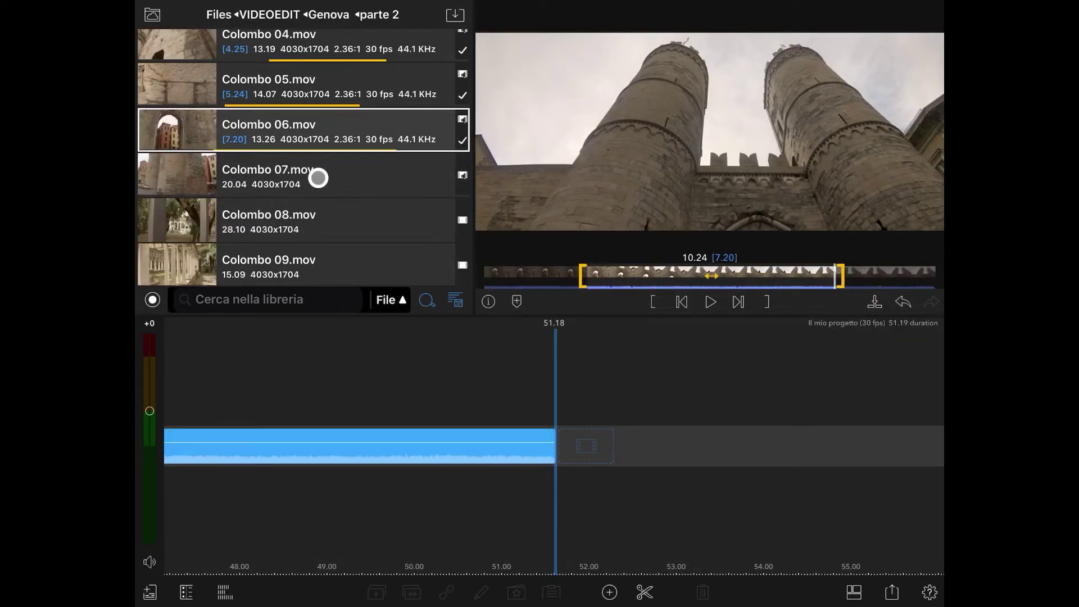
Step: Append Colombo 07 as a 3.06 range from 7.23, then start trimming Colombo 08
{"action": "left_click", "coordinate": [318, 177]}
{"action": "left_click_drag", "start_coordinate": [484, 276], "coordinate": [654, 276]}
{"action": "left_click_drag", "start_coordinate": [935, 274], "coordinate": [725, 275]}
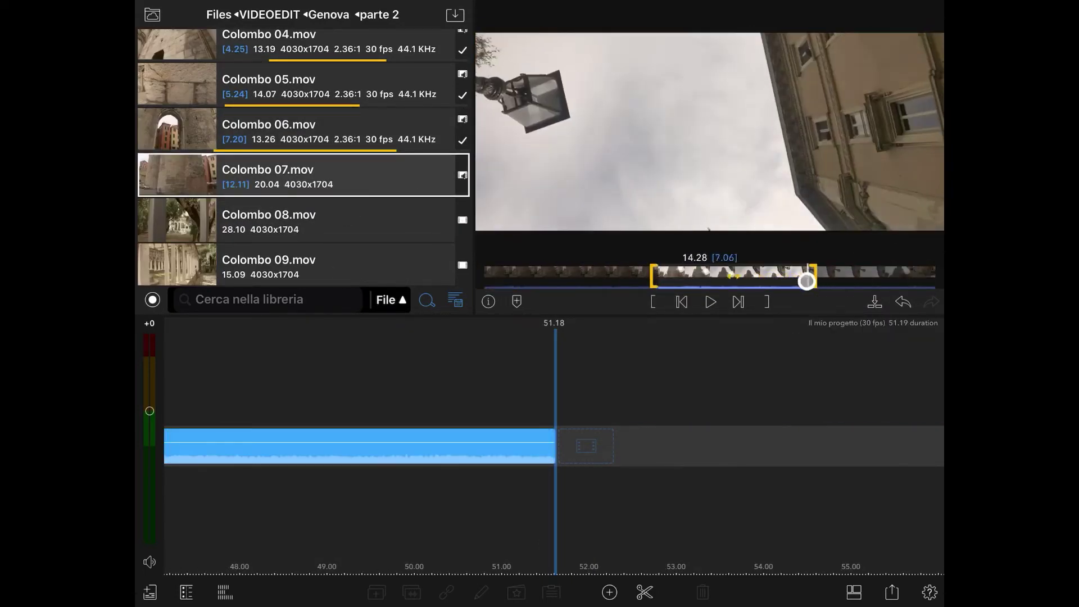
{"action": "double_click", "coordinate": [252, 169]}
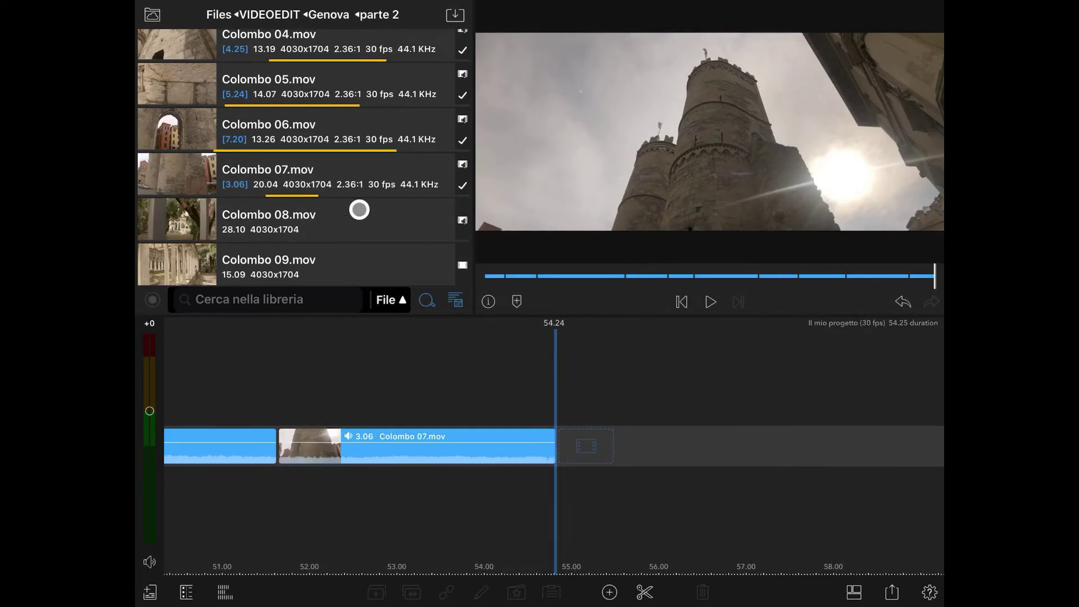
{"action": "left_click", "coordinate": [359, 210]}
{"action": "left_click_drag", "start_coordinate": [492, 286], "coordinate": [844, 288]}
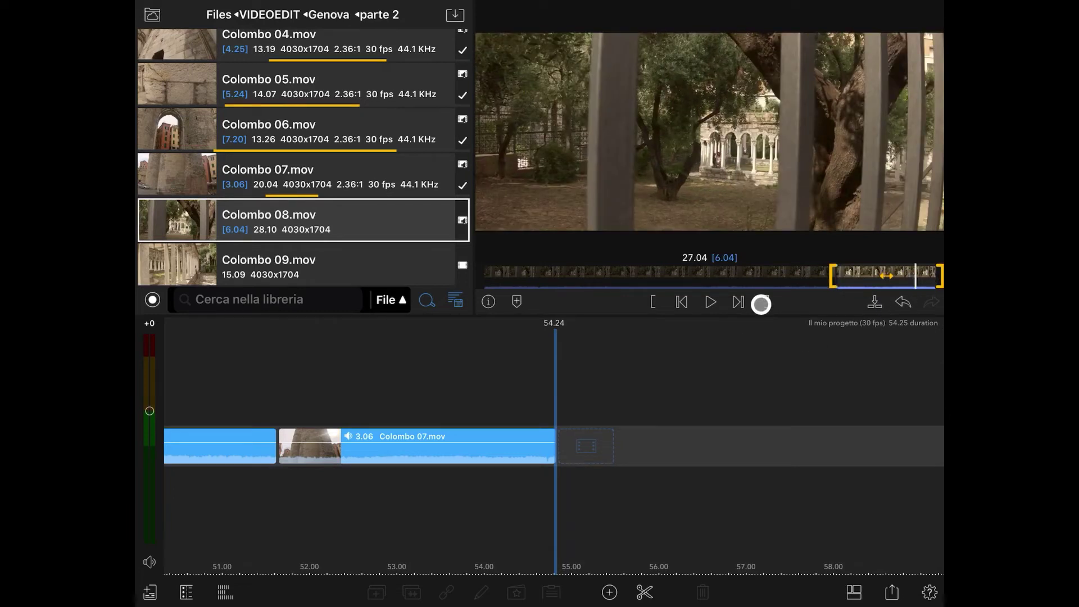
Step: Drag trimmed Colombo 09 onto the timeline end and shorten the second copy to 3.18
{"action": "left_click", "coordinate": [397, 222]}
{"action": "mouse_move", "coordinate": [487, 274]}
{"action": "left_mouse_down"}
{"action": "mouse_move", "coordinate": [598, 274]}
{"action": "mouse_move", "coordinate": [551, 273]}
{"action": "left_mouse_up"}
{"action": "mouse_move", "coordinate": [935, 274]}
{"action": "left_mouse_down"}
{"action": "mouse_move", "coordinate": [641, 275]}
{"action": "mouse_move", "coordinate": [699, 274]}
{"action": "left_mouse_up"}
{"action": "left_click_drag", "start_coordinate": [631, 252], "coordinate": [399, 329]}
{"action": "left_click_drag", "start_coordinate": [544, 301], "coordinate": [814, 302]}
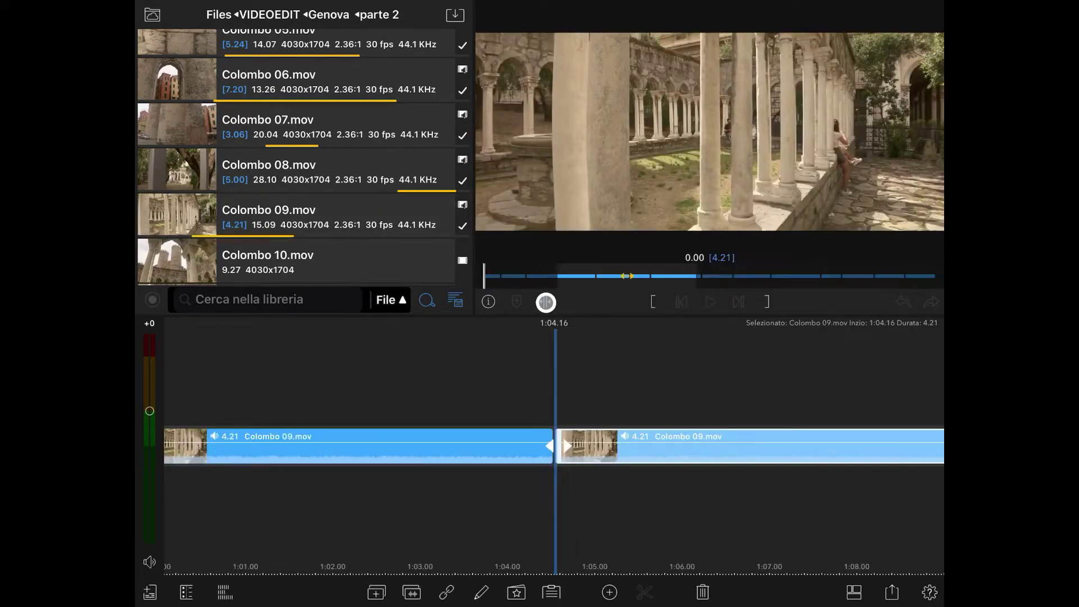
{"action": "left_click", "coordinate": [717, 403]}
{"action": "left_click_drag", "start_coordinate": [716, 403], "coordinate": [643, 585]}
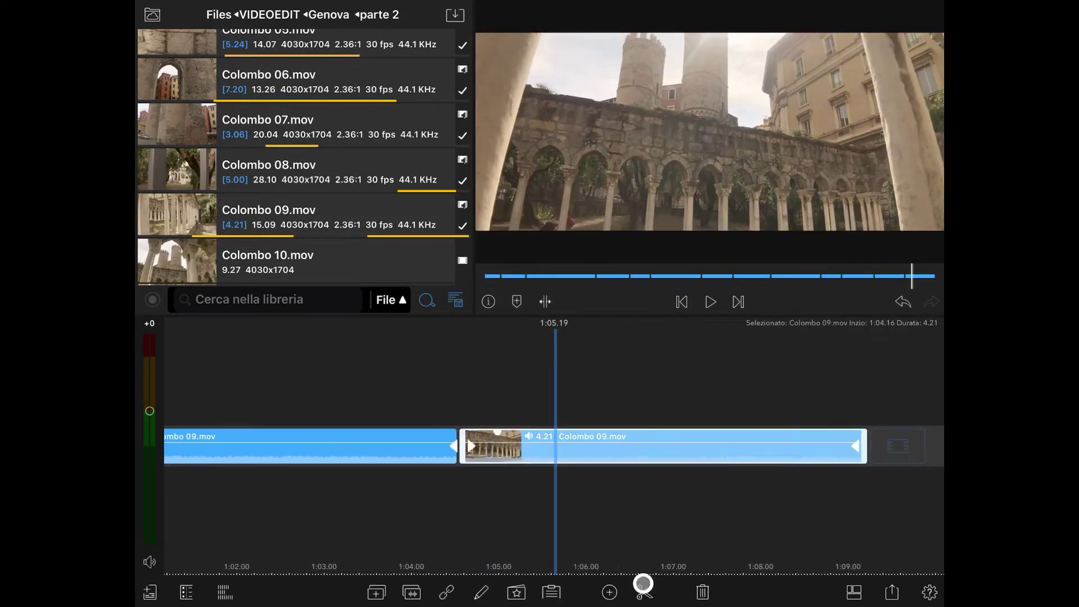
{"action": "left_click_drag", "start_coordinate": [639, 528], "coordinate": [544, 499]}
Step: Append Colombo 10 trimmed to 2.29 and a trimmed range of Colombo 11
{"action": "left_click", "coordinate": [356, 264]}
{"action": "left_click_drag", "start_coordinate": [484, 276], "coordinate": [632, 277]}
{"action": "left_click_drag", "start_coordinate": [935, 275], "coordinate": [732, 276]}
{"action": "double_click", "coordinate": [376, 241]}
{"action": "left_click", "coordinate": [337, 275]}
{"action": "mouse_move", "coordinate": [486, 275]}
{"action": "left_mouse_down"}
{"action": "mouse_move", "coordinate": [691, 279]}
{"action": "mouse_move", "coordinate": [513, 281]}
{"action": "left_mouse_up"}
{"action": "mouse_move", "coordinate": [935, 275]}
{"action": "left_mouse_down"}
{"action": "mouse_move", "coordinate": [781, 289]}
{"action": "mouse_move", "coordinate": [660, 281]}
{"action": "left_mouse_up"}
{"action": "double_click", "coordinate": [337, 193]}
Step: Add Colombo 12 trimmed to 2.13 and Colombo 13 trimmed to 4.17
{"action": "left_click", "coordinate": [315, 233]}
{"action": "left_click_drag", "start_coordinate": [481, 275], "coordinate": [845, 264]}
{"action": "key", "text": "Down"}
{"action": "left_click_drag", "start_coordinate": [516, 275], "coordinate": [838, 275]}
{"action": "key", "text": "i"}
{"action": "left_click_drag", "start_coordinate": [940, 276], "coordinate": [838, 275]}
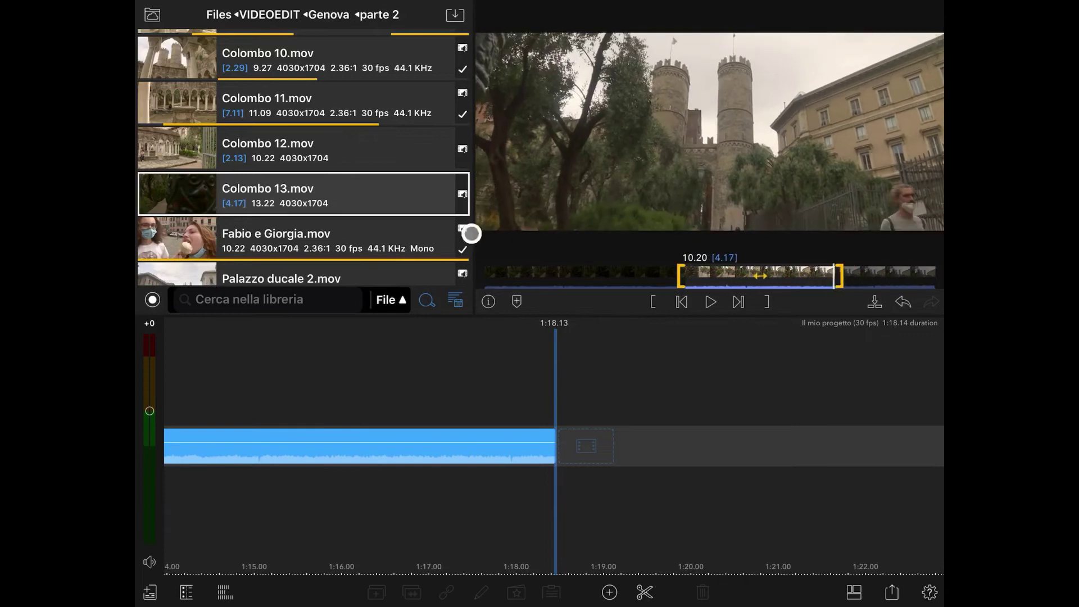
{"action": "key", "text": "e"}
{"action": "key", "text": "Down"}
Step: Append Panorama 01 (4.07 range from 6.15) and Panorama 02 (2.26 range)
{"action": "left_click_drag", "start_coordinate": [503, 263], "coordinate": [695, 275]}
{"action": "key", "text": "i"}
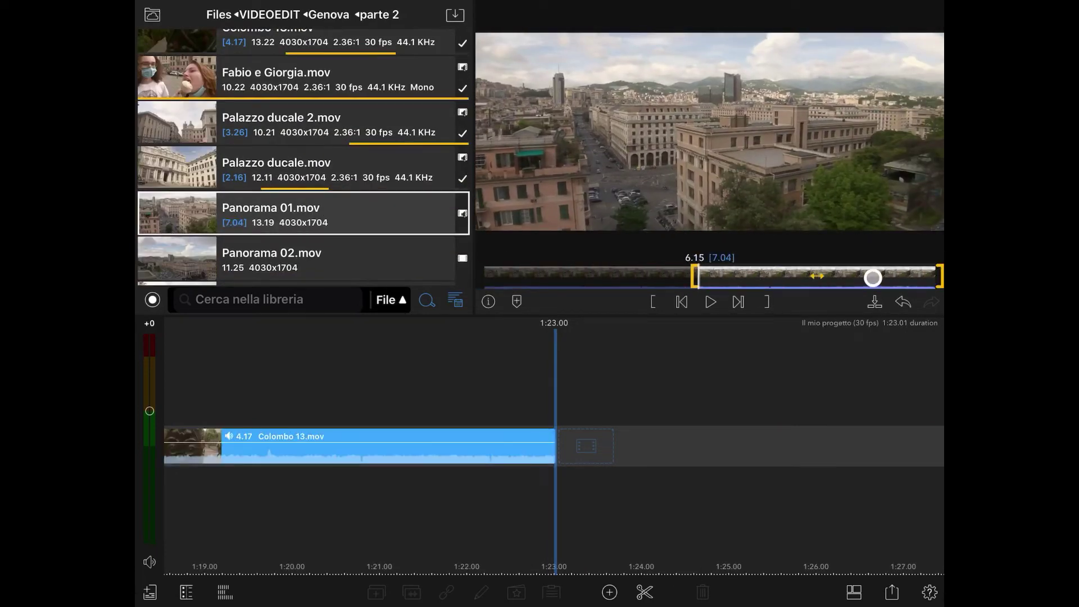
{"action": "left_click_drag", "start_coordinate": [940, 275], "coordinate": [837, 275]}
{"action": "key", "text": "e"}
{"action": "key", "text": "Down"}
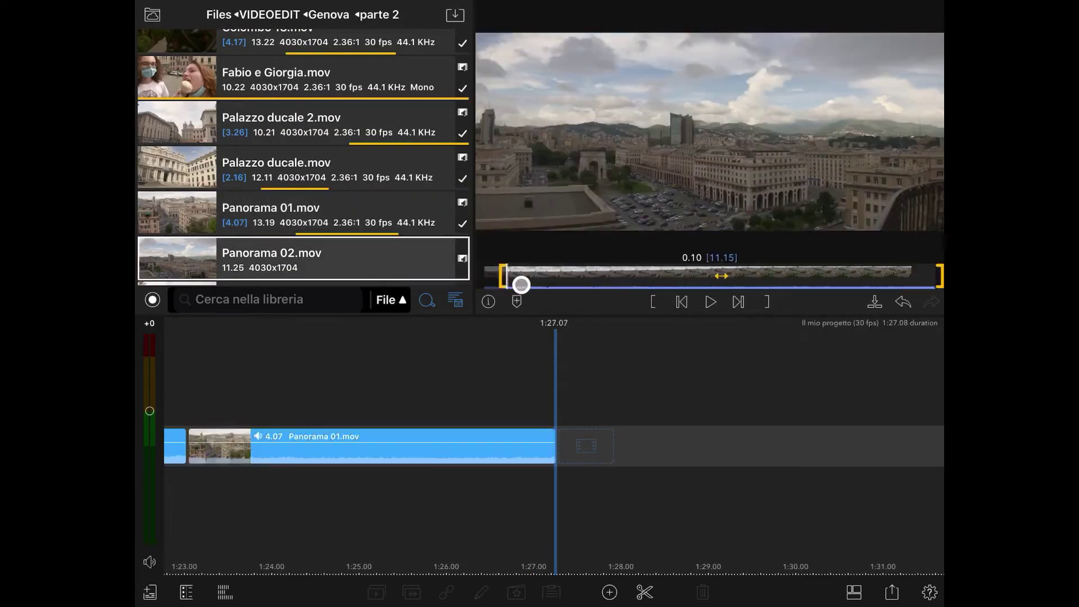
{"action": "left_click_drag", "start_coordinate": [520, 285], "coordinate": [800, 276]}
{"action": "left_click_drag", "start_coordinate": [939, 275], "coordinate": [919, 275]}
{"action": "key", "text": "e"}
Step: Trim and append Piazza della Vittoria 01, then mark 02's start and append 03
{"action": "key", "text": "Down"}
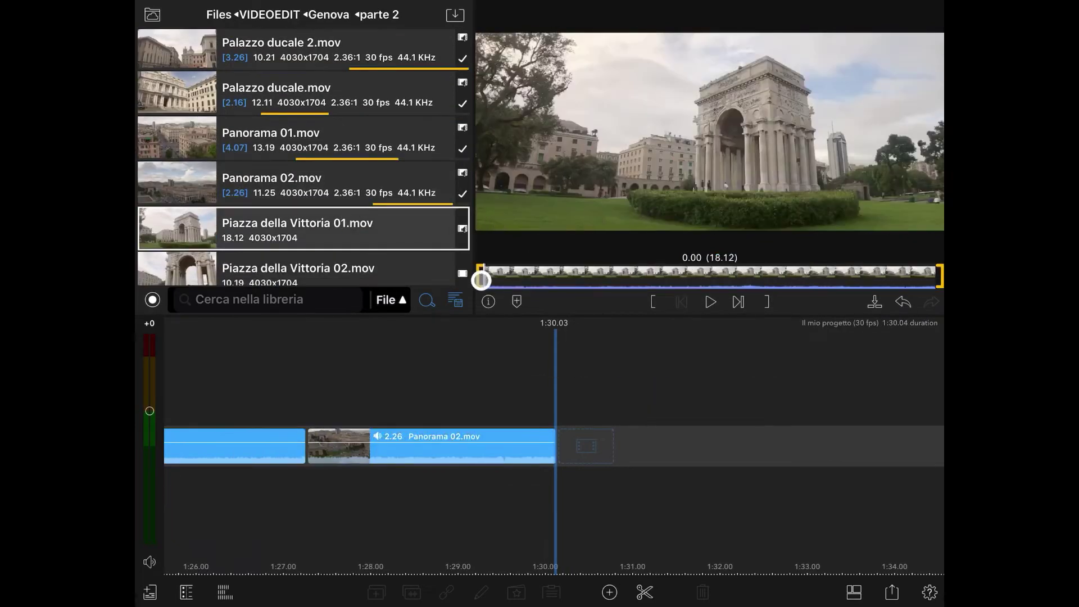
{"action": "left_click_drag", "start_coordinate": [479, 275], "coordinate": [551, 275]}
{"action": "left_click_drag", "start_coordinate": [939, 275], "coordinate": [720, 275]}
{"action": "key", "text": "e"}
{"action": "key", "text": "Down"}
{"action": "left_click_drag", "start_coordinate": [567, 280], "coordinate": [738, 279]}
{"action": "key", "text": "i"}
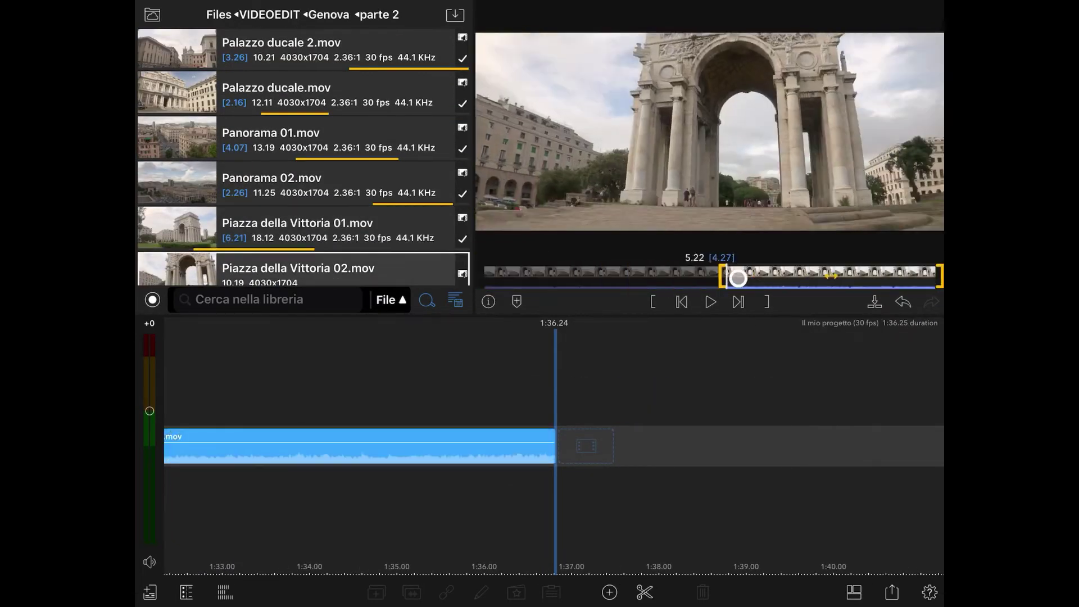
{"action": "key", "text": "Down"}
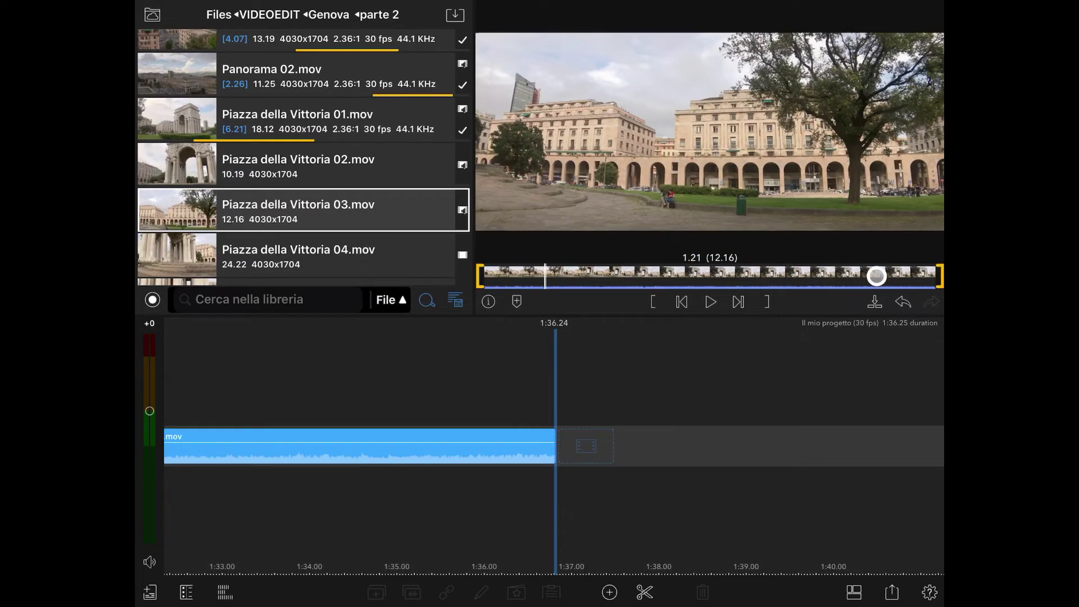
{"action": "key", "text": "e"}
Step: Append Piazza della Vittoria 04 trimmed to 2.20 and 05 starting around 6.15
{"action": "key", "text": "Down"}
{"action": "left_click_drag", "start_coordinate": [483, 275], "coordinate": [651, 275]}
{"action": "left_click_drag", "start_coordinate": [940, 275], "coordinate": [708, 276]}
{"action": "key", "text": "e"}
{"action": "left_click", "coordinate": [356, 227]}
{"action": "left_click_drag", "start_coordinate": [484, 285], "coordinate": [613, 286]}
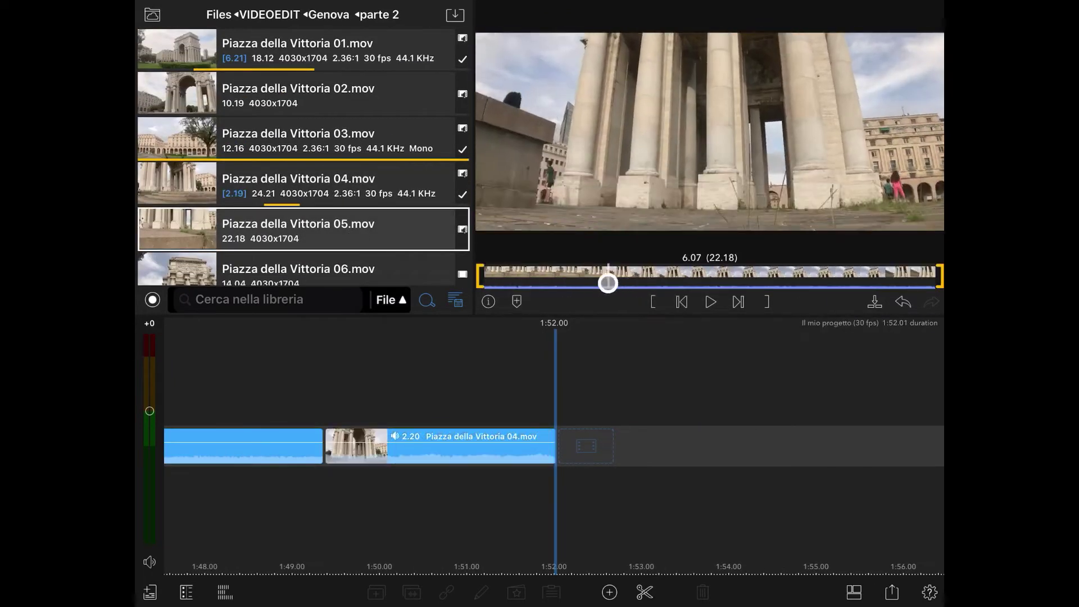
{"action": "left_click_drag", "start_coordinate": [479, 275], "coordinate": [707, 276]}
{"action": "key", "text": "e"}
{"action": "left_click", "coordinate": [359, 255]}
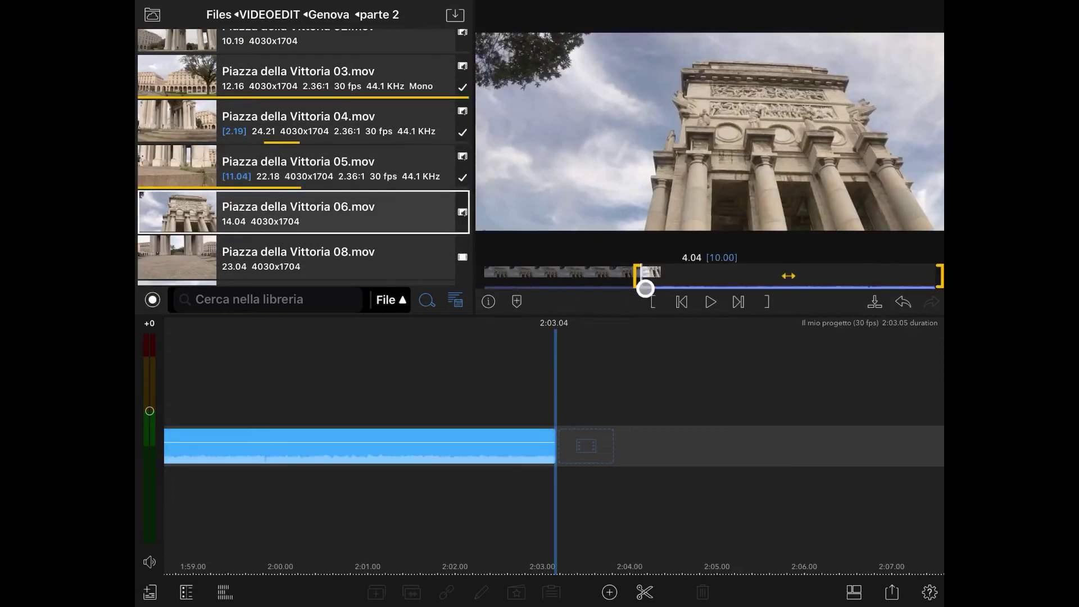
Step: Set end points on Piazza della Vittoria 06 and 08 and append both
{"action": "left_click_drag", "start_coordinate": [645, 288], "coordinate": [754, 289]}
{"action": "key", "text": "o"}
{"action": "key", "text": "e"}
{"action": "key", "text": "Down"}
{"action": "left_click_drag", "start_coordinate": [661, 286], "coordinate": [837, 286]}
{"action": "key", "text": "o"}
{"action": "key", "text": "e"}
Step: Trim Piazza della Vittoria Girotondo 0w from about 5 seconds and append it
{"action": "key", "text": "Down"}
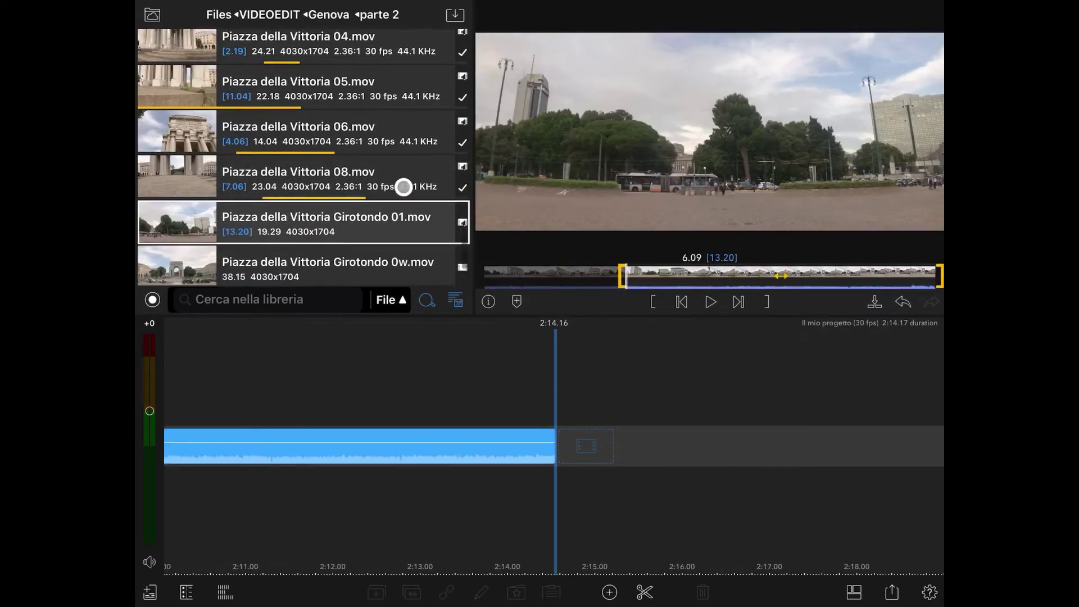
{"action": "key", "text": "Down"}
{"action": "key", "text": "i"}
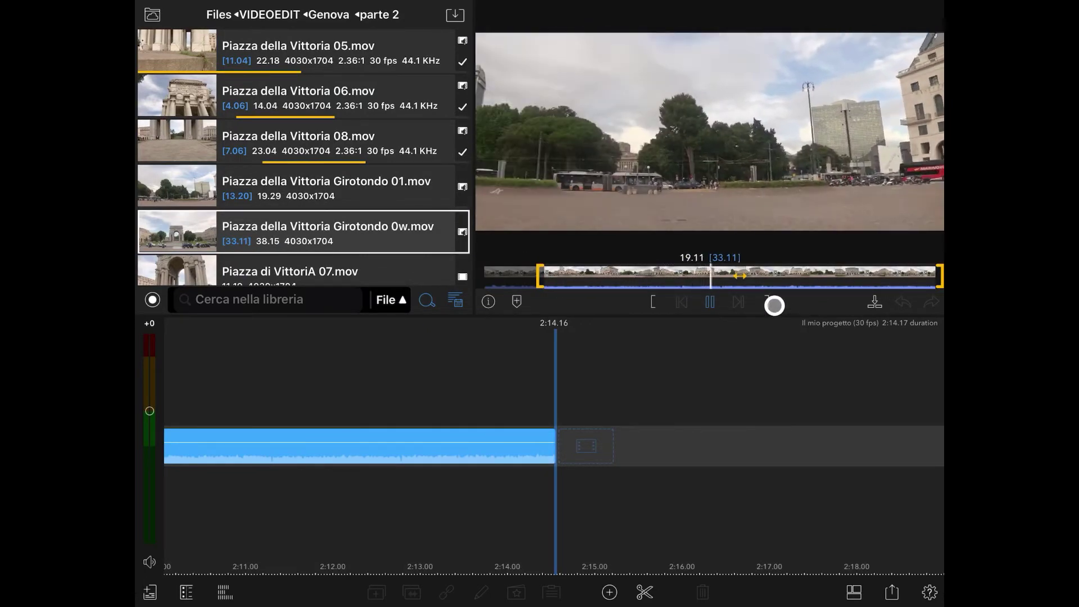
{"action": "left_click", "coordinate": [773, 306]}
{"action": "key", "text": "e"}
{"action": "key", "text": "Down"}
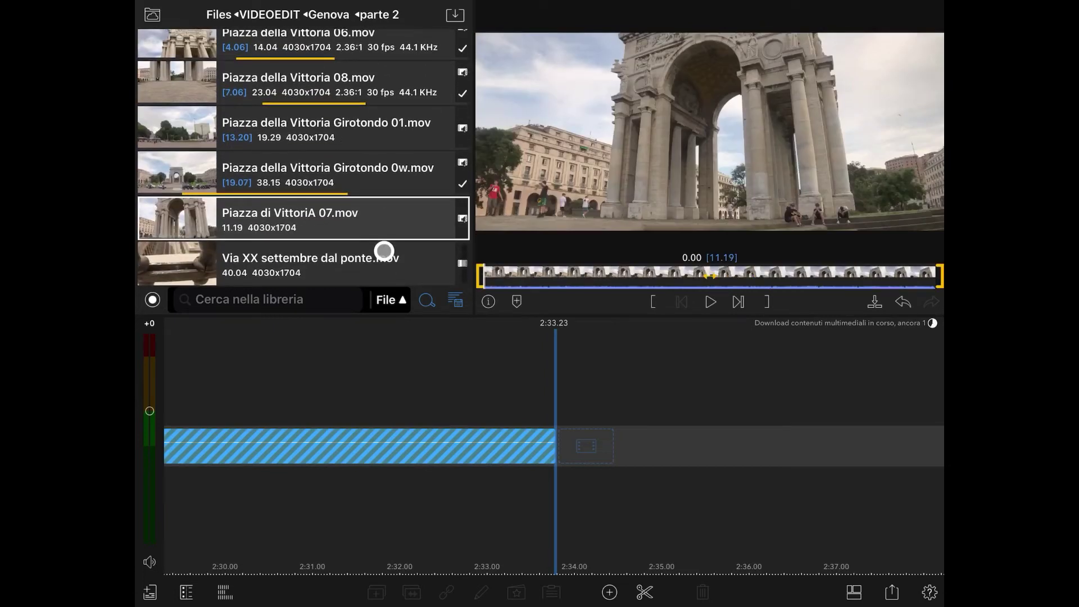
Step: Mark in and out points on the Via XX Settembre dal ponte clip and append that range
{"action": "key", "text": "Down"}
{"action": "scroll", "coordinate": [303, 157], "scroll_direction": "up", "scroll_amount": 5}
{"action": "left_click", "coordinate": [265, 180]}
{"action": "scroll", "coordinate": [303, 157], "scroll_direction": "down", "scroll_amount": 5}
{"action": "left_click", "coordinate": [332, 253]}
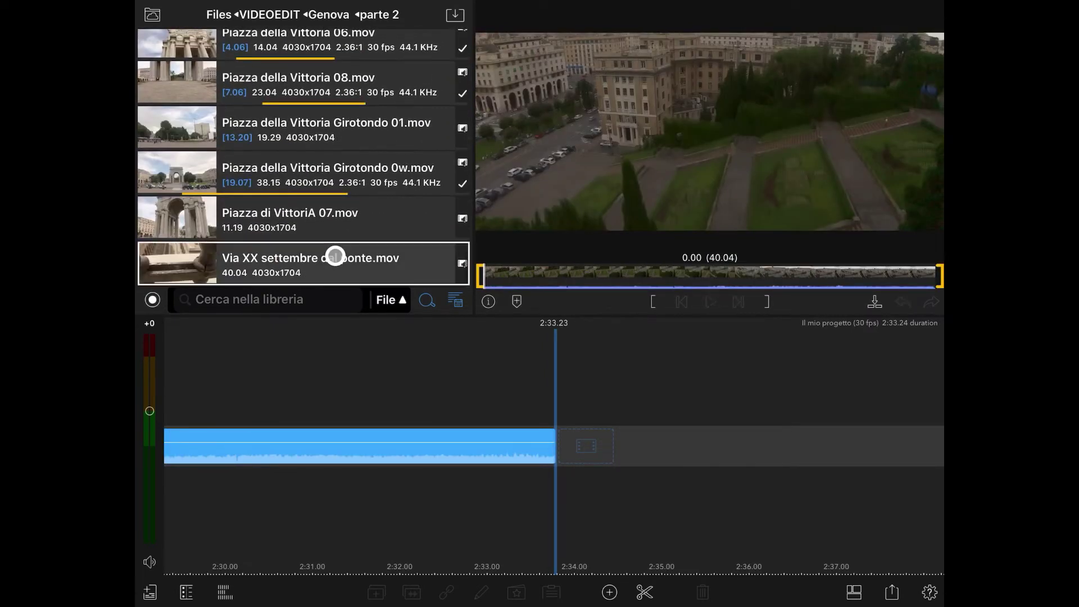
{"action": "left_click", "coordinate": [523, 289]}
{"action": "key", "text": "i"}
{"action": "left_click_drag", "start_coordinate": [523, 288], "coordinate": [800, 284]}
{"action": "key", "text": "o"}
{"action": "key", "text": "e"}
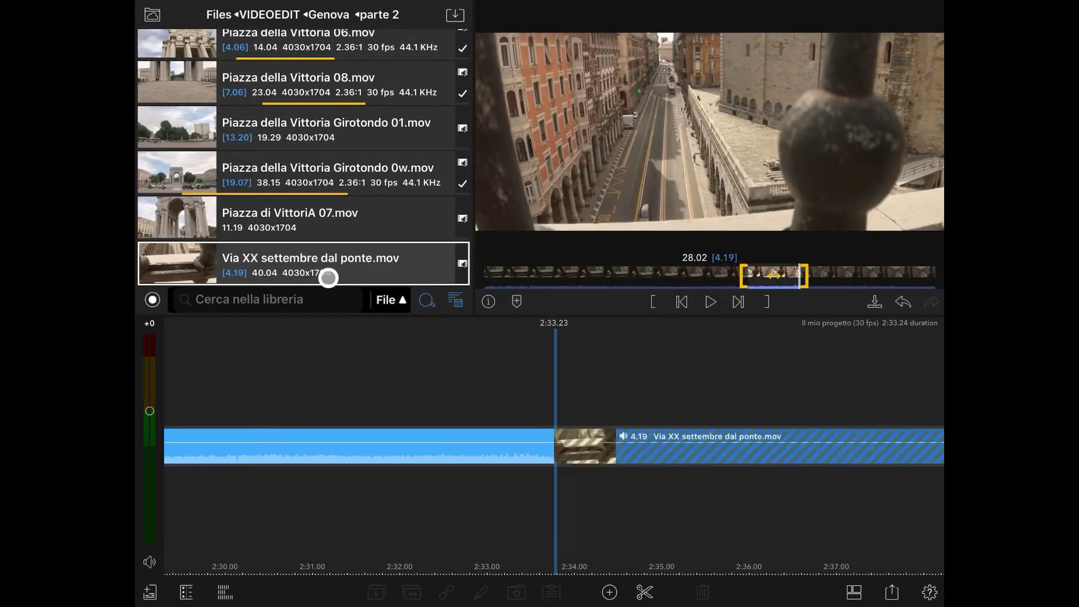
Step: Append a trimmed range of Chiesa Via XX Settembre 03 to the timeline
{"action": "scroll", "coordinate": [327, 167], "scroll_direction": "up", "scroll_amount": 5}
{"action": "left_click", "coordinate": [315, 186]}
{"action": "left_click", "coordinate": [361, 241]}
{"action": "scroll", "coordinate": [361, 240], "scroll_direction": "down", "scroll_amount": 2}
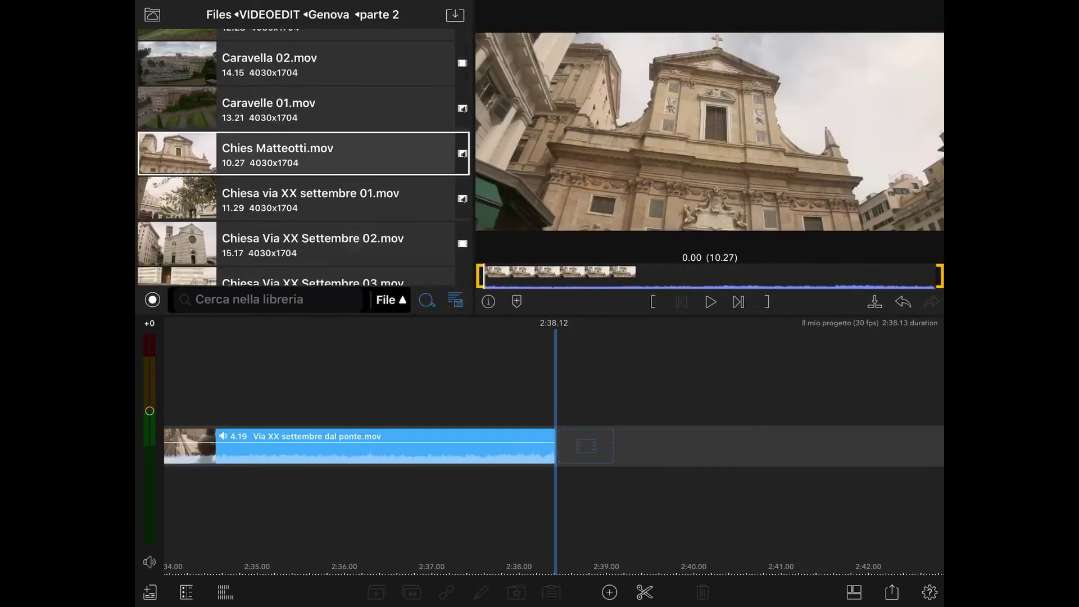
{"action": "left_click", "coordinate": [320, 207]}
{"action": "scroll", "coordinate": [320, 207], "scroll_direction": "down", "scroll_amount": 3}
{"action": "left_click", "coordinate": [315, 148]}
{"action": "left_click_drag", "start_coordinate": [486, 280], "coordinate": [776, 282]}
{"action": "key", "text": "i"}
{"action": "key", "text": "o"}
{"action": "key", "text": "e"}
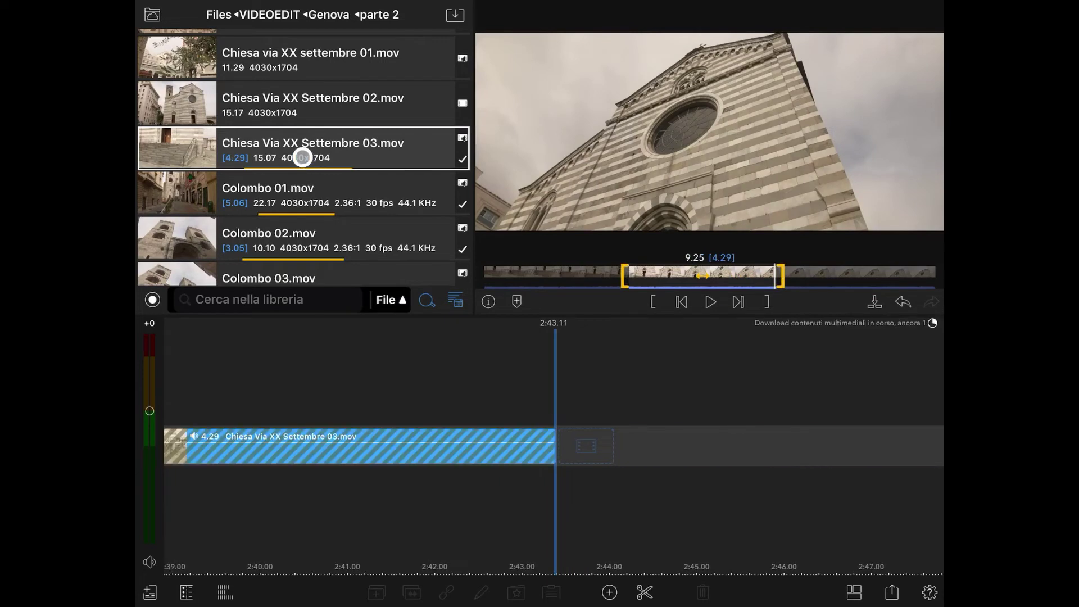
Step: Append a trimmed range of the Caravelle 01 clip to the timeline
{"action": "scroll", "coordinate": [301, 157], "scroll_direction": "down", "scroll_amount": 1}
{"action": "left_click", "coordinate": [353, 178]}
{"action": "scroll", "coordinate": [354, 177], "scroll_direction": "up", "scroll_amount": 3}
{"action": "left_click", "coordinate": [337, 169]}
{"action": "scroll", "coordinate": [337, 168], "scroll_direction": "down", "scroll_amount": 4}
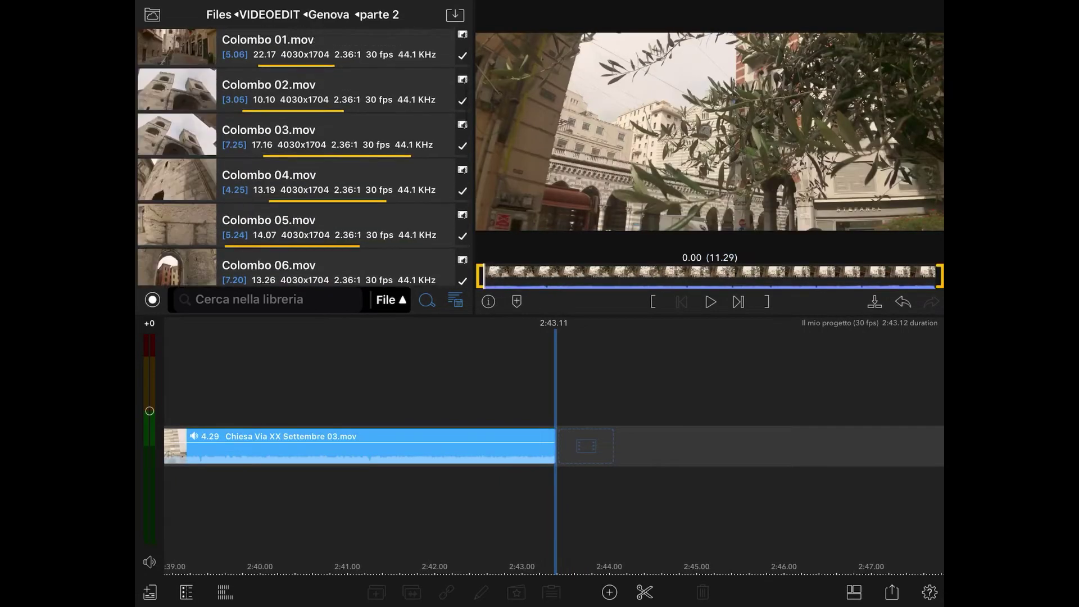
{"action": "left_click", "coordinate": [314, 169]}
{"action": "scroll", "coordinate": [310, 168], "scroll_direction": "up", "scroll_amount": 5}
{"action": "left_click", "coordinate": [310, 169]}
{"action": "left_click_drag", "start_coordinate": [657, 285], "coordinate": [825, 284]}
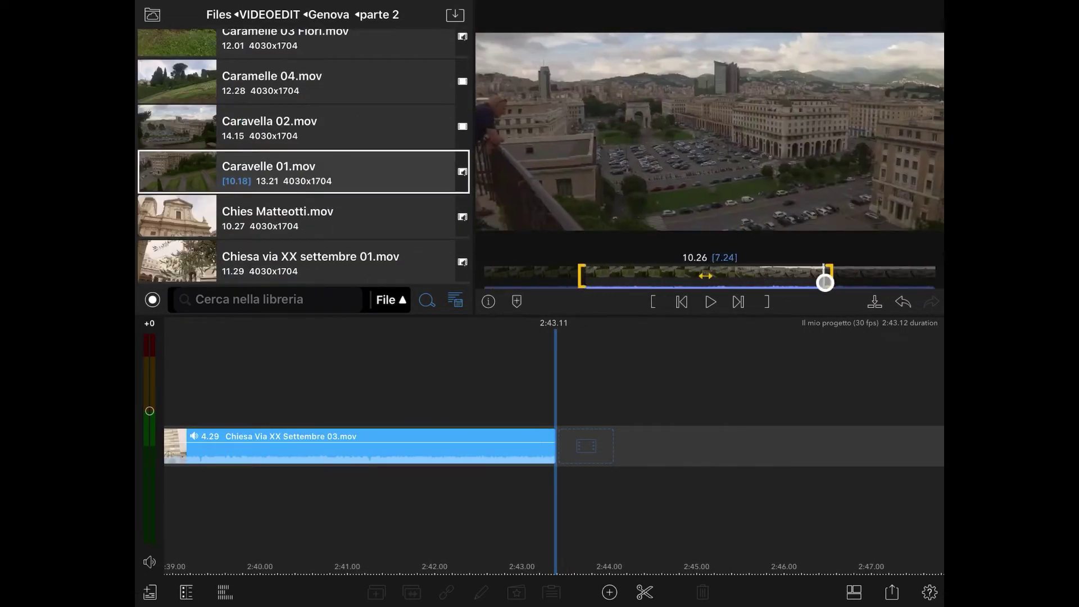
{"action": "key", "text": "e"}
Step: Append trimmed ranges of Caravella 02 and Caramelle 04, the latter shortened to about 2.25
{"action": "left_click", "coordinate": [332, 128]}
{"action": "left_click_drag", "start_coordinate": [643, 284], "coordinate": [819, 284]}
{"action": "key", "text": "e"}
{"action": "left_click", "coordinate": [323, 86]}
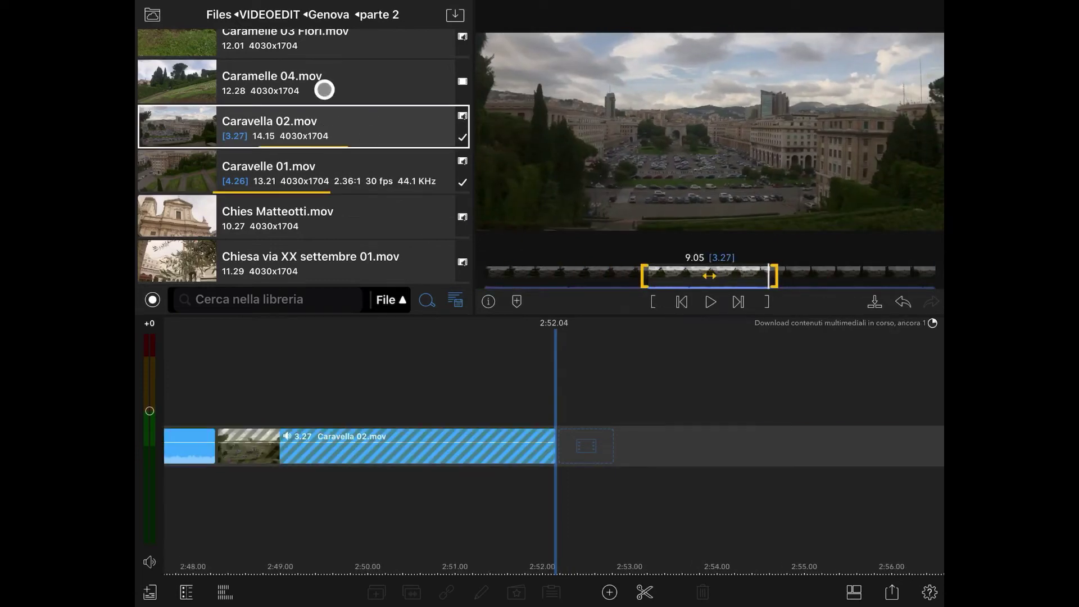
{"action": "left_click_drag", "start_coordinate": [558, 276], "coordinate": [702, 286]}
{"action": "left_click_drag", "start_coordinate": [927, 285], "coordinate": [768, 285]}
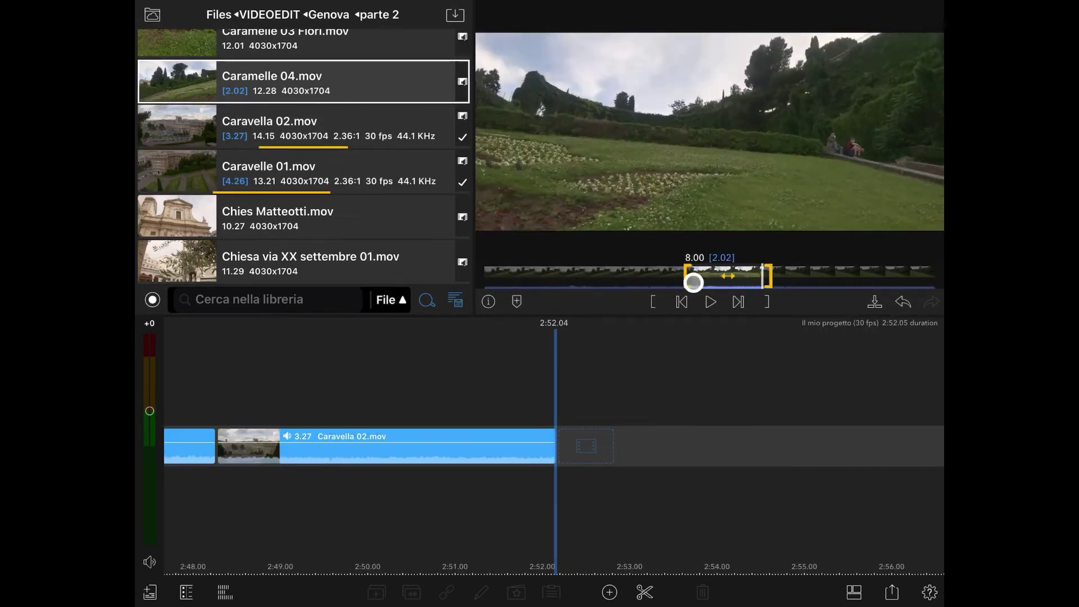
{"action": "left_click_drag", "start_coordinate": [691, 282], "coordinate": [660, 282]}
{"action": "key", "text": "e"}
Step: Add Caramelle 03 Fiori from Files > VIDEOEDIT > Genova > parte 2, trimmed to 3.14
{"action": "left_click", "coordinate": [153, 15]}
{"action": "left_click", "coordinate": [240, 130]}
{"action": "left_click", "coordinate": [264, 53]}
{"action": "left_click", "coordinate": [281, 136]}
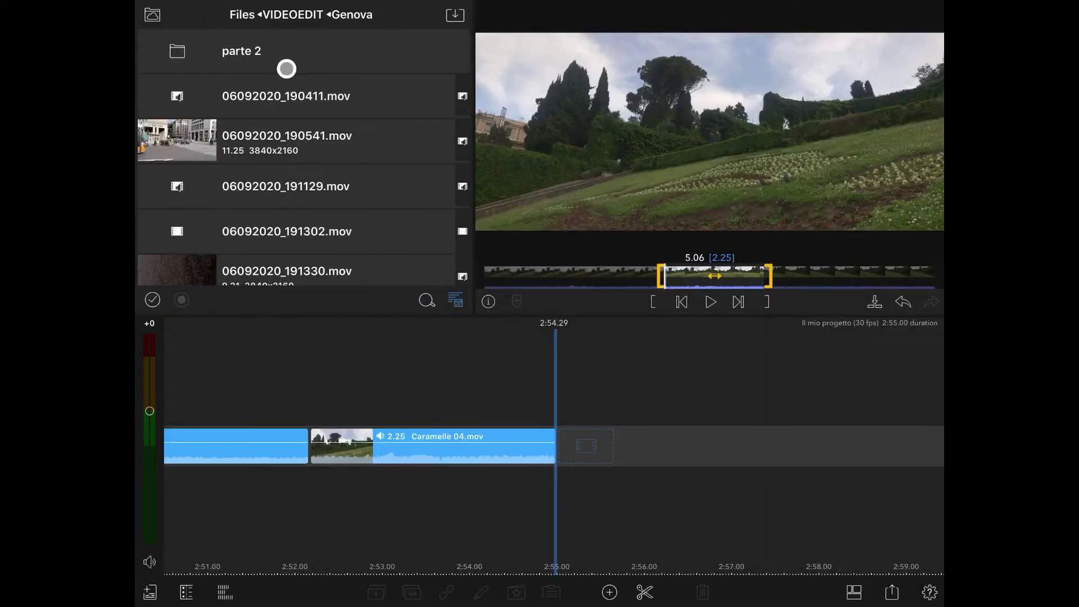
{"action": "left_click", "coordinate": [287, 65]}
{"action": "left_click", "coordinate": [277, 66]}
{"action": "left_click_drag", "start_coordinate": [491, 284], "coordinate": [661, 285]}
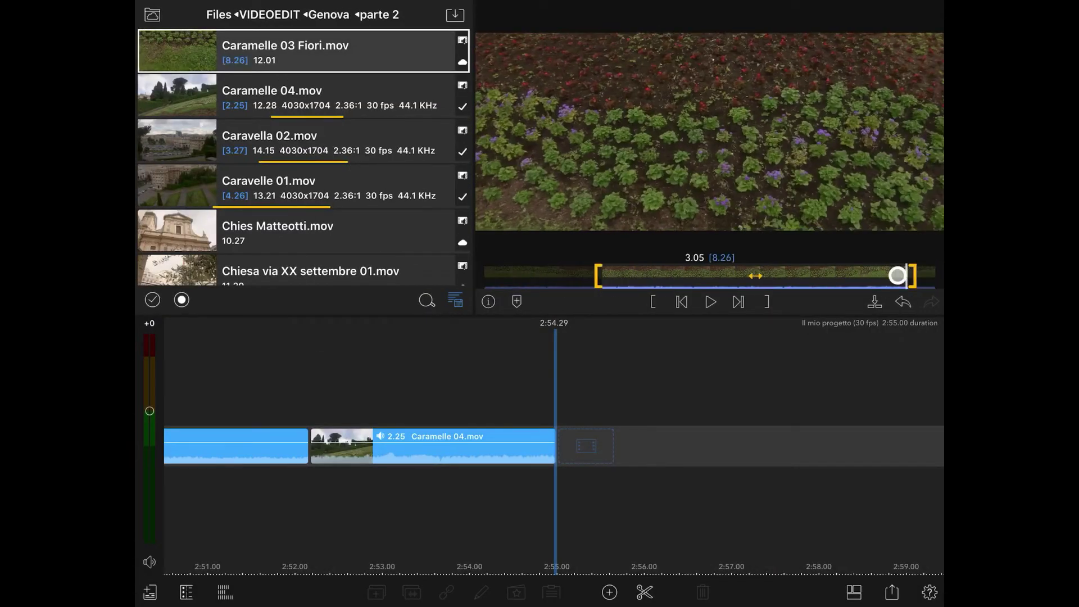
{"action": "left_click_drag", "start_coordinate": [913, 276], "coordinate": [745, 276]}
{"action": "left_click_drag", "start_coordinate": [280, 50], "coordinate": [253, 444]}
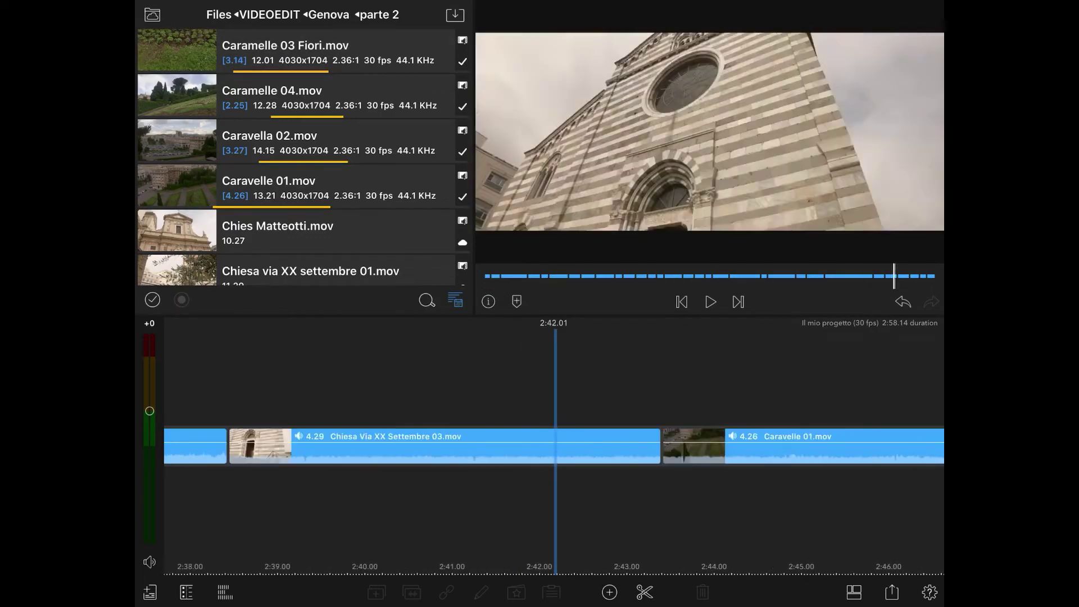
Step: Drag the Piazza della Vittoria Girotondo 0w clip to a later spot in the timeline
{"action": "scroll", "coordinate": [554, 443], "scroll_direction": "left", "scroll_amount": 10}
{"action": "left_click_drag", "start_coordinate": [361, 428], "coordinate": [922, 430]}
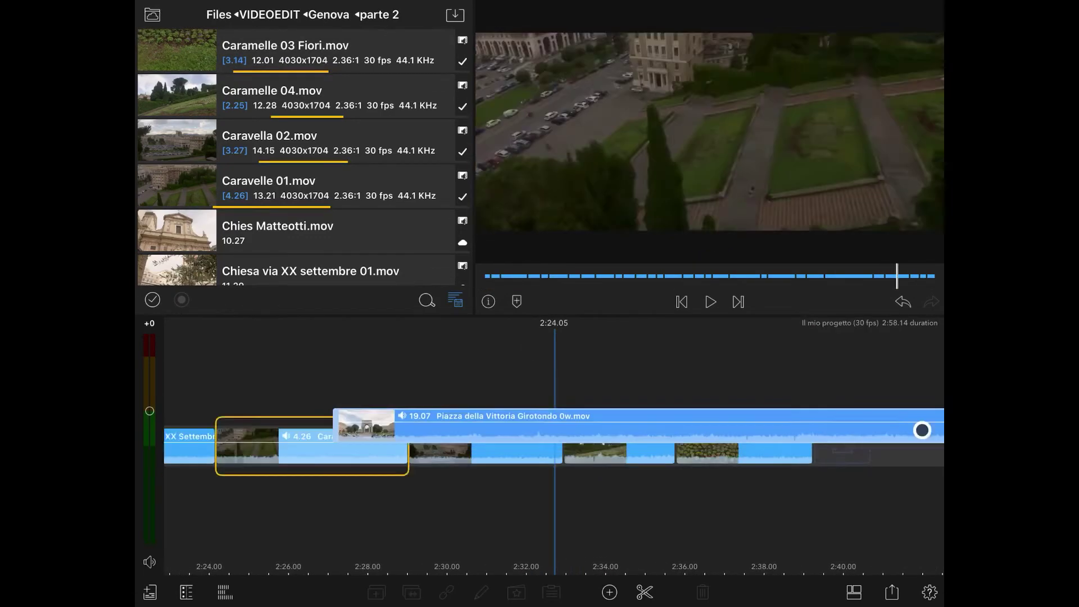
{"action": "scroll", "coordinate": [553, 444], "scroll_direction": "left", "scroll_amount": 15}
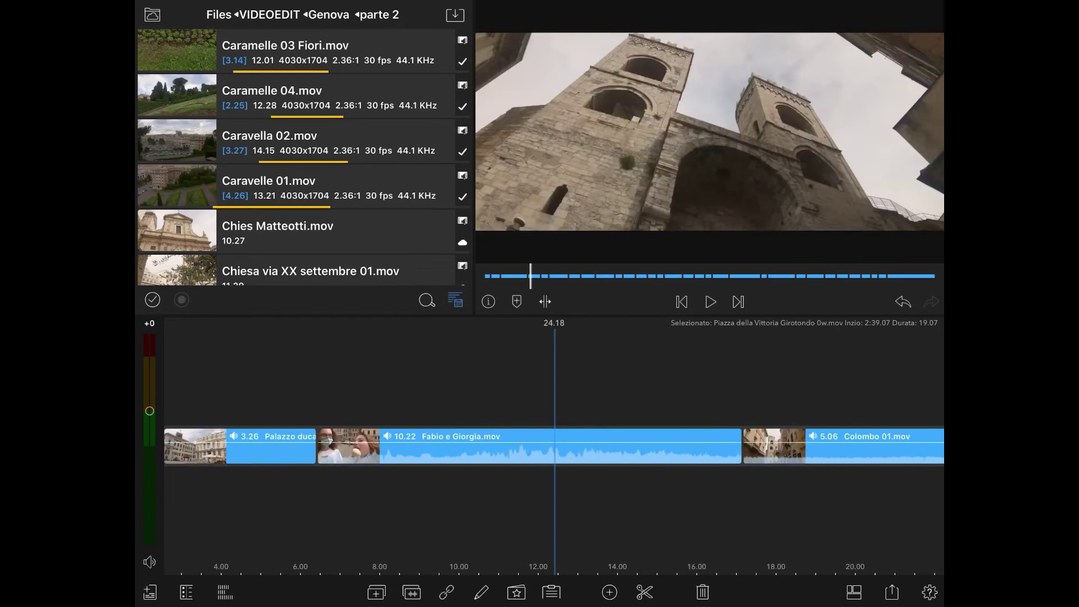
{"action": "scroll", "coordinate": [554, 444], "scroll_direction": "left", "scroll_amount": 5}
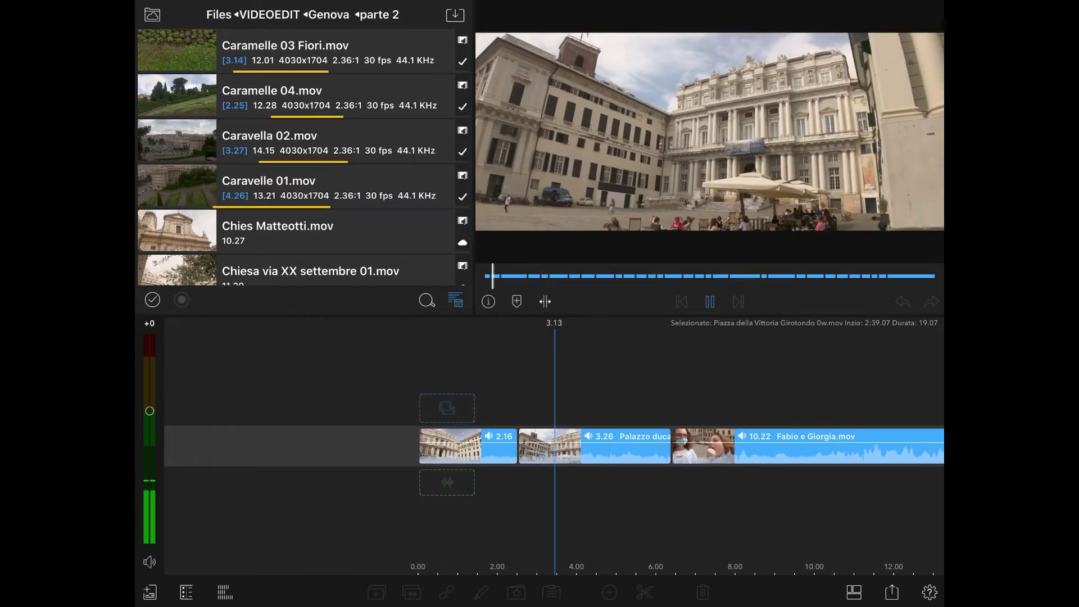
Step: Play from the start, stop on the Fabio e Giorgia clip and delete it
{"action": "key", "text": "space"}
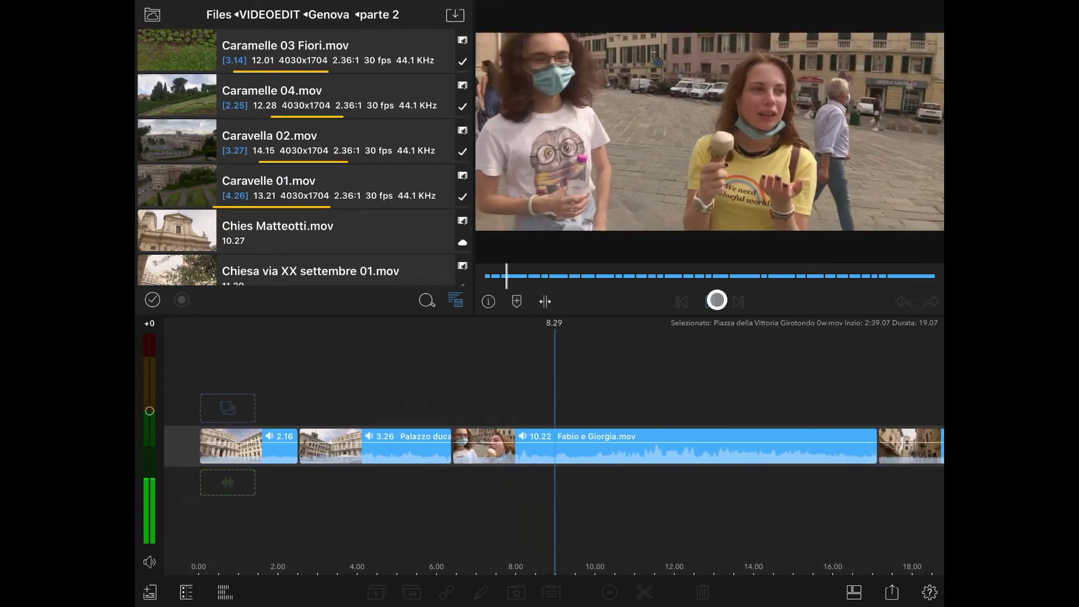
{"action": "key", "text": "space"}
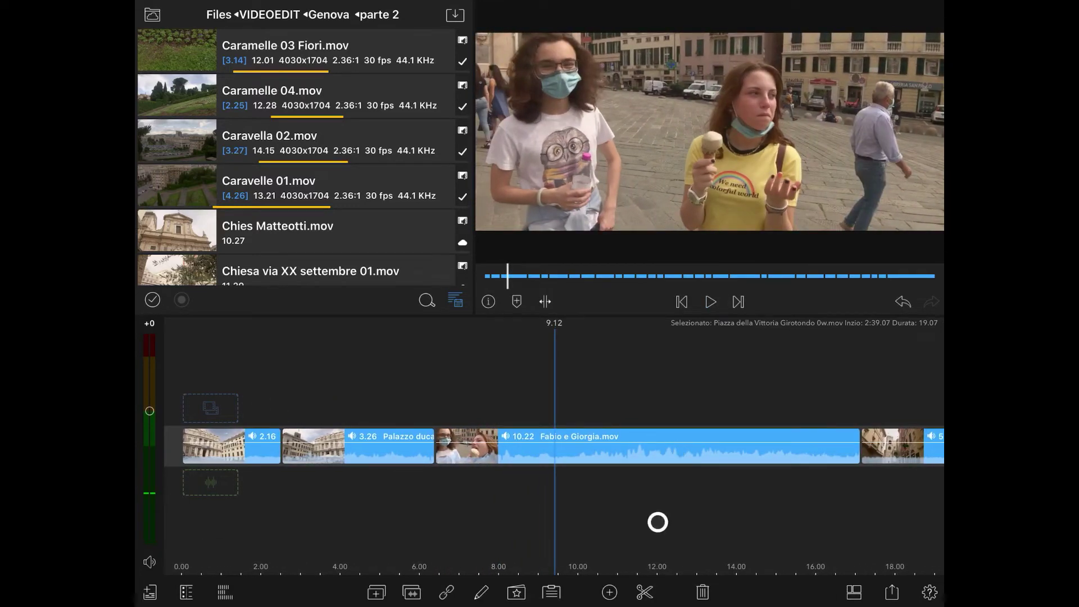
{"action": "left_click", "coordinate": [700, 592]}
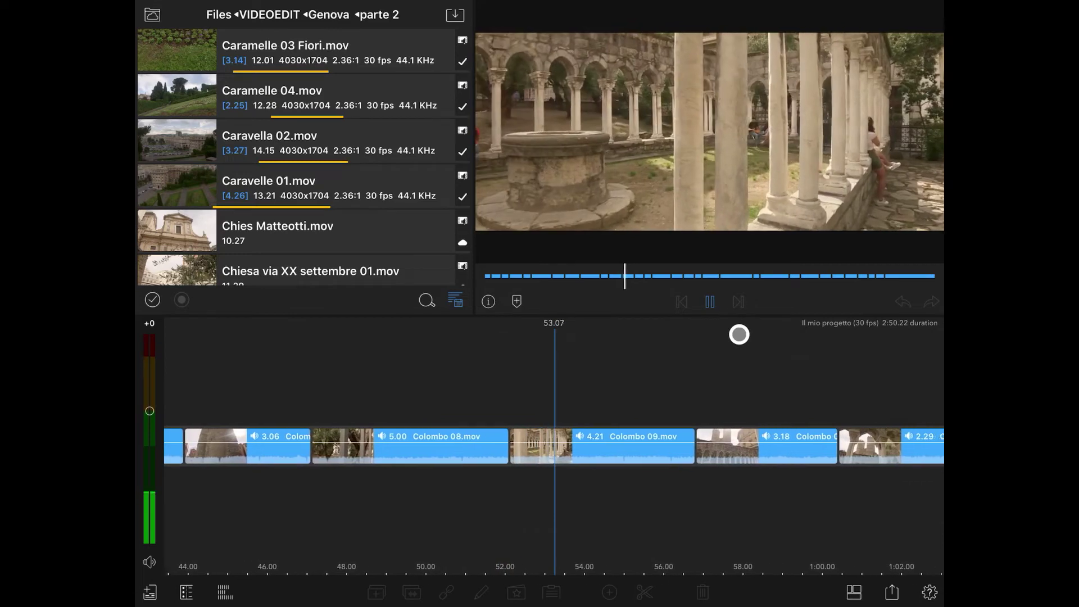
{"action": "left_click_drag", "start_coordinate": [713, 364], "coordinate": [895, 373]}
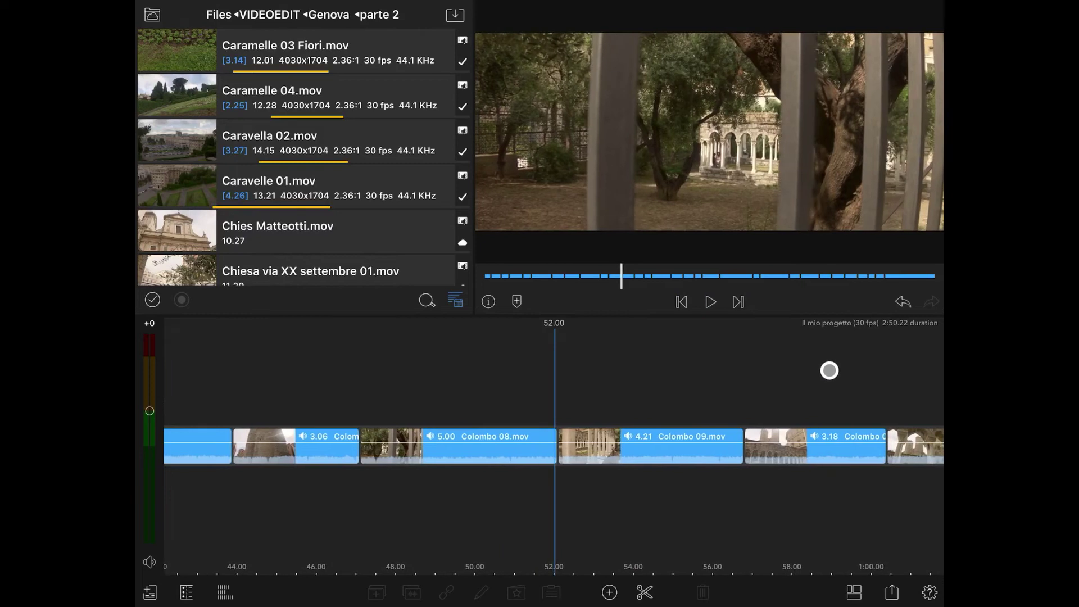
{"action": "left_click_drag", "start_coordinate": [829, 371], "coordinate": [789, 368]}
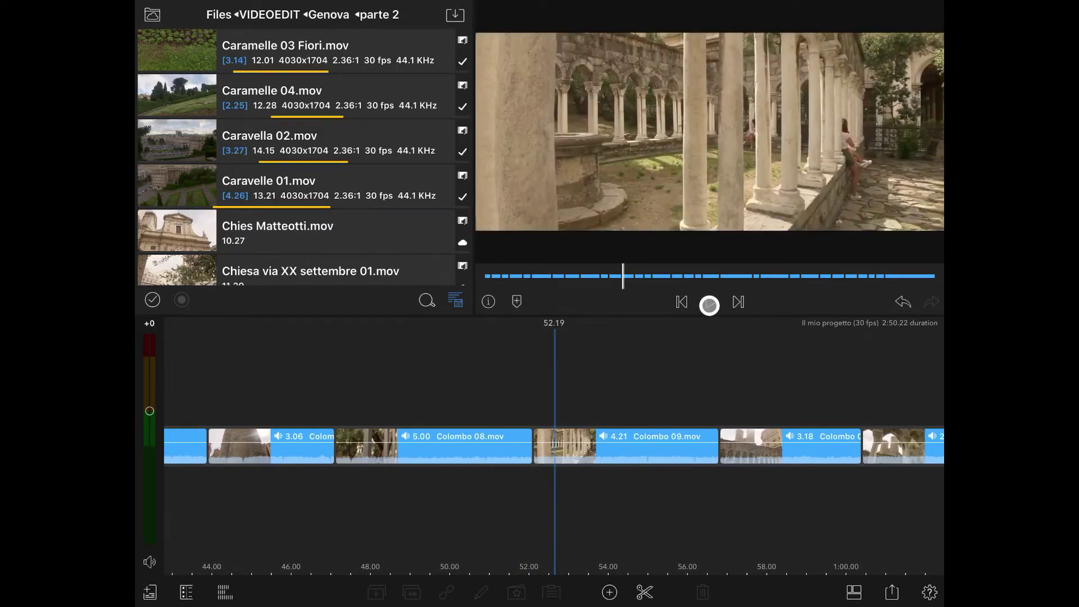
{"action": "left_click", "coordinate": [709, 305]}
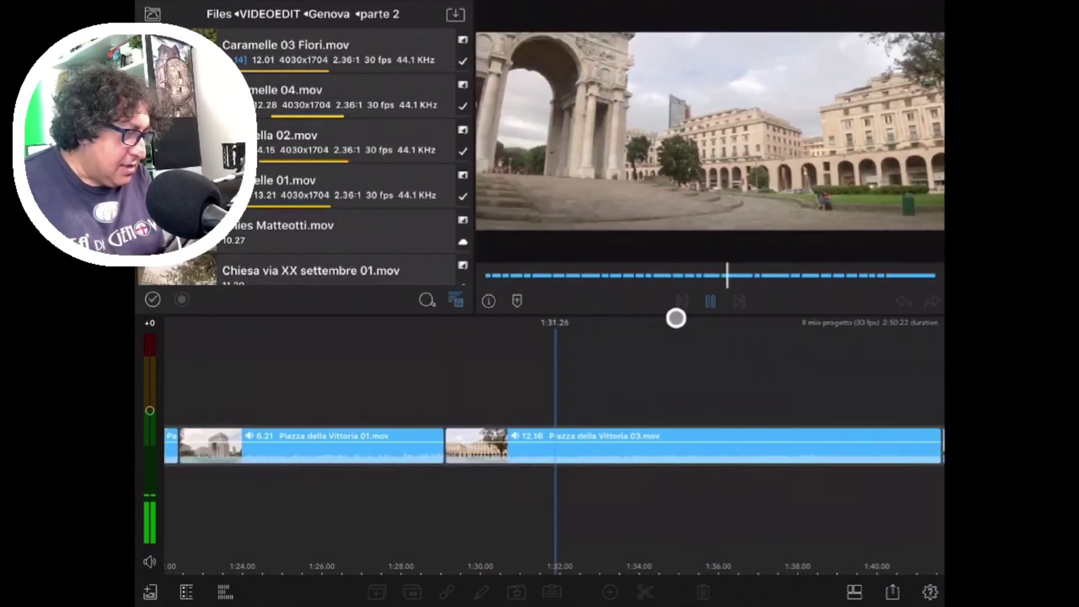
Step: Split Piazza della Vittoria 03 at the playhead and delete the short piece before the split
{"action": "left_click", "coordinate": [676, 319]}
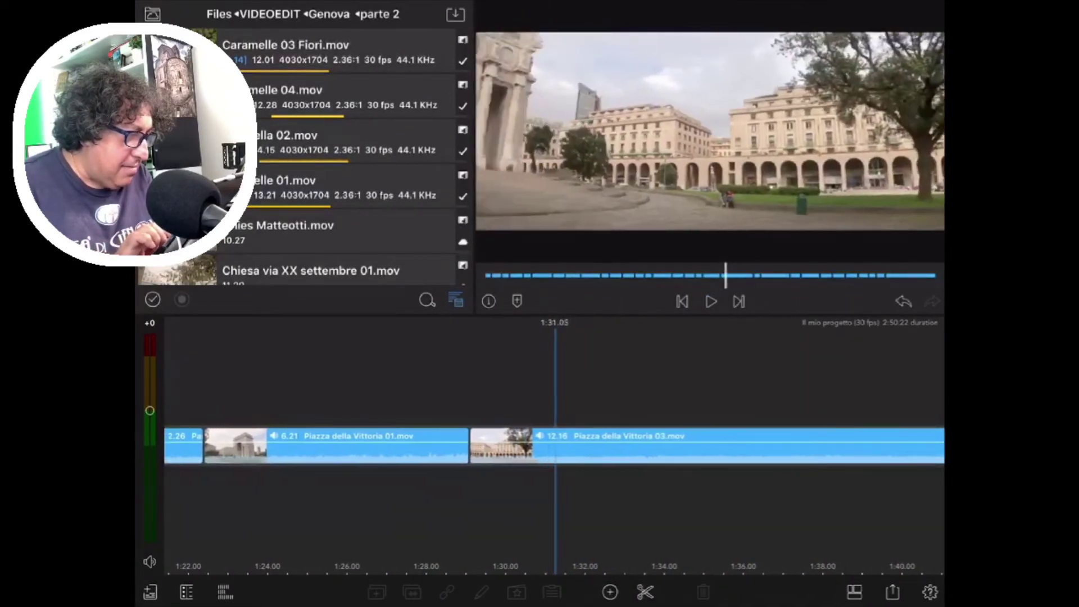
{"action": "left_click_drag", "start_coordinate": [494, 393], "coordinate": [551, 394]}
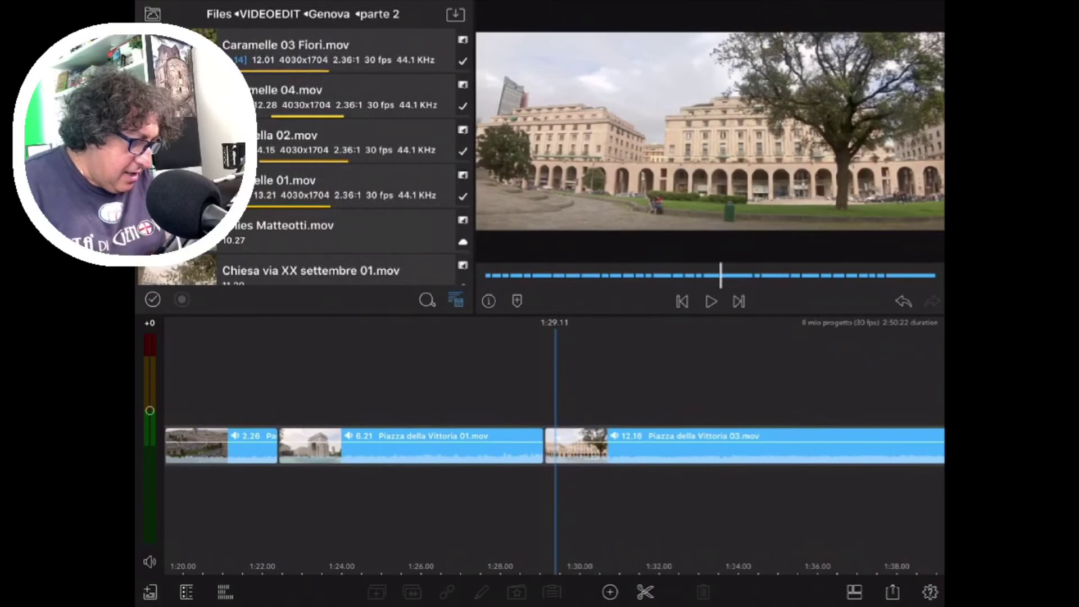
{"action": "left_click_drag", "start_coordinate": [722, 363], "coordinate": [734, 363]}
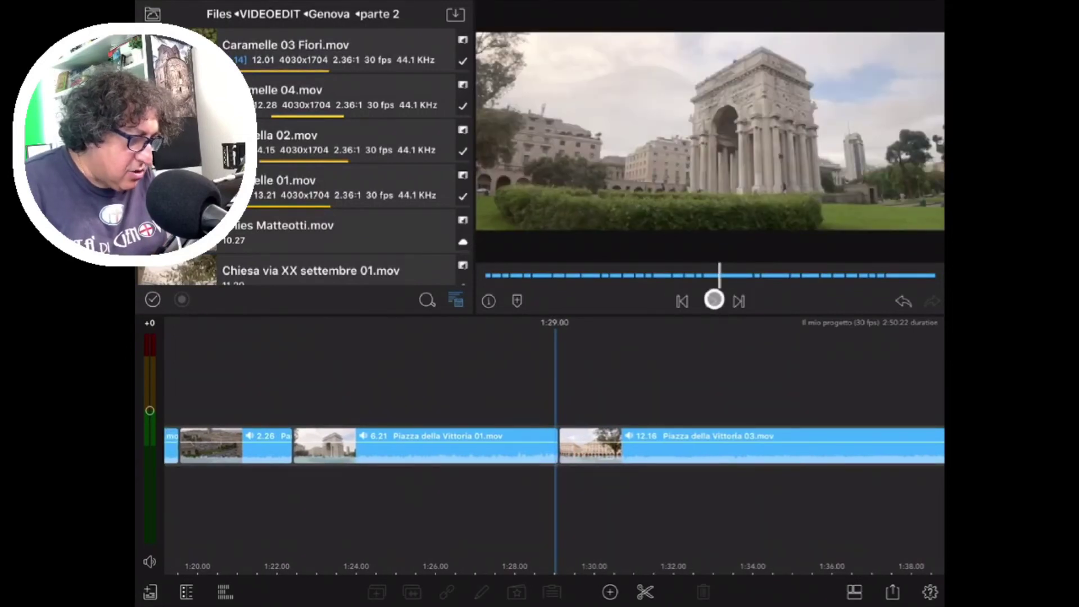
{"action": "left_click", "coordinate": [713, 299]}
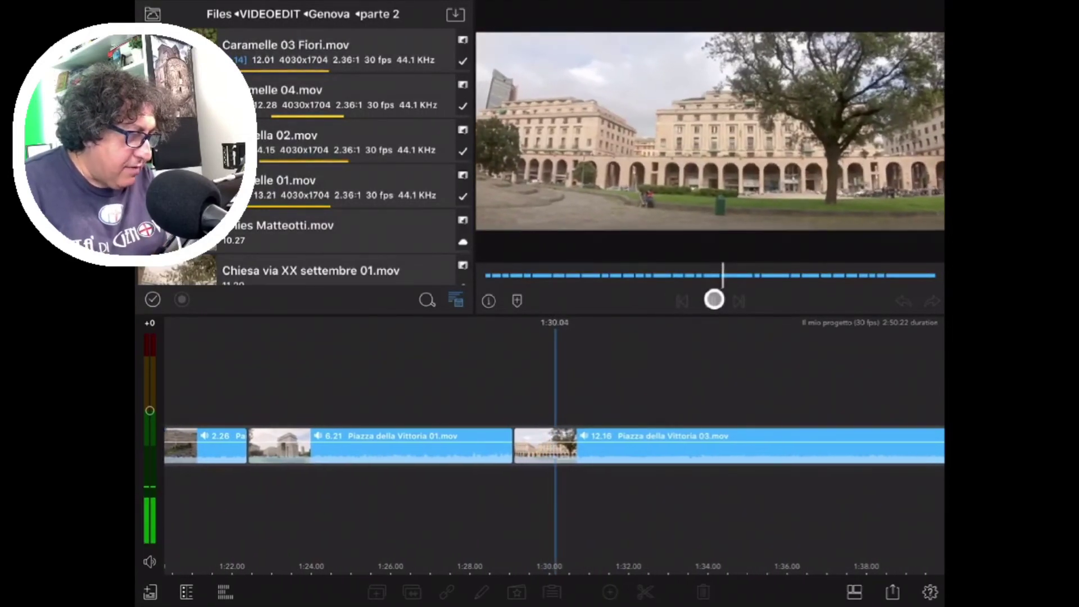
{"action": "left_click", "coordinate": [713, 299]}
{"action": "left_click", "coordinate": [714, 300]}
{"action": "left_click_drag", "start_coordinate": [753, 360], "coordinate": [746, 361]}
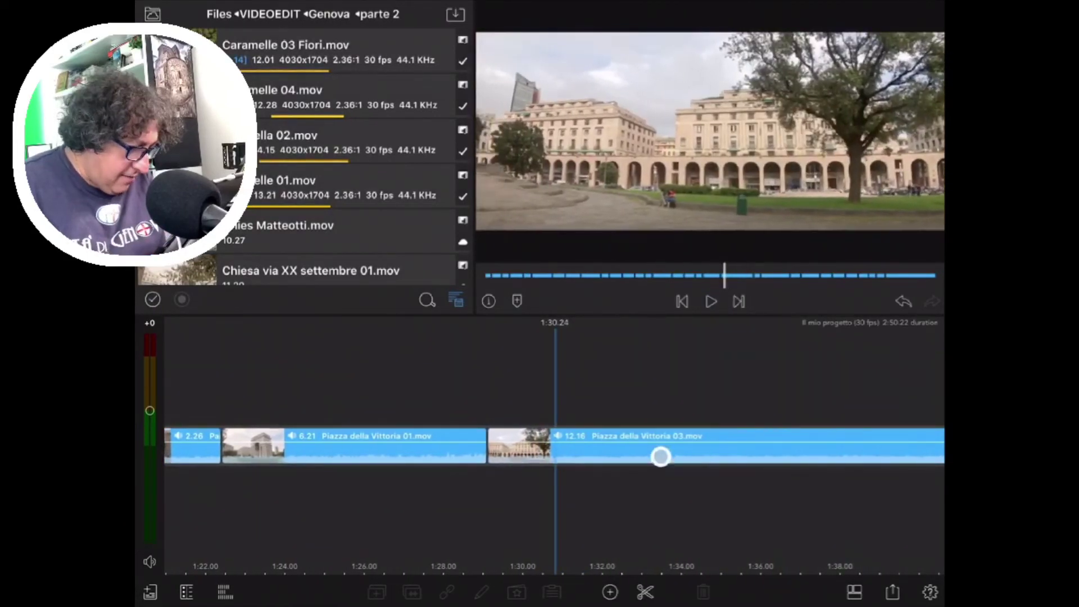
{"action": "left_click", "coordinate": [629, 451]}
{"action": "left_click", "coordinate": [645, 596]}
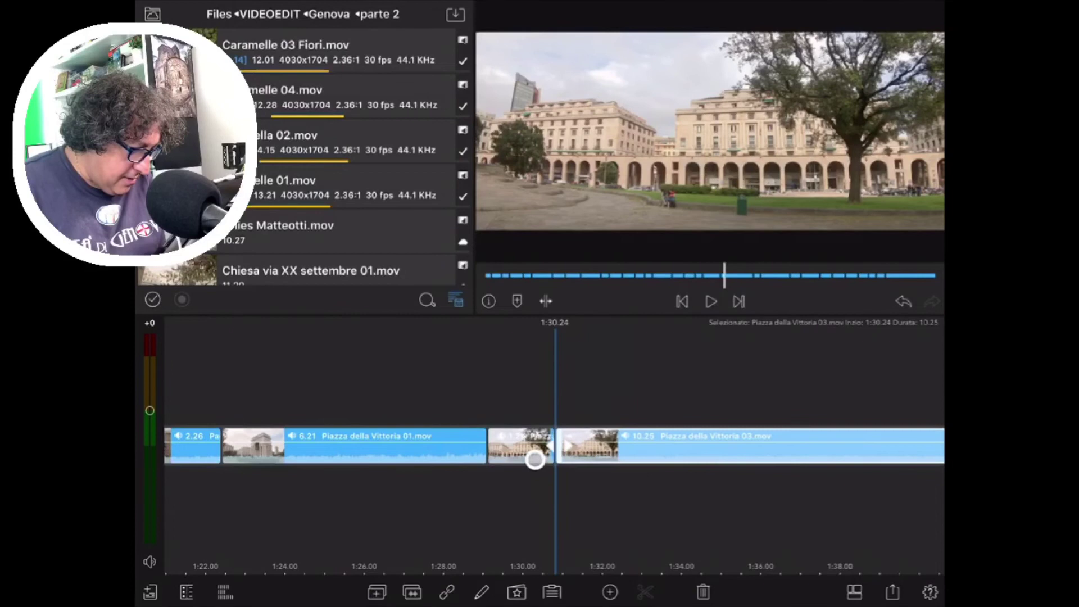
{"action": "left_click", "coordinate": [700, 590]}
Step: Review the Piazza section and delete the short clip after Piazza della Vittoria 03
{"action": "left_click_drag", "start_coordinate": [629, 523], "coordinate": [677, 523]}
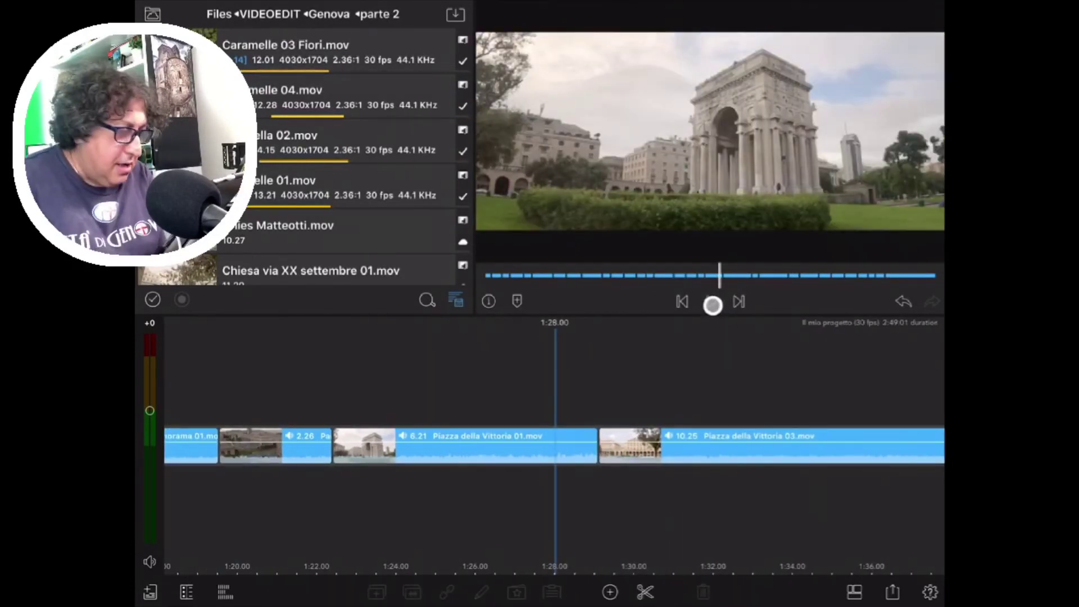
{"action": "left_click", "coordinate": [712, 306]}
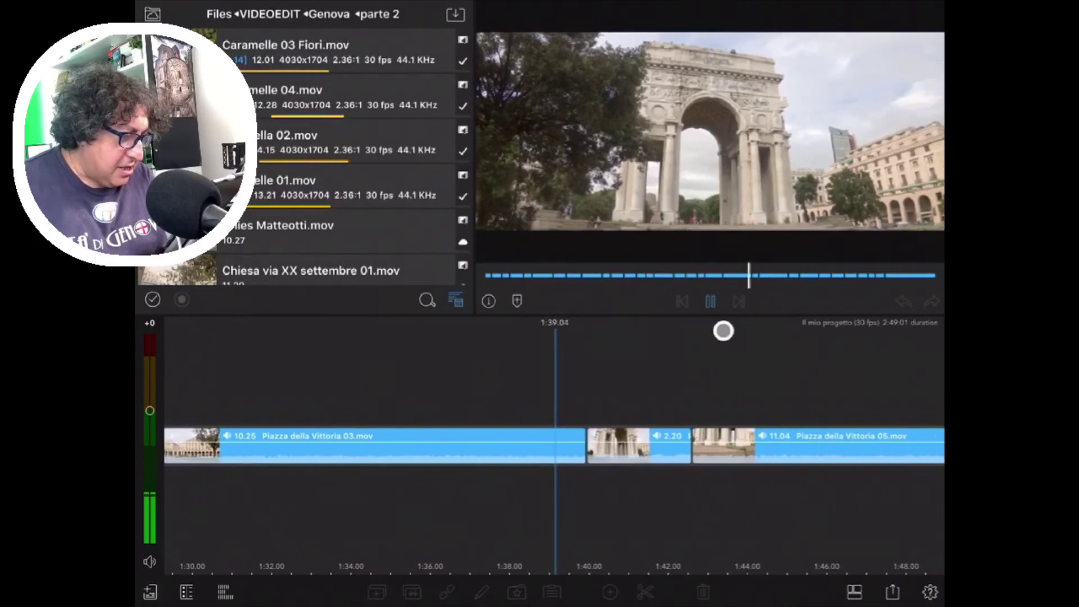
{"action": "left_click_drag", "start_coordinate": [561, 393], "coordinate": [691, 393]}
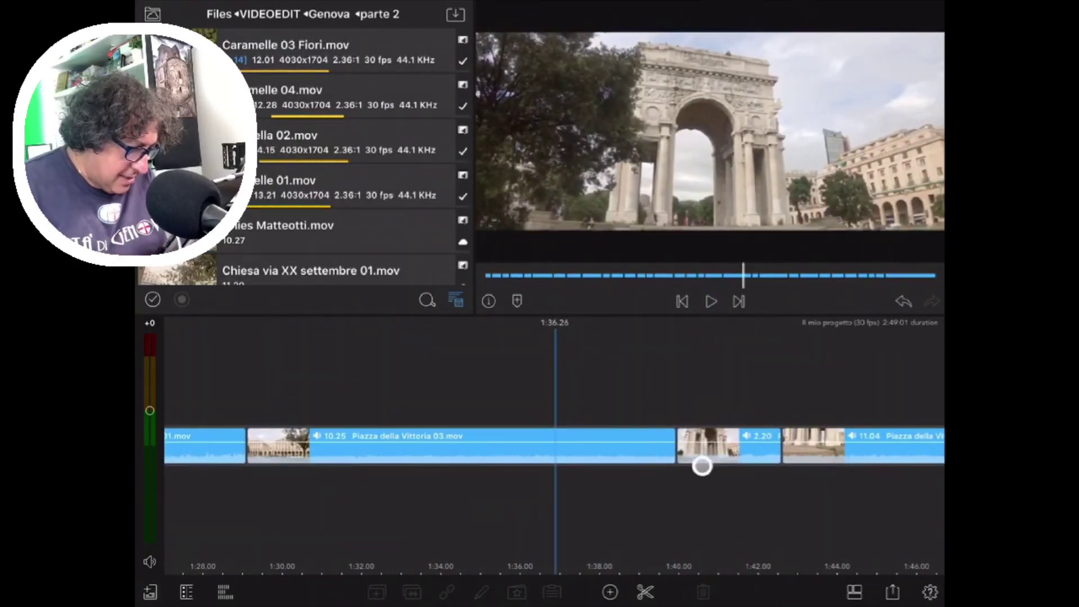
{"action": "left_click", "coordinate": [642, 433]}
{"action": "left_click", "coordinate": [701, 589]}
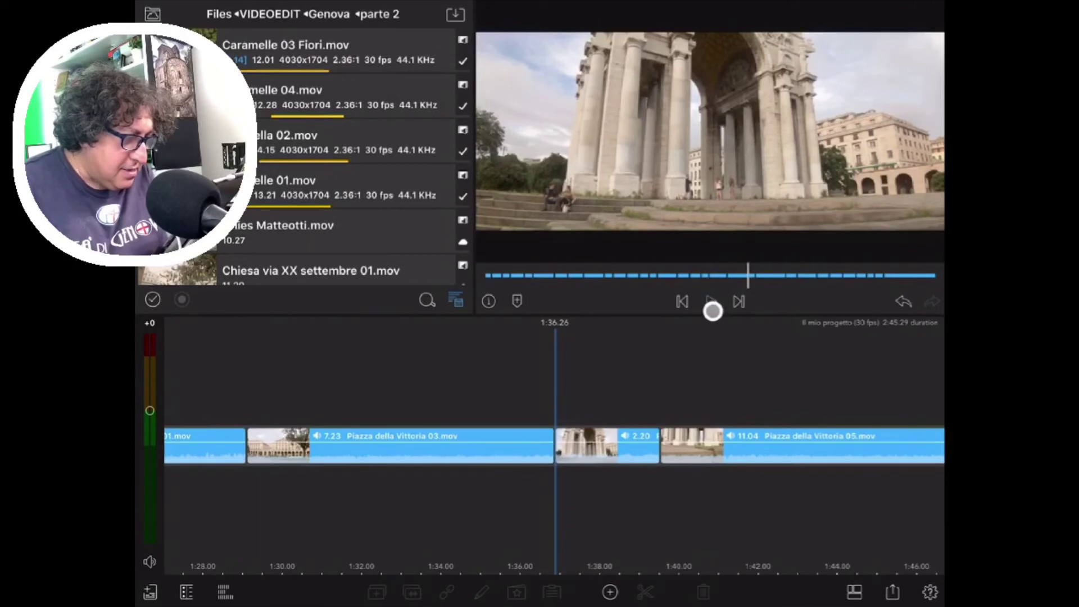
Step: Split Piazza della Vittoria 05 at 1:45.09 and delete its left 5.23 part
{"action": "scroll", "coordinate": [722, 354], "scroll_direction": "left", "scroll_amount": 3}
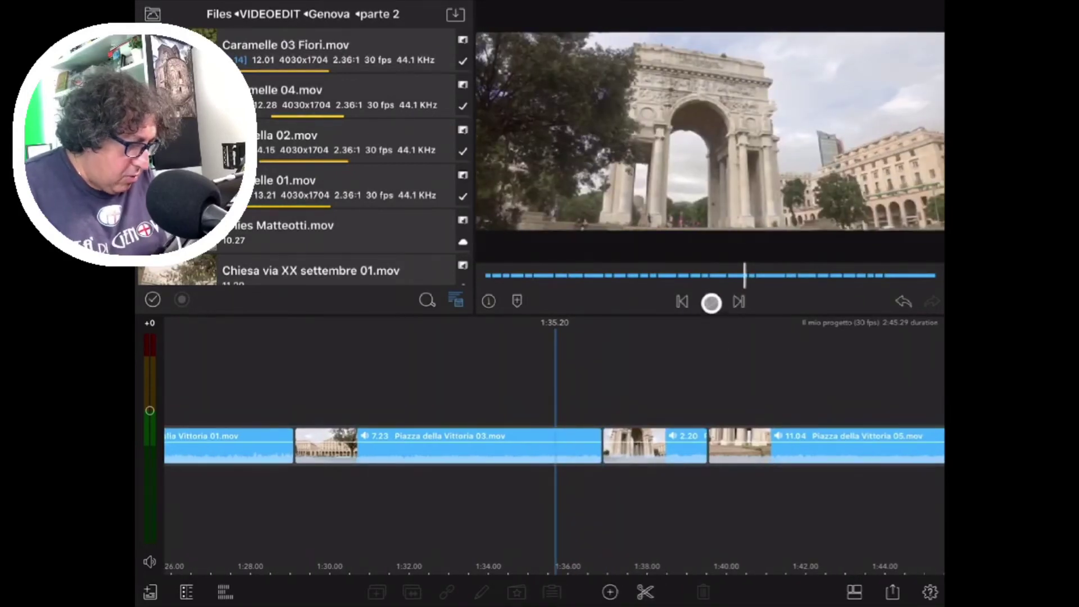
{"action": "left_click", "coordinate": [711, 303]}
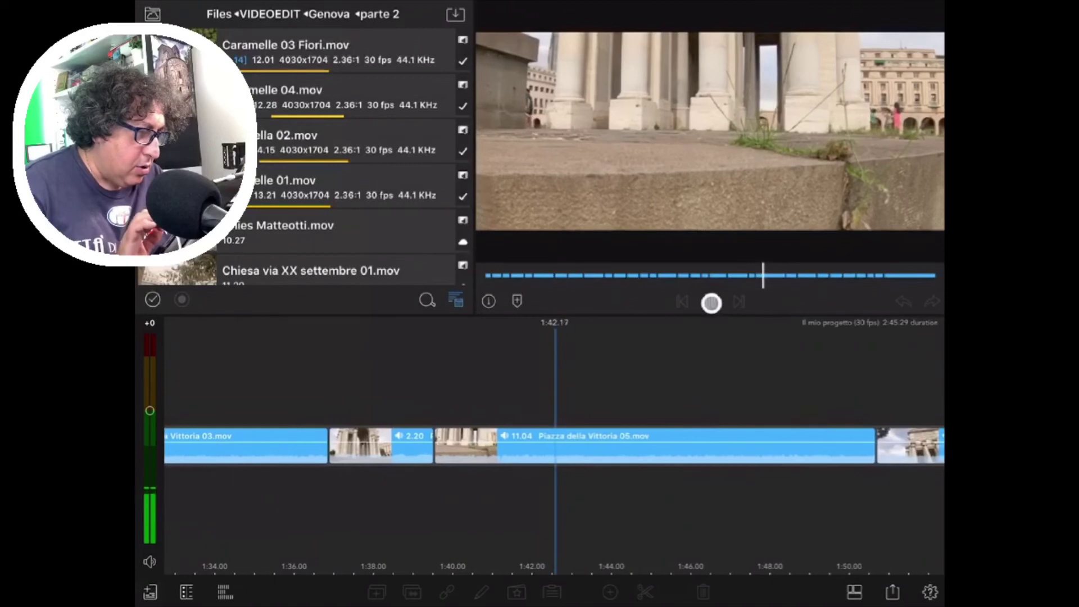
{"action": "key", "text": "space"}
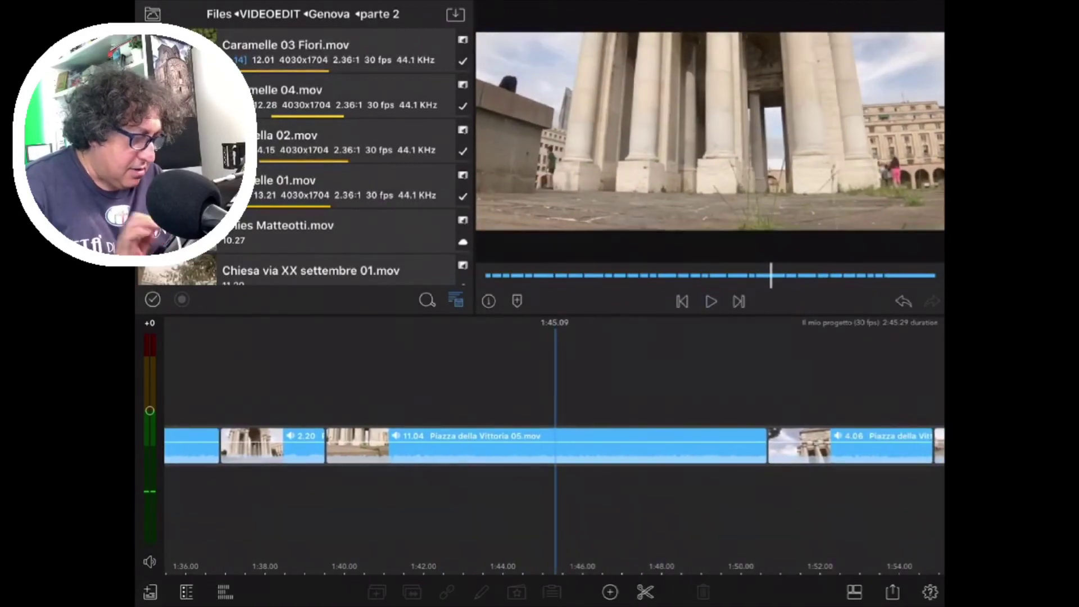
{"action": "left_click", "coordinate": [660, 454]}
{"action": "left_click", "coordinate": [645, 592]}
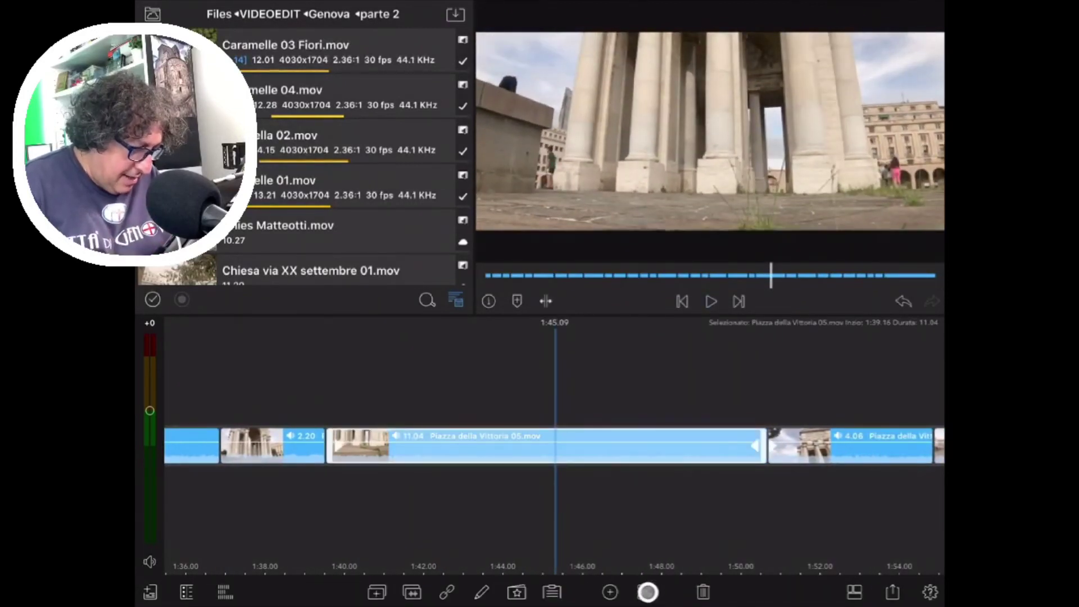
{"action": "key", "text": "Left"}
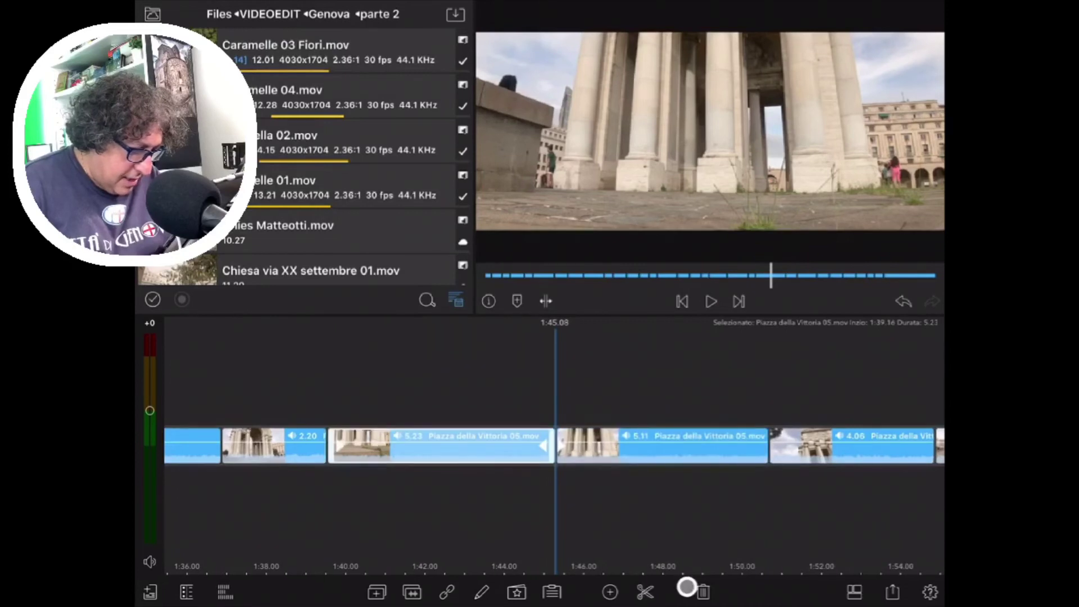
{"action": "left_click", "coordinate": [705, 593]}
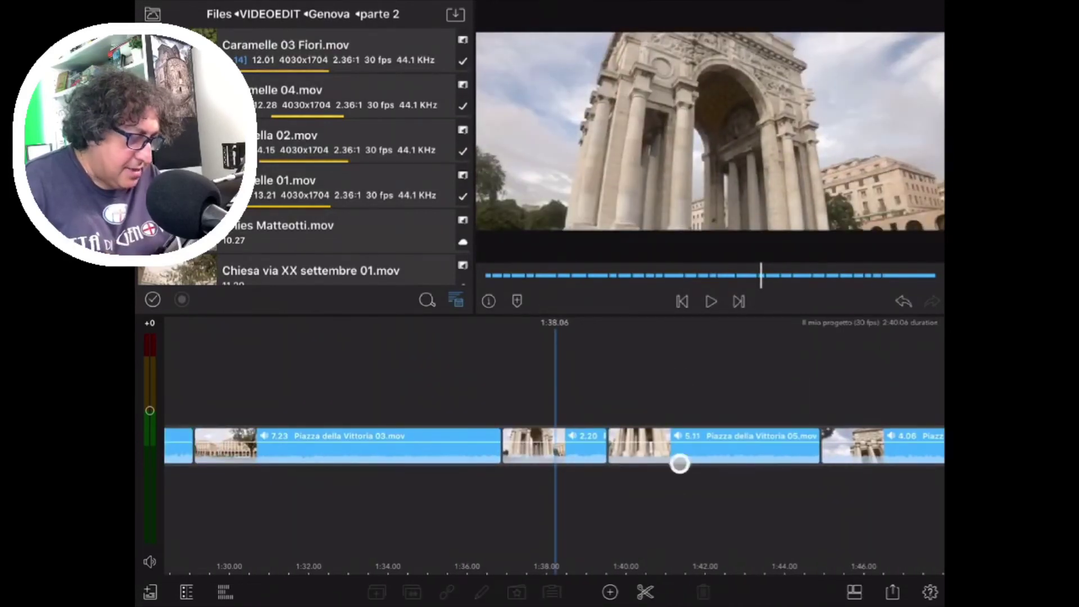
Step: Play the trimmed 2:40.06 sequence, then scrub back onto the Caramelle 03 Fiori clip at 2:17.28
{"action": "left_click", "coordinate": [709, 308]}
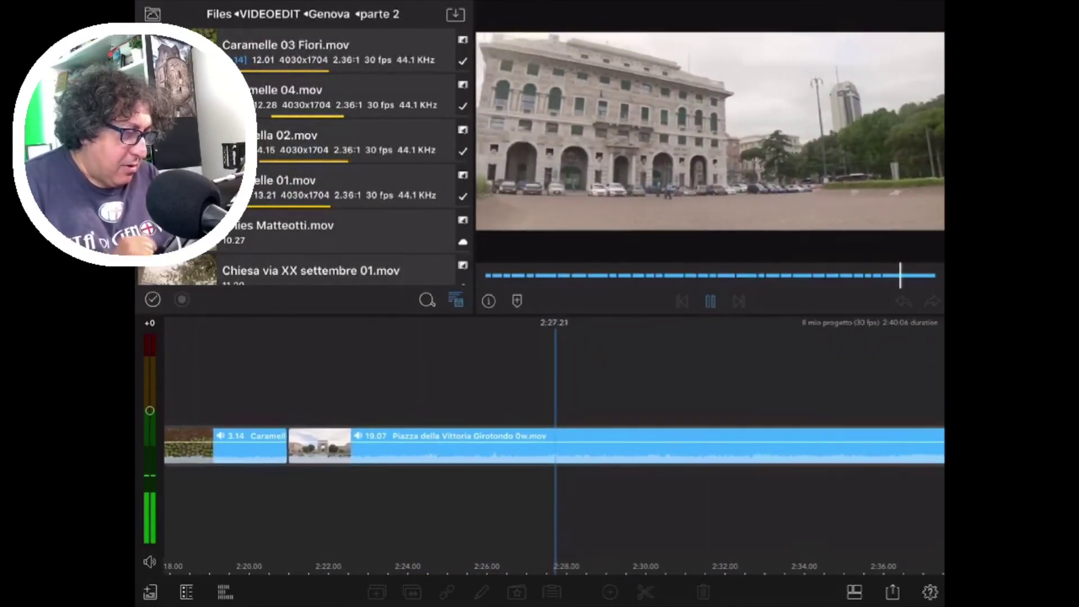
{"action": "left_click_drag", "start_coordinate": [562, 393], "coordinate": [753, 393]}
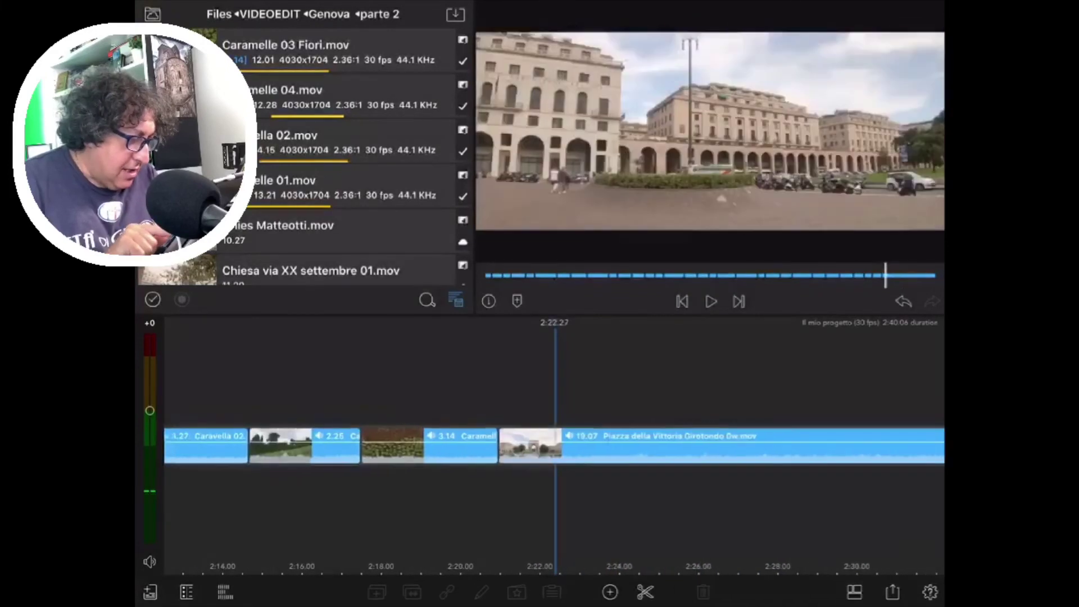
{"action": "left_click_drag", "start_coordinate": [505, 393], "coordinate": [704, 394]}
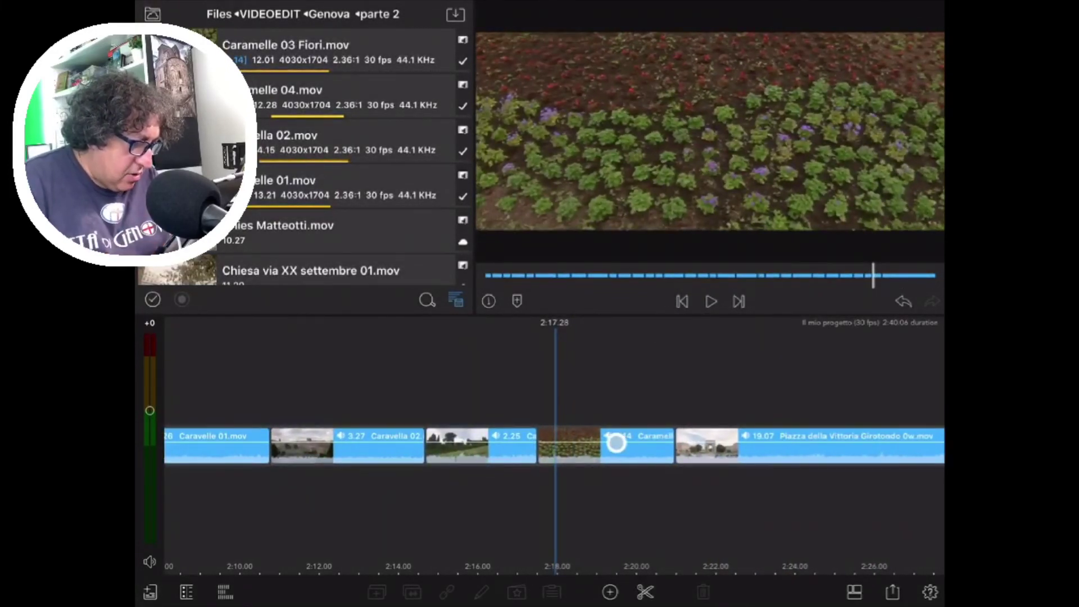
Step: Open the Caramelle 03 Fiori clip's effects and apply the FiLMiC deLog LUT
{"action": "double_click", "coordinate": [616, 443]}
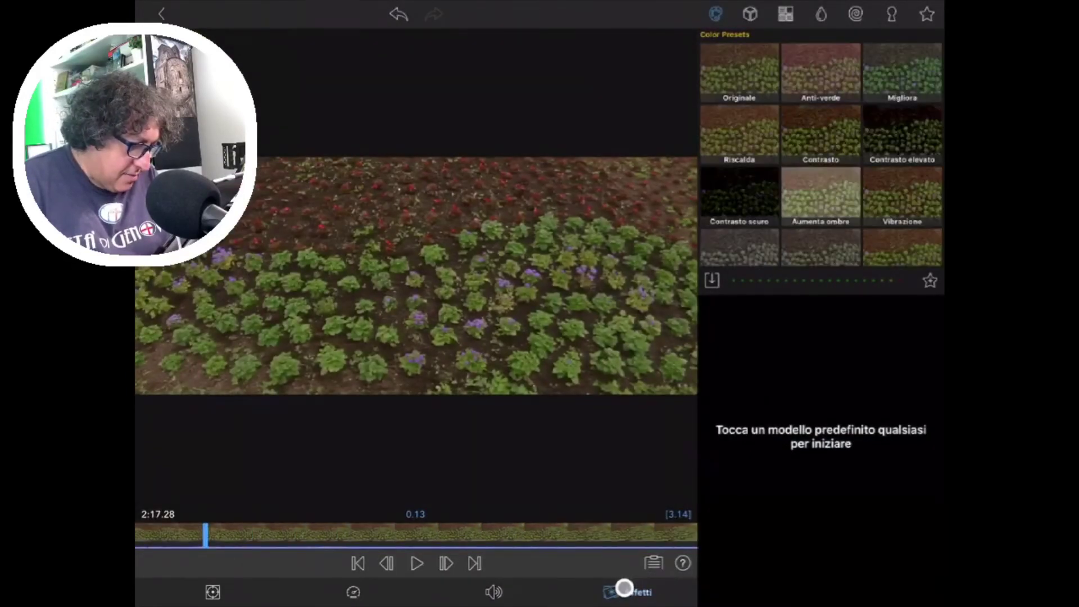
{"action": "left_click", "coordinate": [622, 590]}
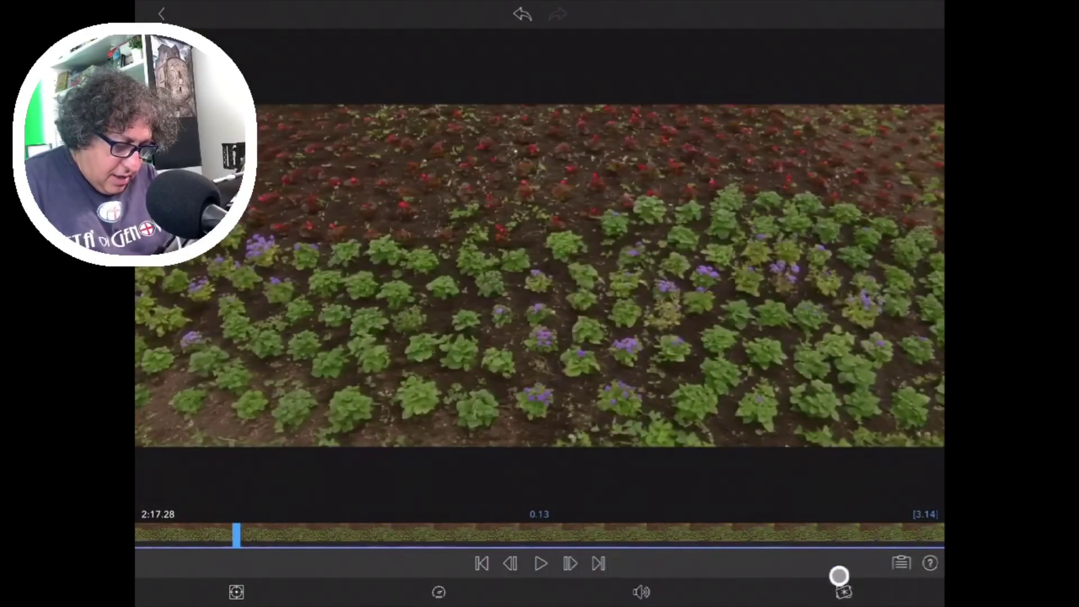
{"action": "left_click", "coordinate": [851, 594]}
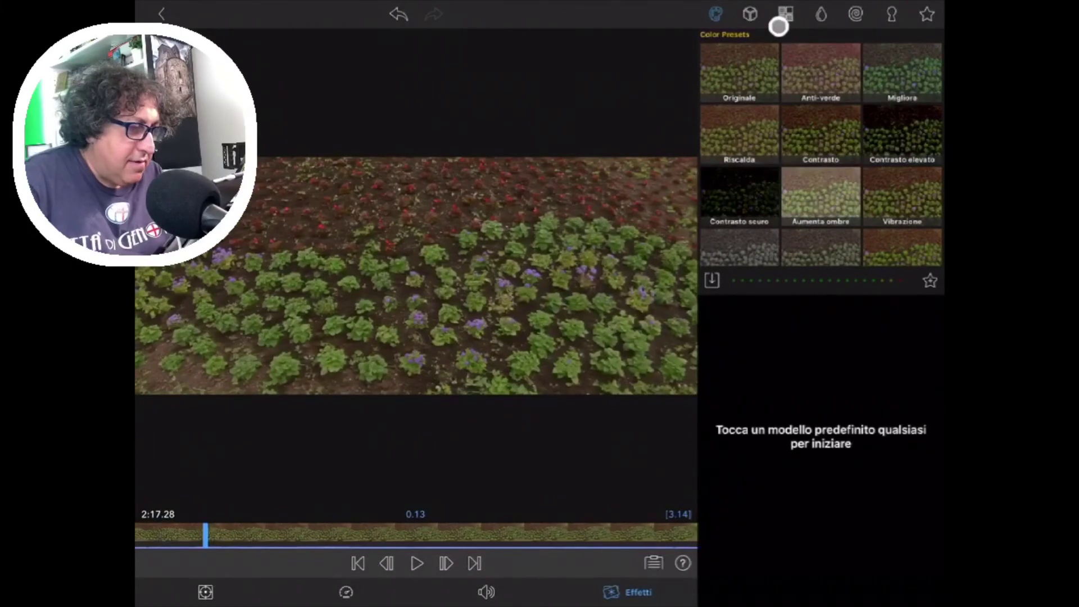
{"action": "left_click", "coordinate": [757, 14]}
{"action": "scroll", "coordinate": [773, 125], "scroll_direction": "down", "scroll_amount": 5}
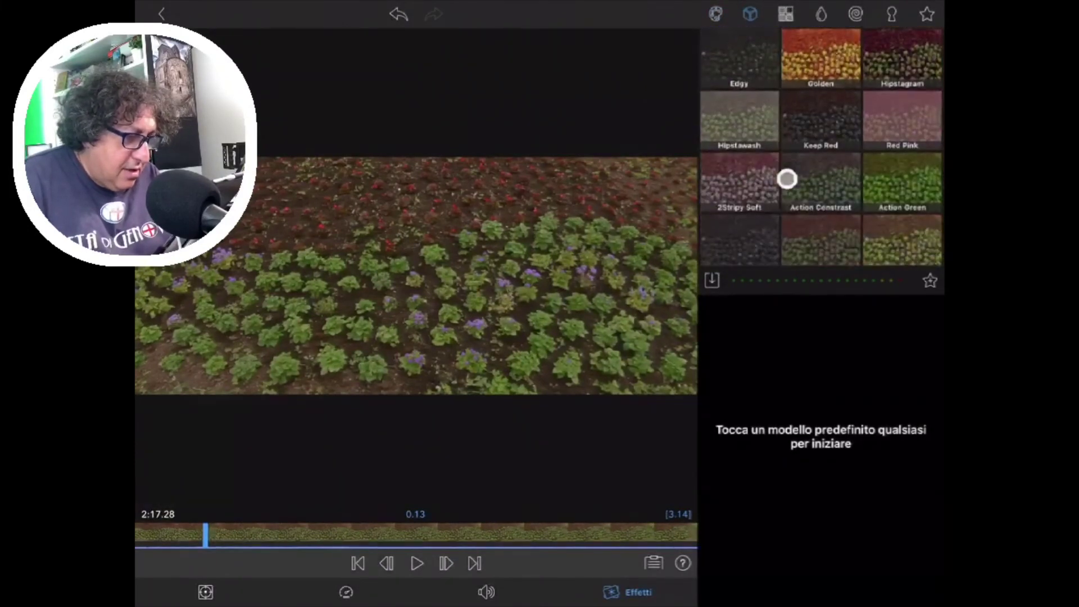
{"action": "scroll", "coordinate": [787, 176], "scroll_direction": "down", "scroll_amount": 10}
{"action": "scroll", "coordinate": [798, 133], "scroll_direction": "up", "scroll_amount": 2}
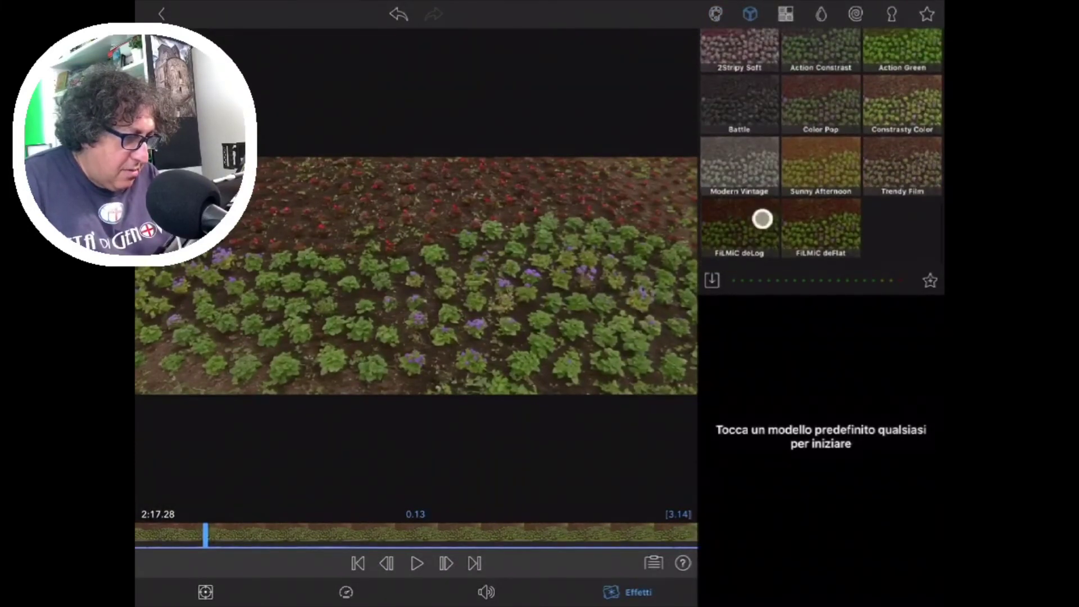
{"action": "left_click", "coordinate": [813, 225]}
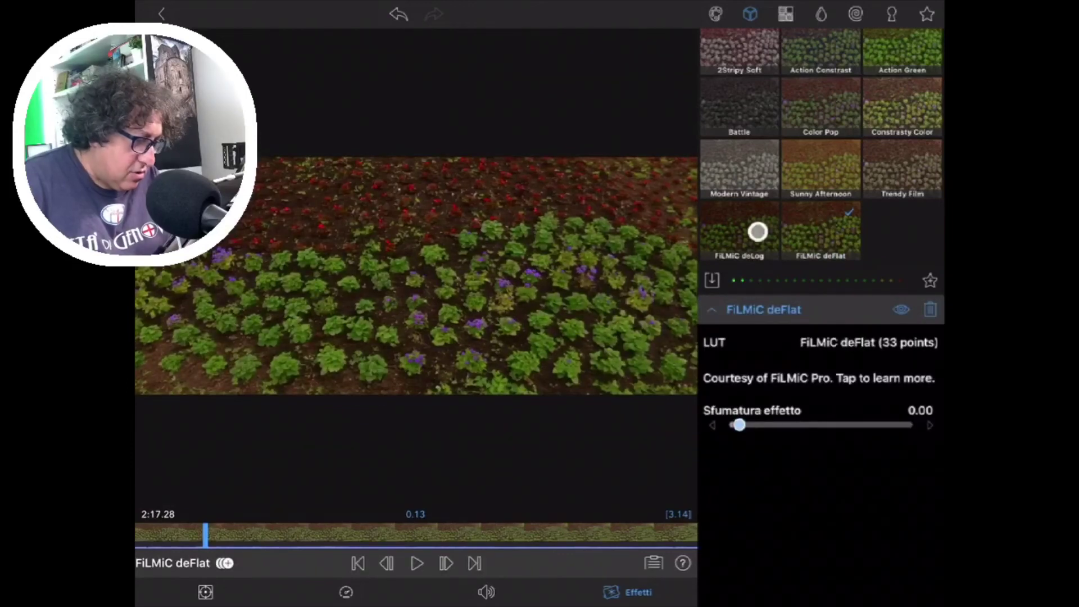
{"action": "left_click", "coordinate": [758, 231]}
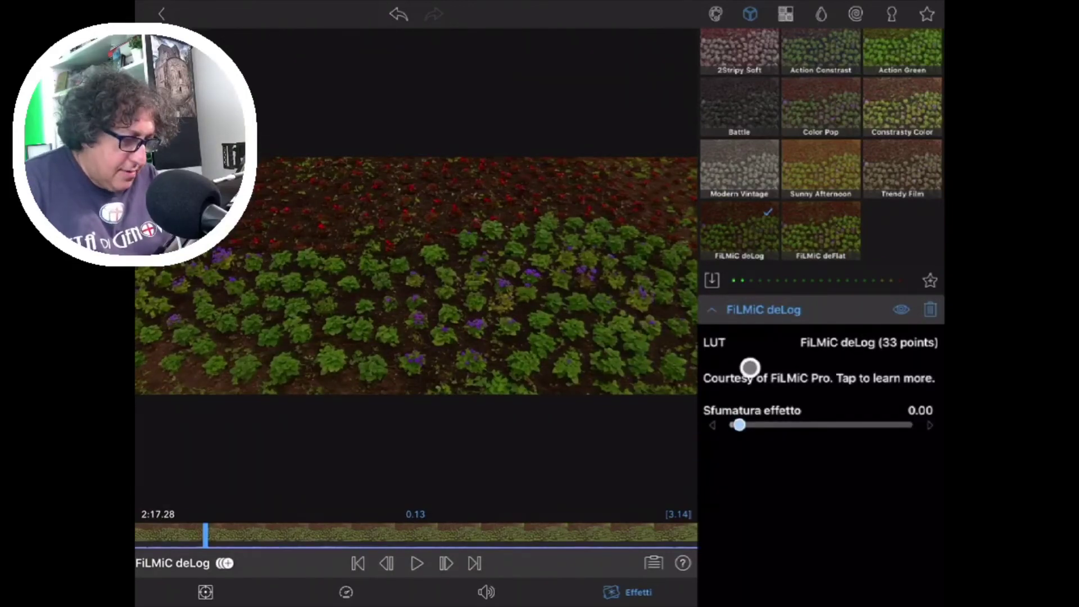
Step: Add an Originale colour adjustment with the Livelli midtones brightened, then close the editor
{"action": "left_click", "coordinate": [722, 21]}
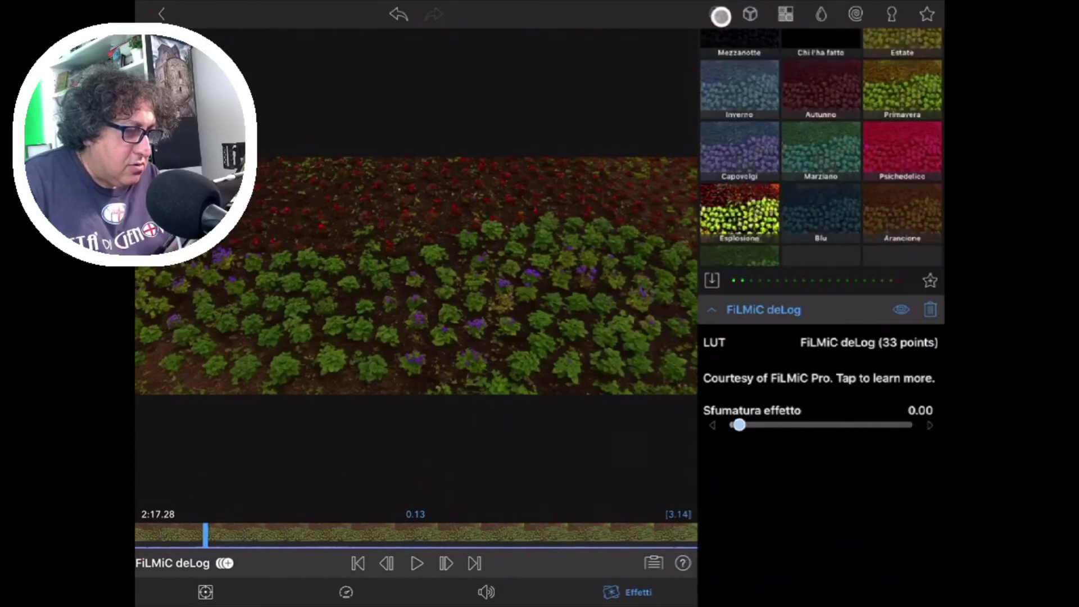
{"action": "mouse_move", "coordinate": [807, 120]}
{"action": "left_mouse_down"}
{"action": "mouse_move", "coordinate": [793, 217]}
{"action": "mouse_move", "coordinate": [791, 144]}
{"action": "mouse_move", "coordinate": [775, 217]}
{"action": "left_mouse_up"}
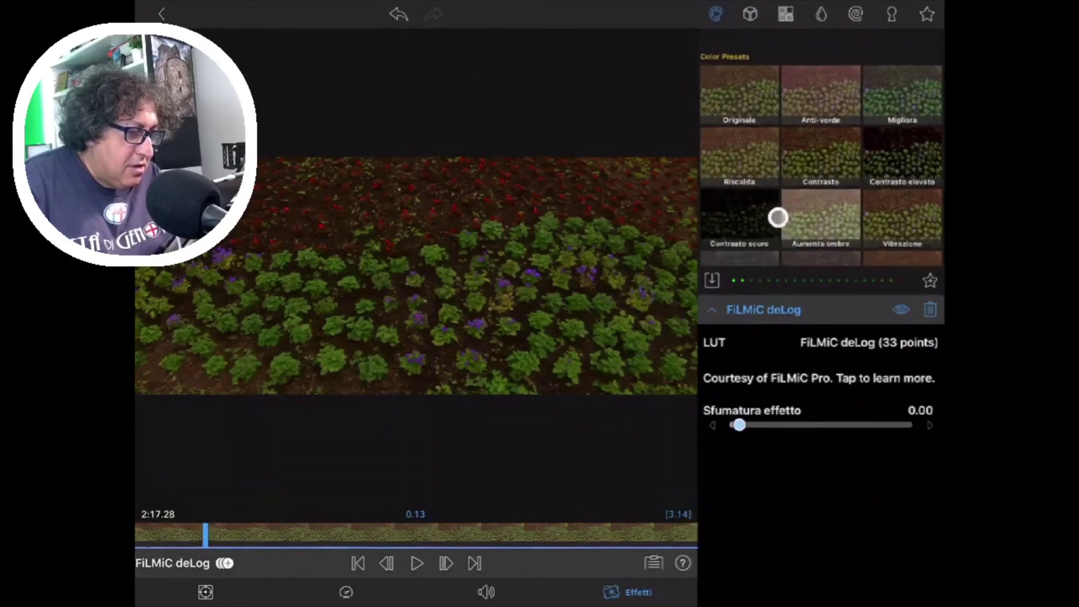
{"action": "left_click", "coordinate": [724, 77]}
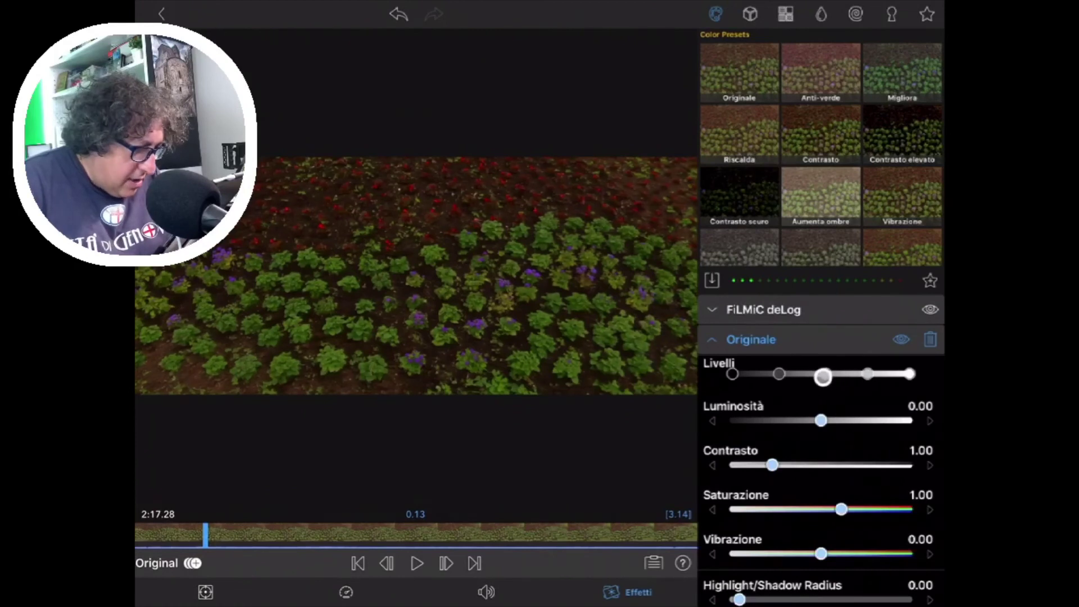
{"action": "left_click_drag", "start_coordinate": [822, 376], "coordinate": [843, 377]}
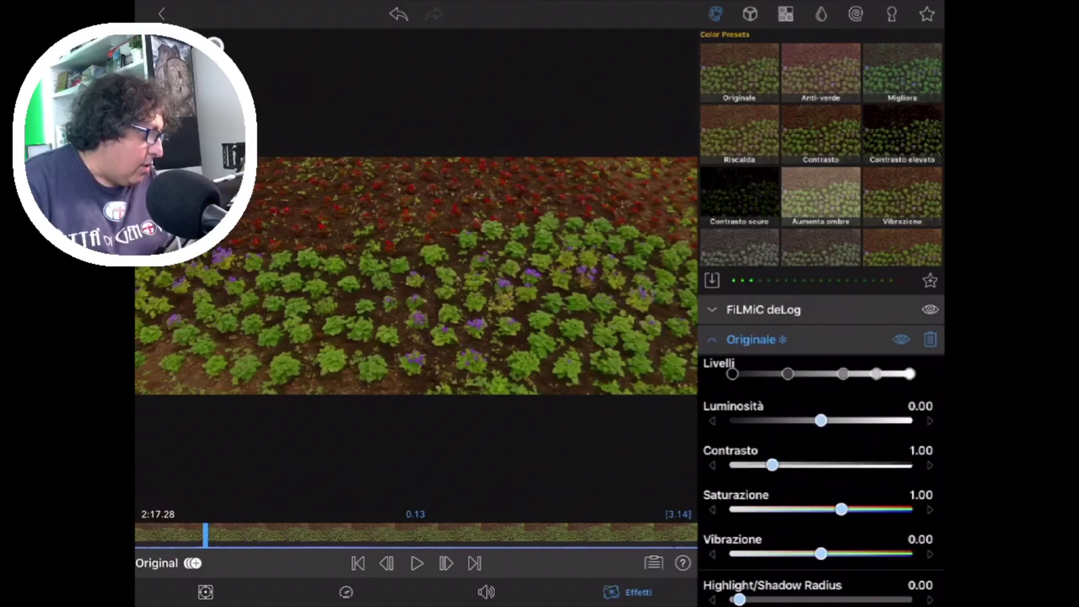
{"action": "left_click", "coordinate": [168, 10]}
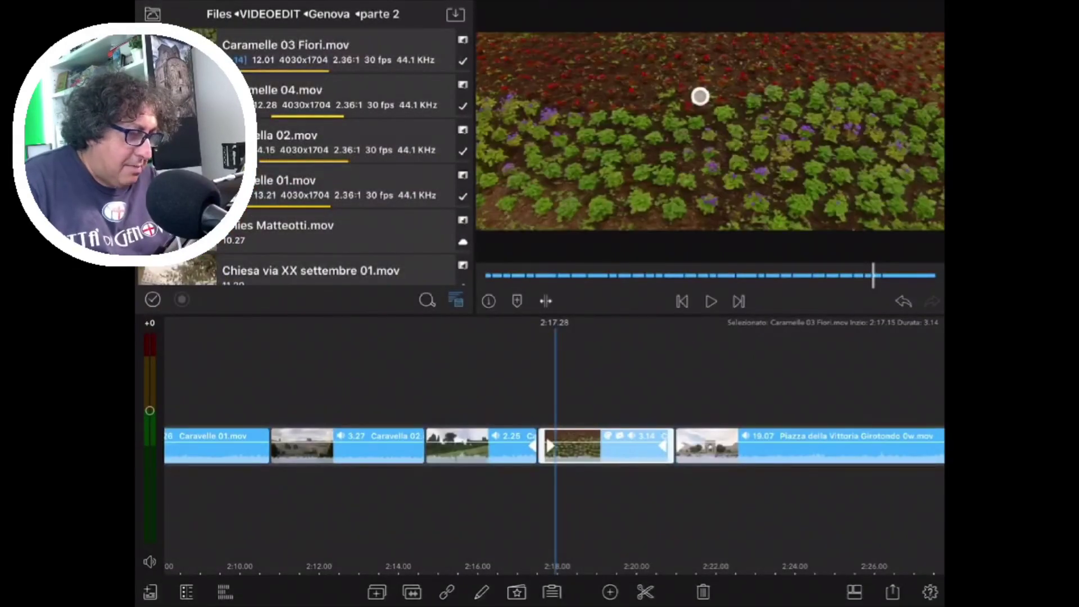
{"action": "double_click", "coordinate": [699, 96]}
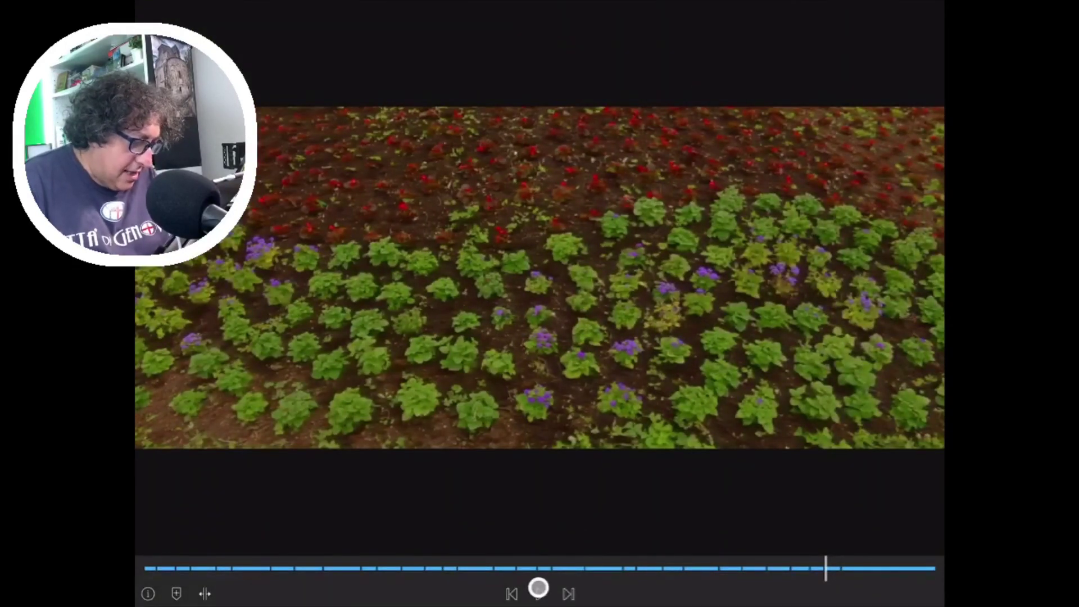
{"action": "left_click", "coordinate": [543, 596]}
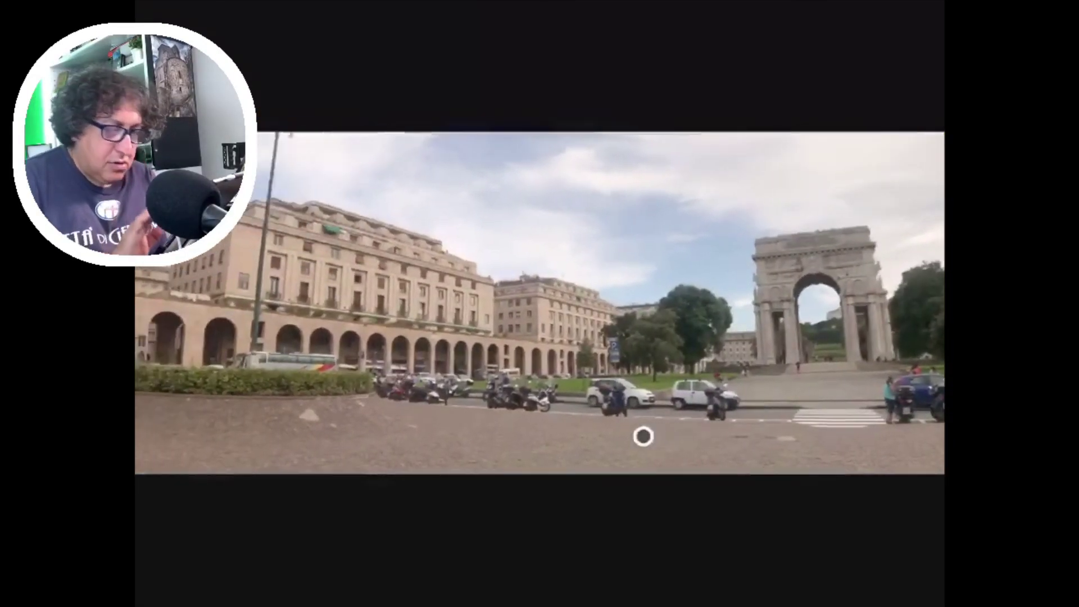
{"action": "key", "text": "Escape"}
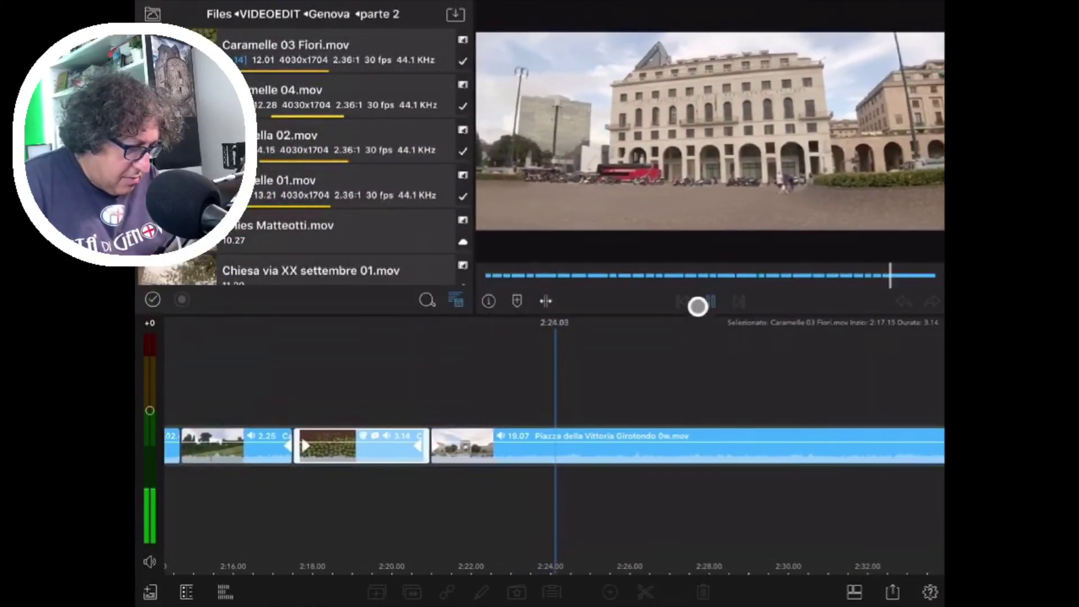
{"action": "left_click", "coordinate": [711, 301]}
{"action": "mouse_move", "coordinate": [640, 396]}
{"action": "left_mouse_down"}
{"action": "mouse_move", "coordinate": [697, 396]}
{"action": "mouse_move", "coordinate": [465, 381]}
{"action": "left_mouse_up"}
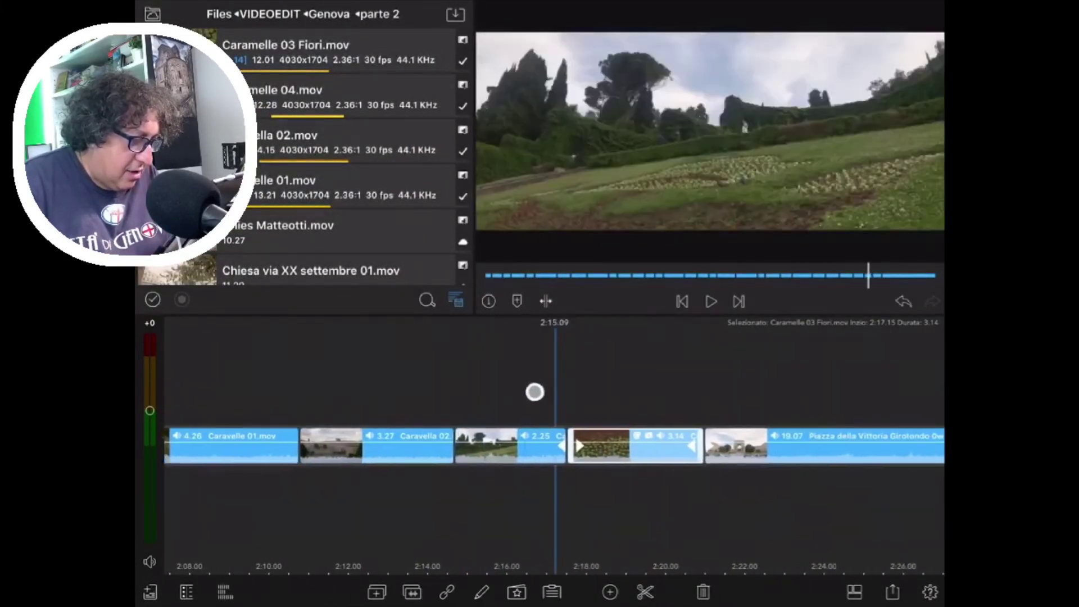